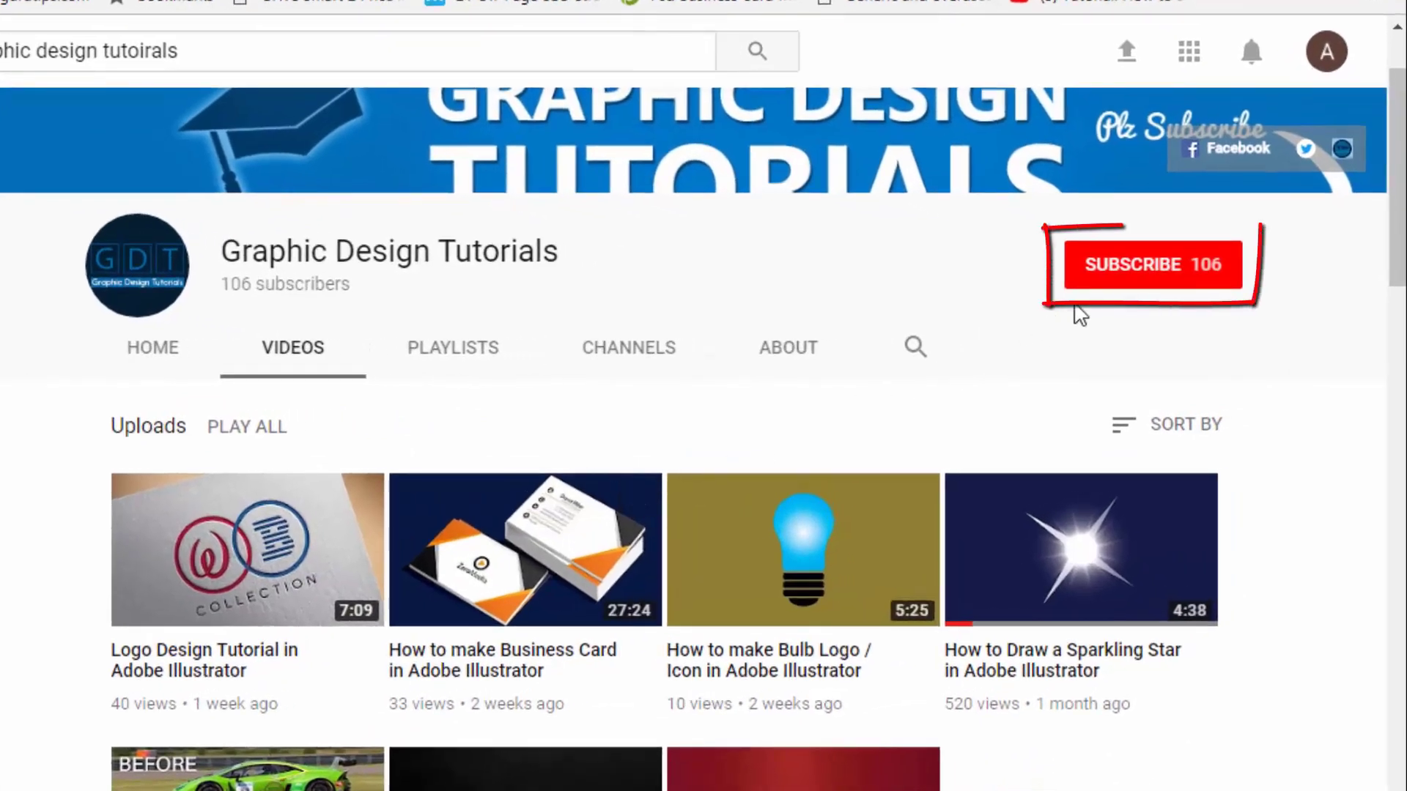
# Step: Subscribe to the Graphic Design Tutorials channel and turn on its notifications
pyautogui.click(1129, 267)
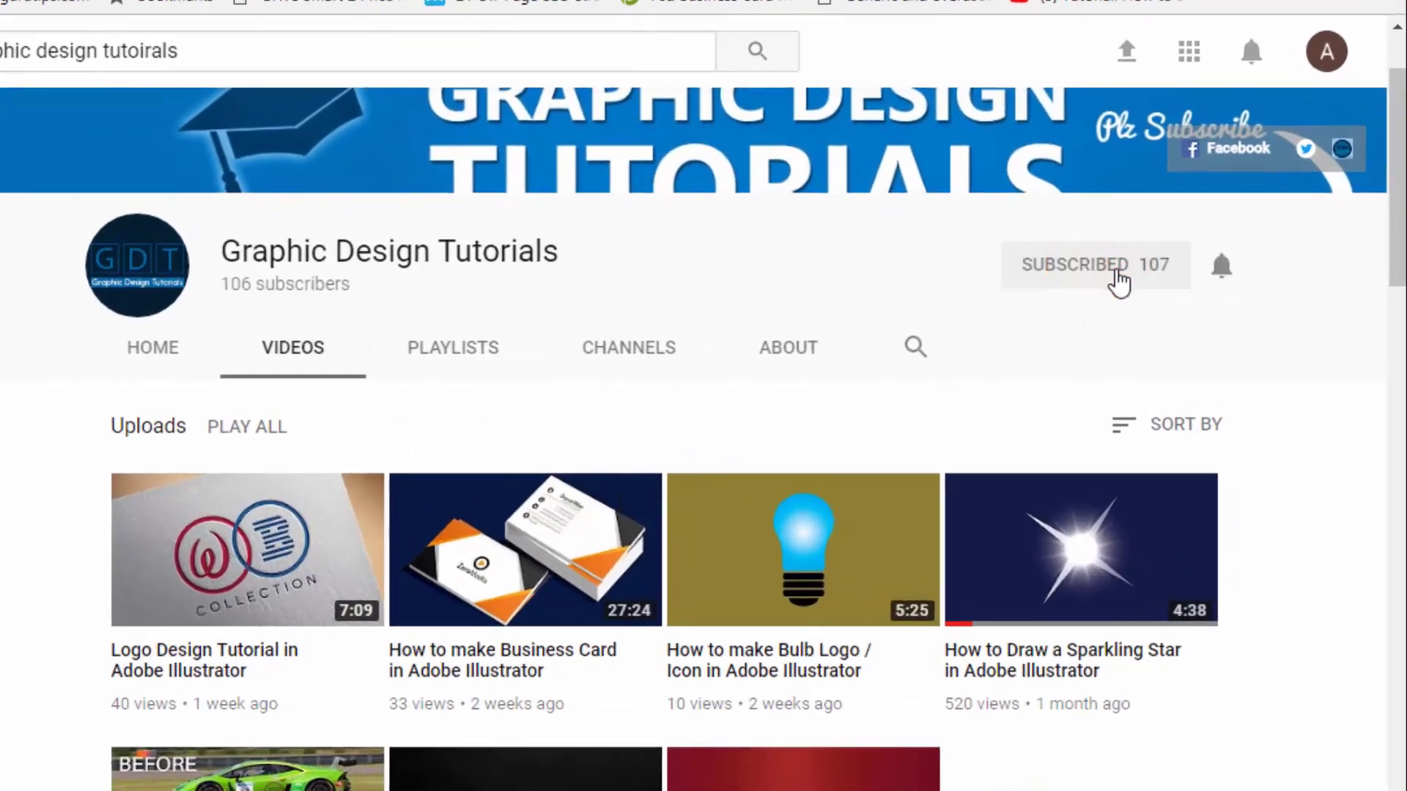
pyautogui.click(1222, 266)
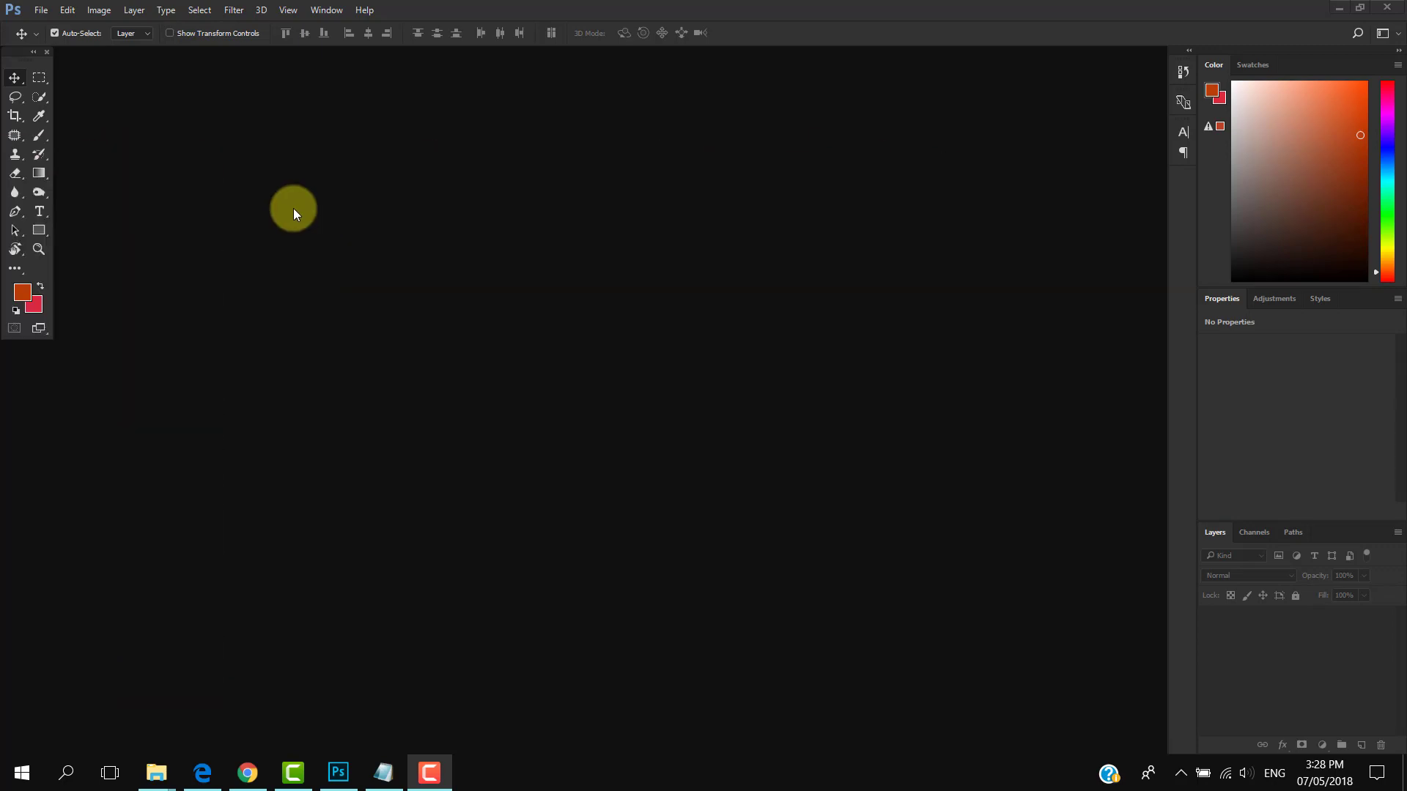
# Step: Switch to Photoshop and open the image pexels-photo-973401
pyautogui.click(42, 11)
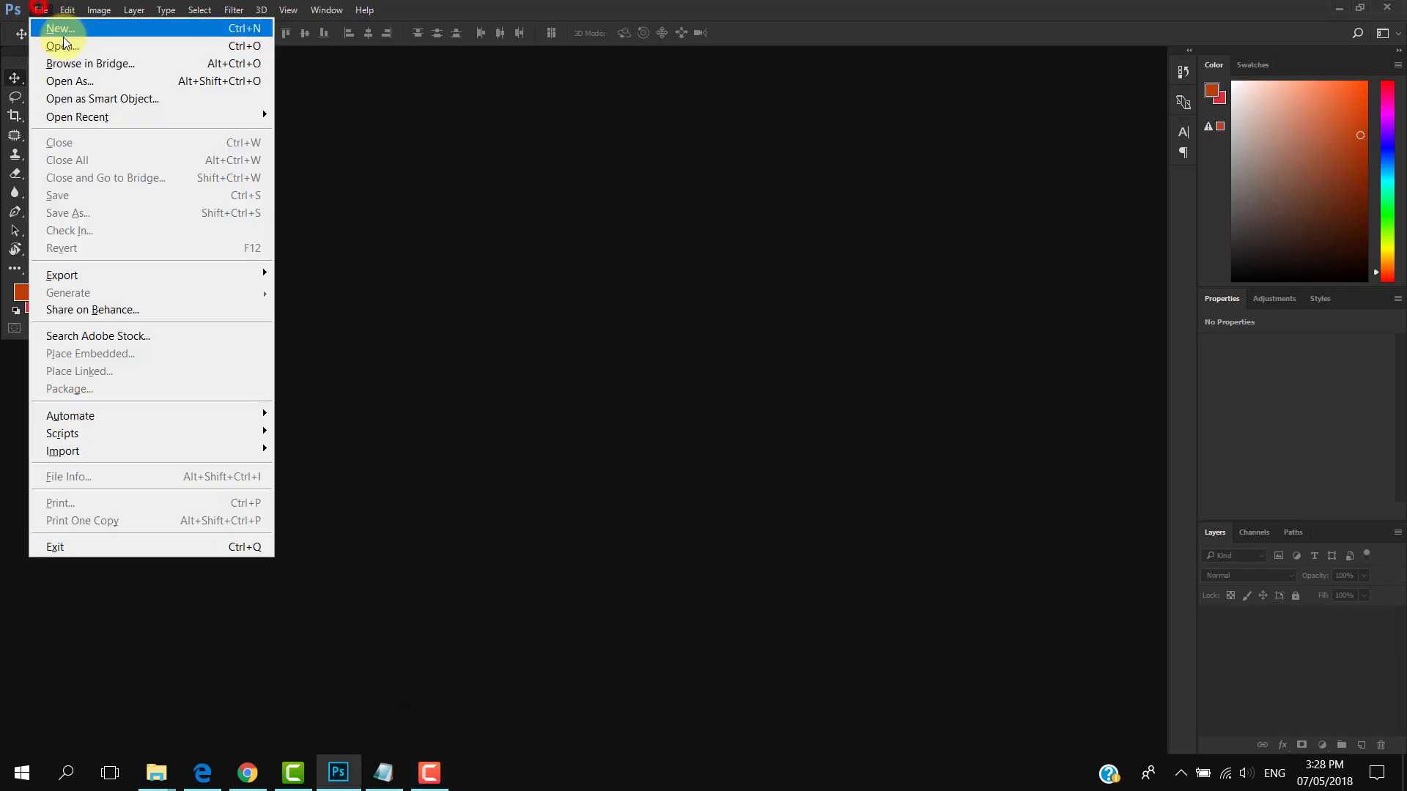
pyautogui.click(59, 38)
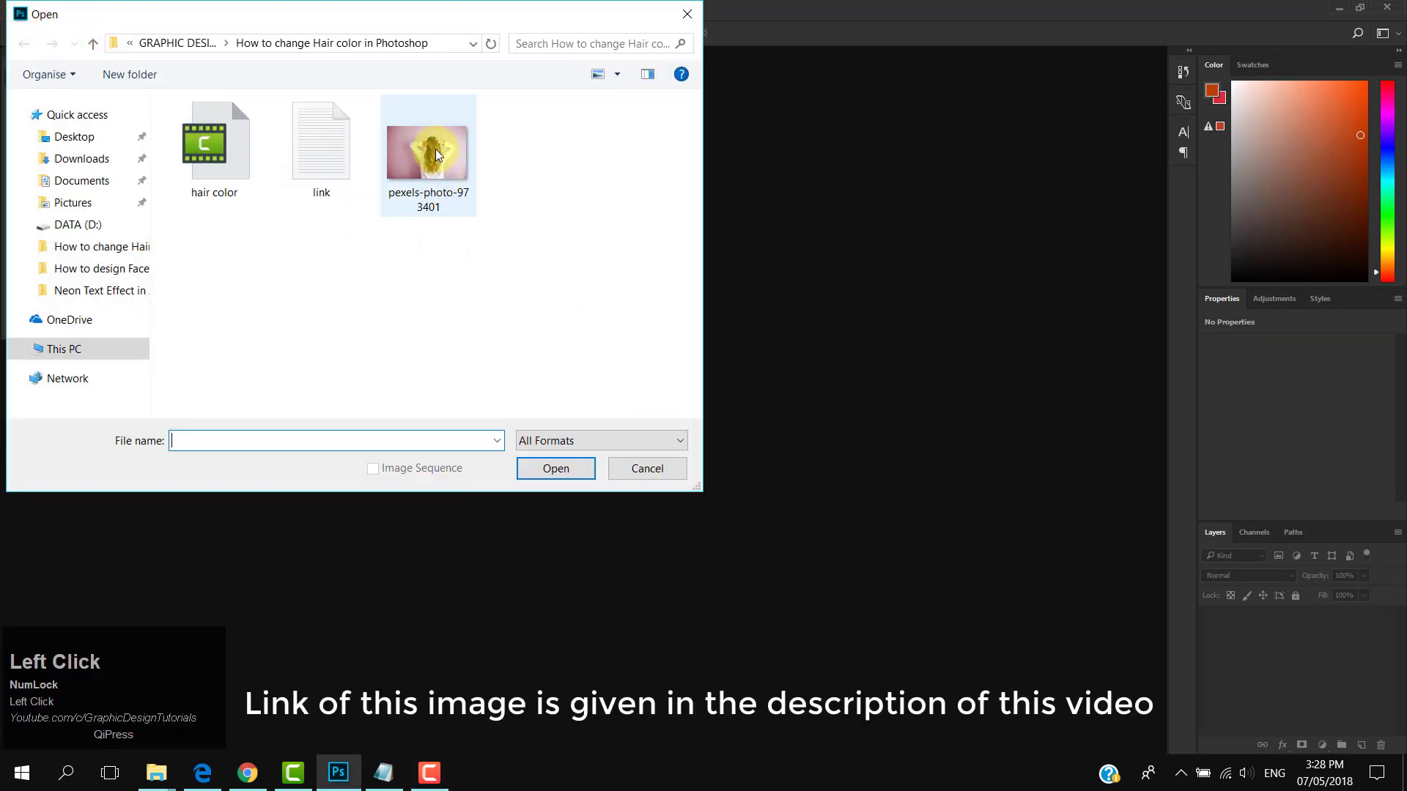
pyautogui.click(442, 187)
pyautogui.click(557, 469)
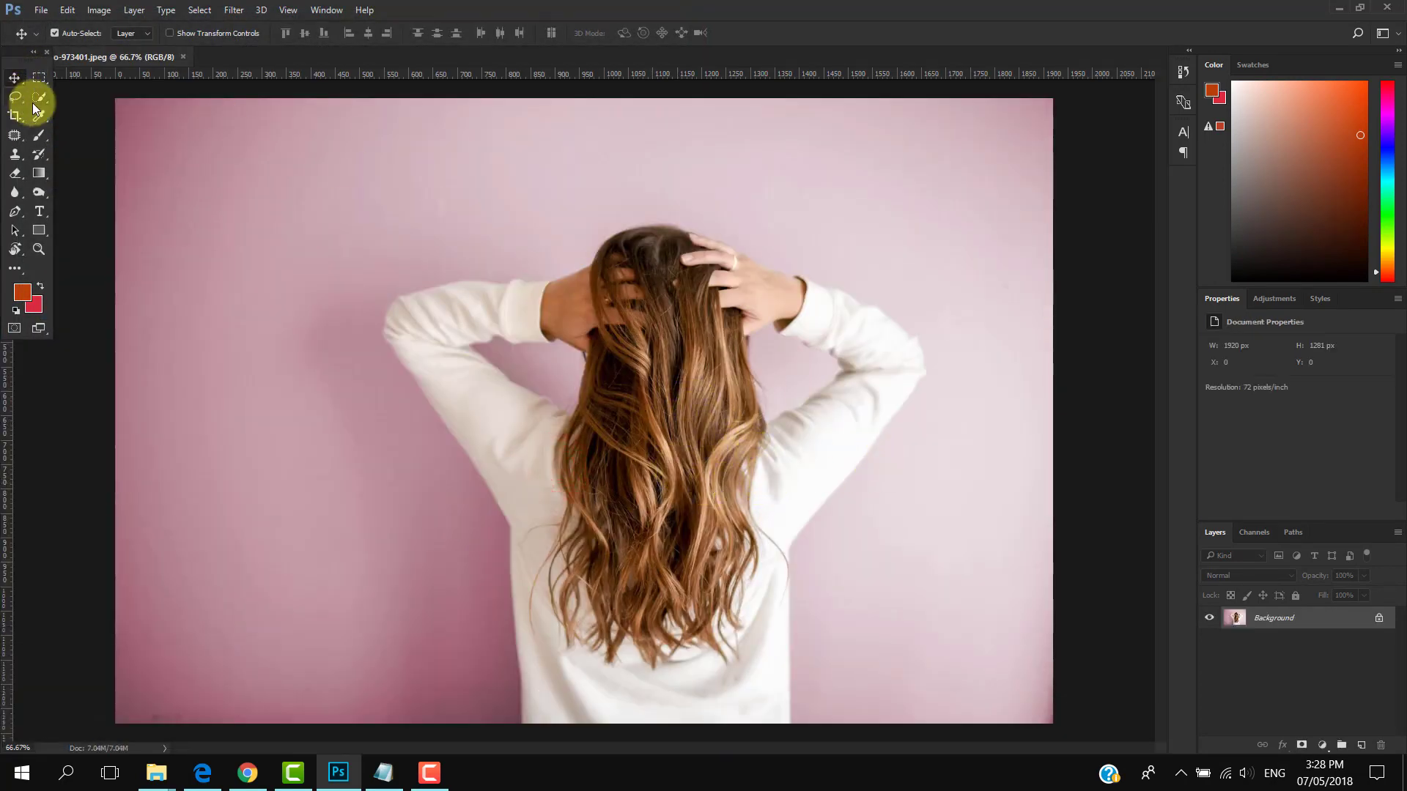
# Step: Select the woman's hair from the crown down to the tips with the Quick Selection tool
pyautogui.moveTo(36, 101); pyautogui.dragTo(121, 100)
pyautogui.scroll(4, 637, 337)
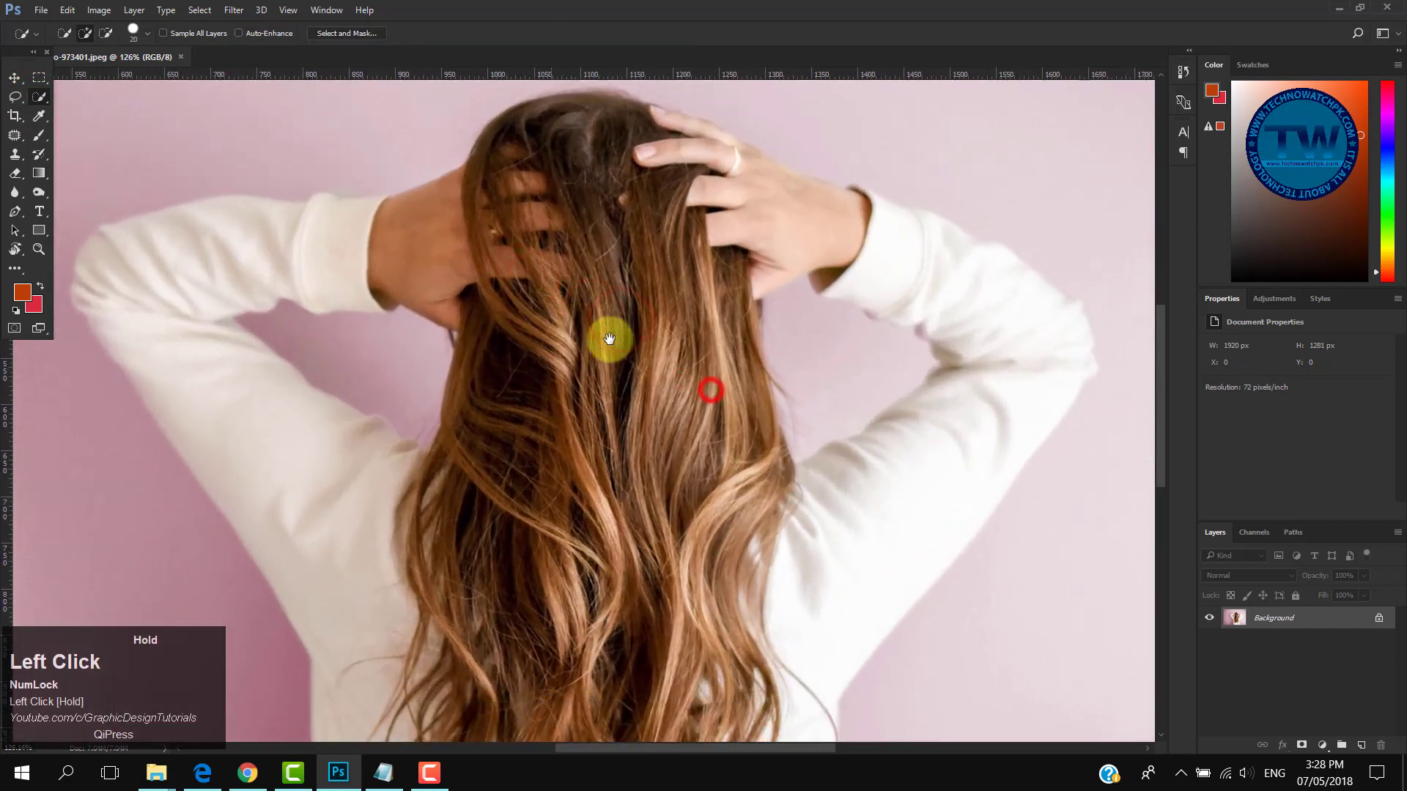
pyautogui.moveTo(589, 145); pyautogui.dragTo(668, 545)
pyautogui.press('space')
pyautogui.moveTo(587, 503); pyautogui.dragTo(625, 377)
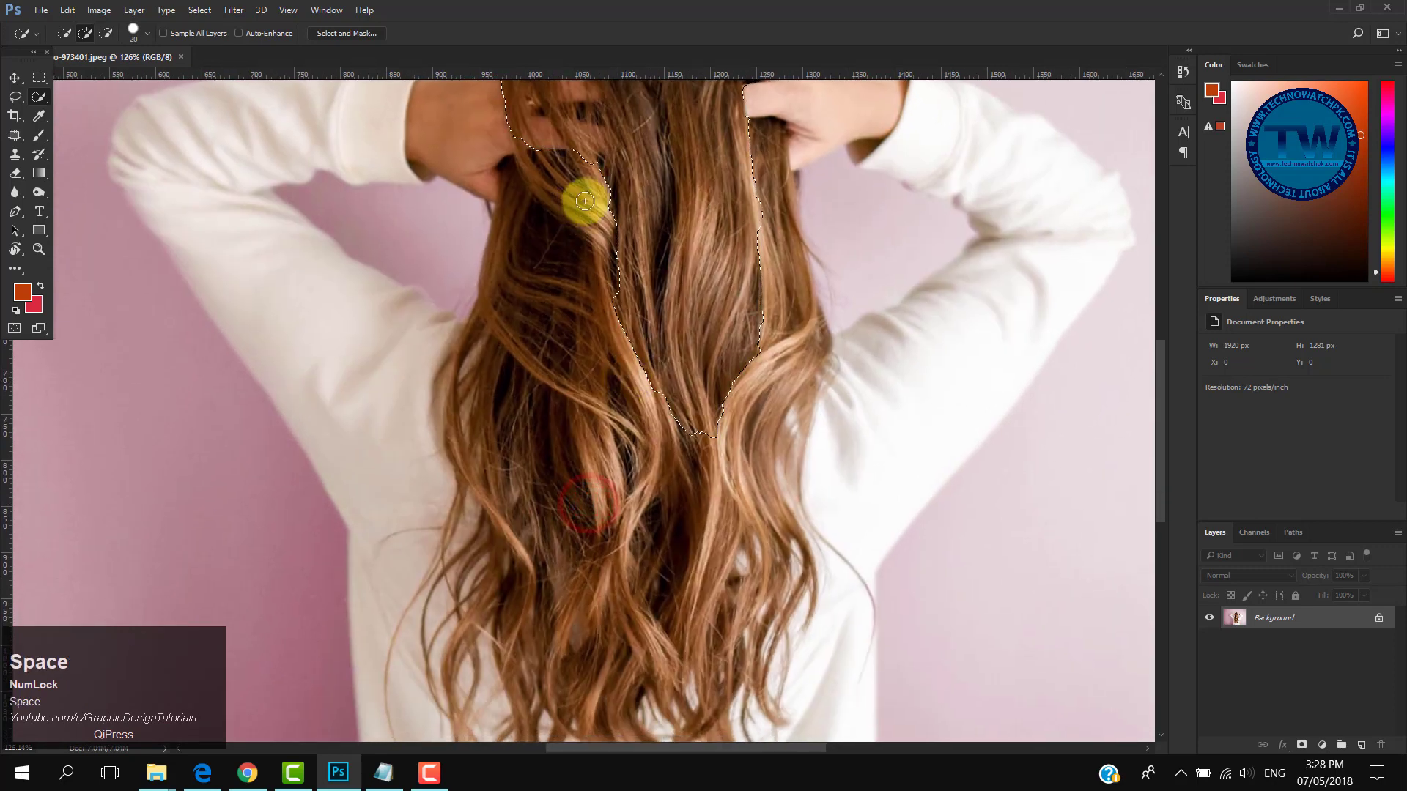
pyautogui.moveTo(585, 200)
pyautogui.mouseDown()
pyautogui.moveTo(548, 442)
pyautogui.moveTo(496, 613)
pyautogui.mouseUp()
pyautogui.press('space')
pyautogui.moveTo(619, 528)
pyautogui.mouseDown()
pyautogui.moveTo(577, 382)
pyautogui.moveTo(404, 491)
pyautogui.moveTo(395, 467)
pyautogui.moveTo(492, 529)
pyautogui.moveTo(670, 419)
pyautogui.moveTo(678, 471)
pyautogui.moveTo(622, 522)
pyautogui.moveTo(642, 515)
pyautogui.moveTo(721, 442)
pyautogui.moveTo(721, 239)
pyautogui.moveTo(727, 388)
pyautogui.moveTo(700, 434)
pyautogui.mouseUp()
pyautogui.press('space')
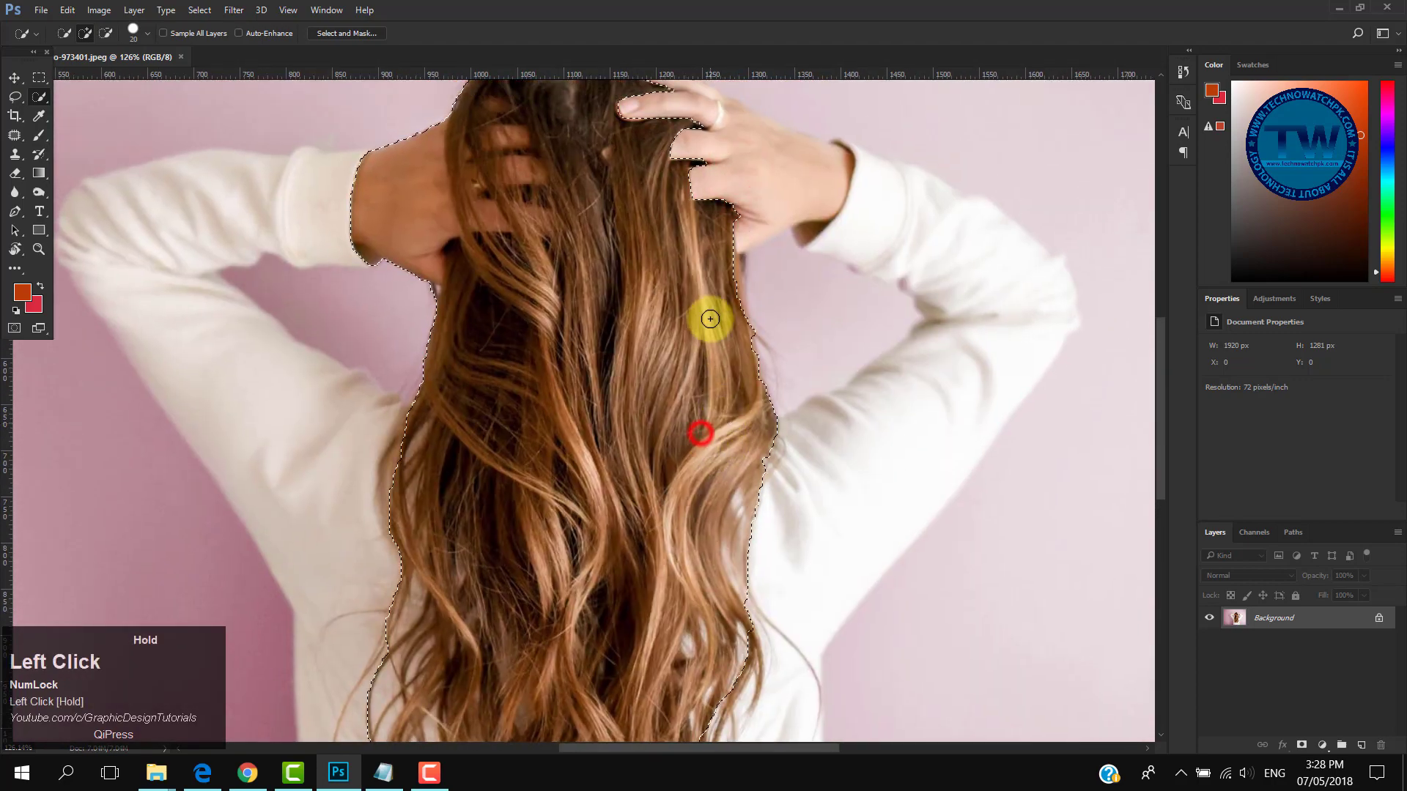
# Step: Subtract the left hand and wrist from the hair selection, following the edge of the hair beside them
pyautogui.moveTo(675, 189); pyautogui.dragTo(685, 418)
pyautogui.keyDown('ctrl'); pyautogui.click(572, 336); pyautogui.keyUp('ctrl')
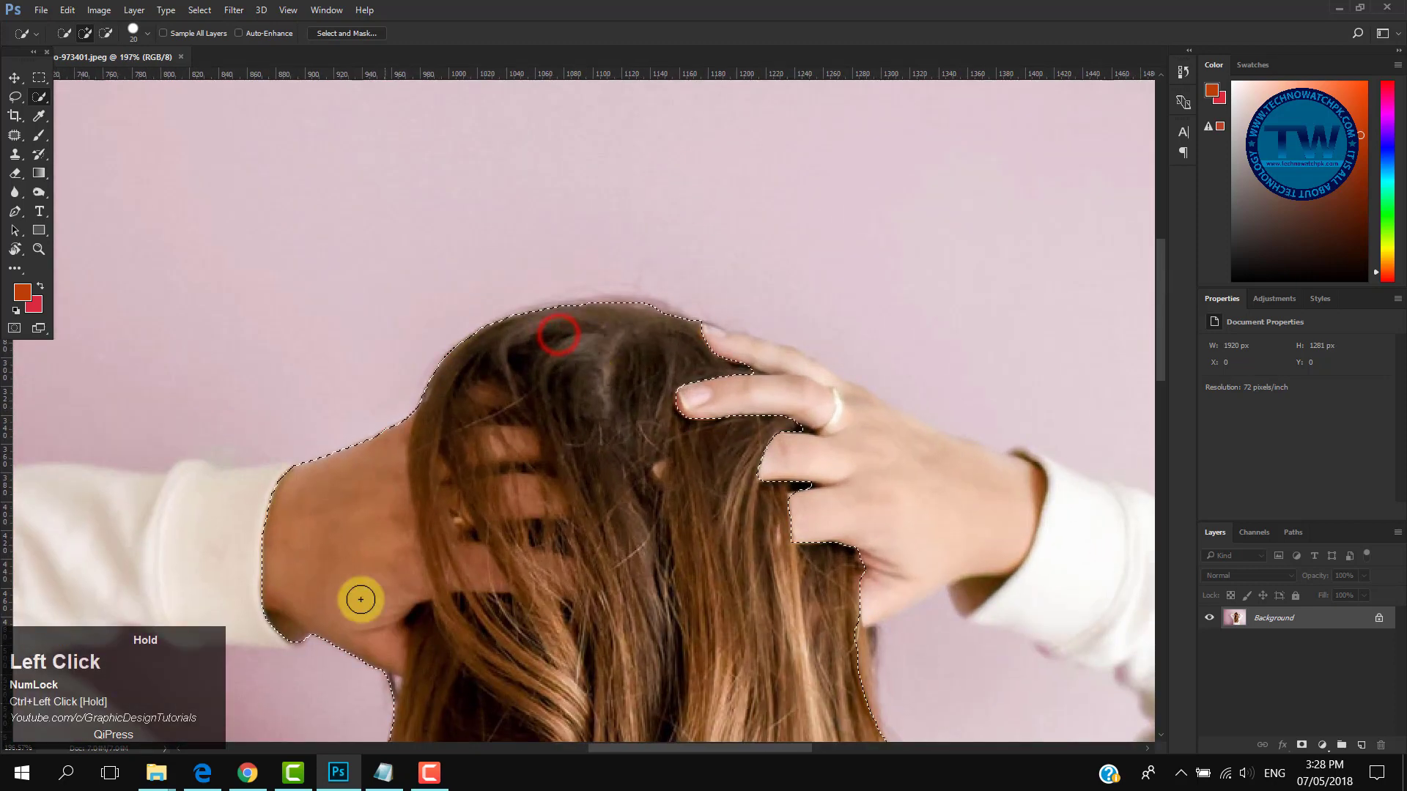
pyautogui.press('space')
pyautogui.moveTo(379, 496); pyautogui.dragTo(528, 345)
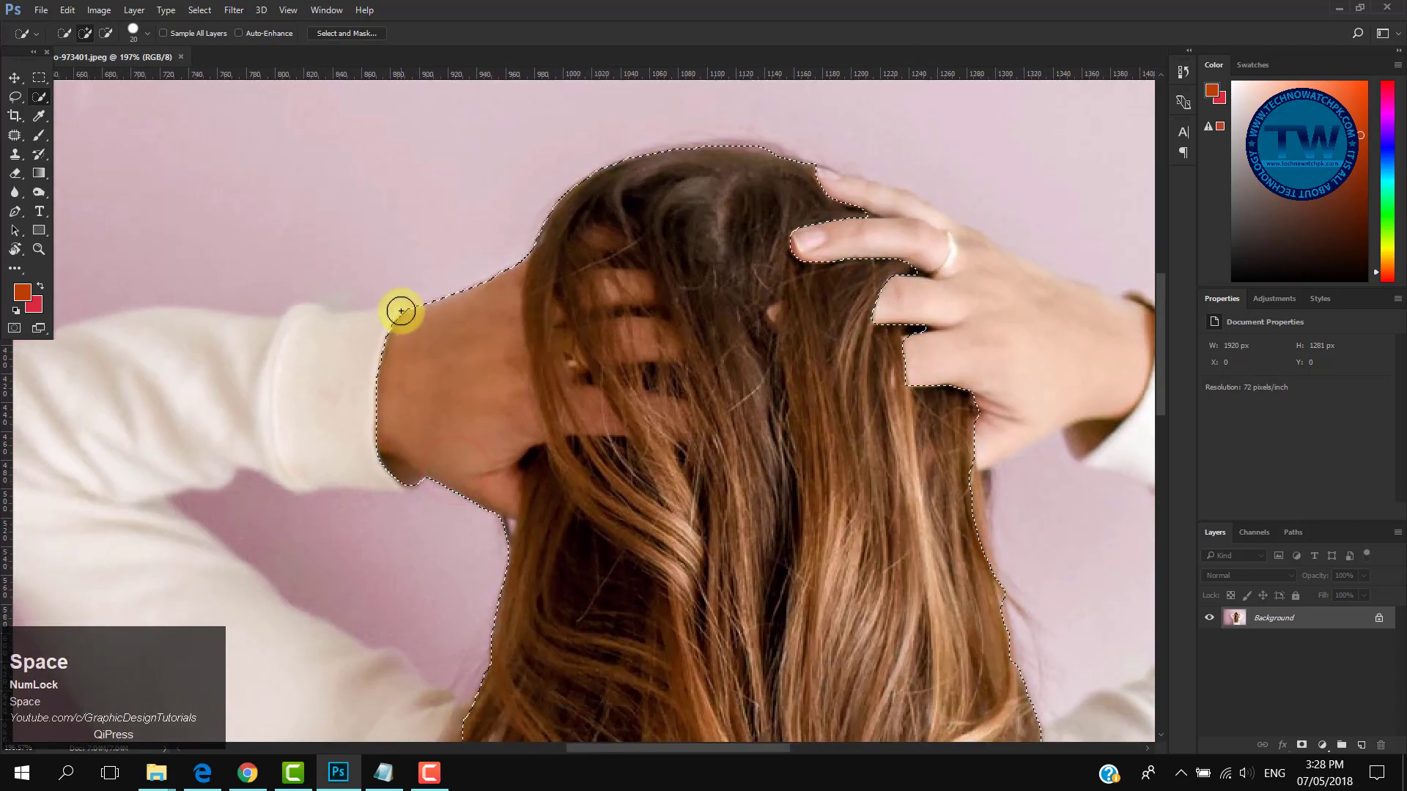
pyautogui.moveTo(403, 301); pyautogui.dragTo(383, 419)
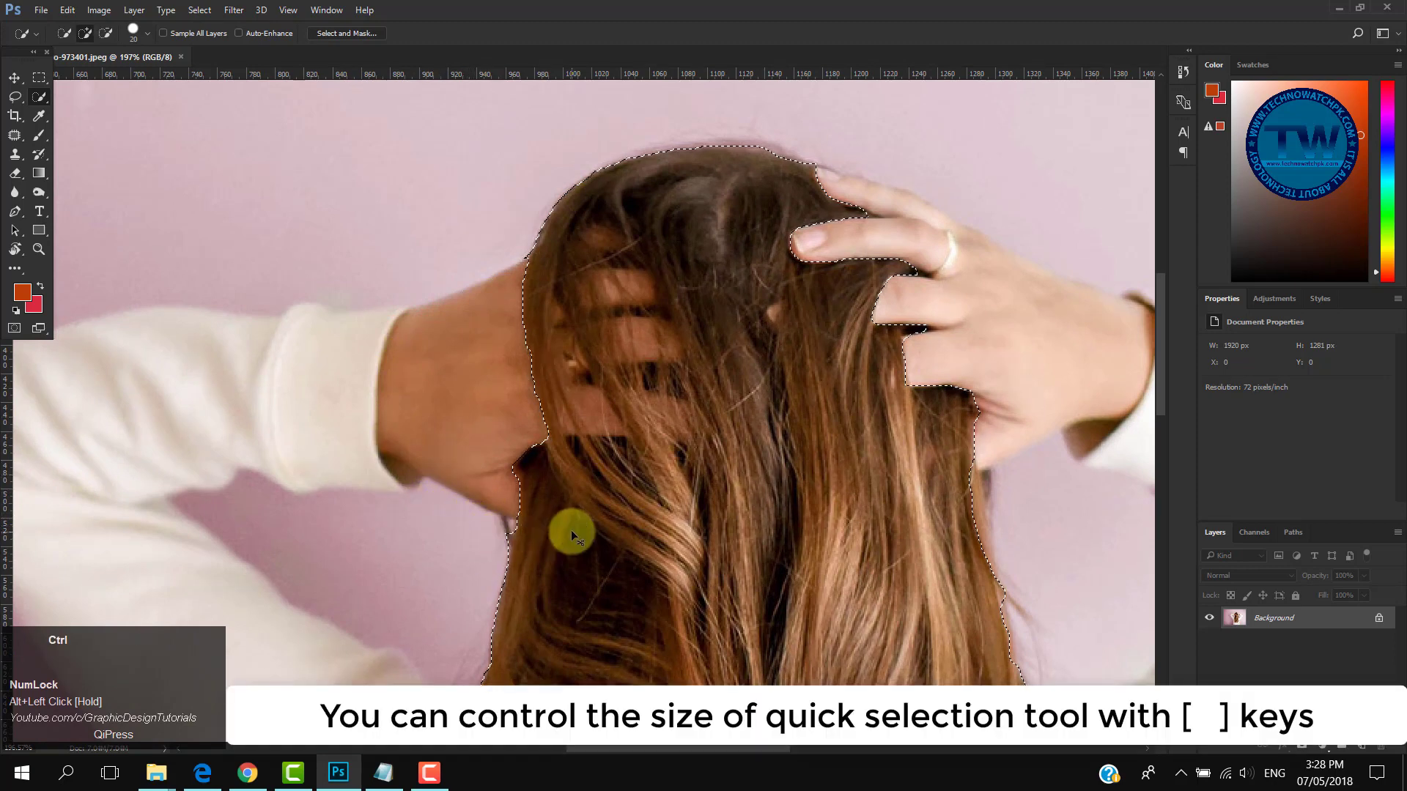
pyautogui.hotkey('ctrl', 'z')
pyautogui.moveTo(428, 292)
pyautogui.mouseDown()
pyautogui.moveTo(386, 442)
pyautogui.moveTo(400, 320)
pyautogui.moveTo(383, 424)
pyautogui.mouseUp()
pyautogui.moveTo(417, 477); pyautogui.dragTo(437, 493)
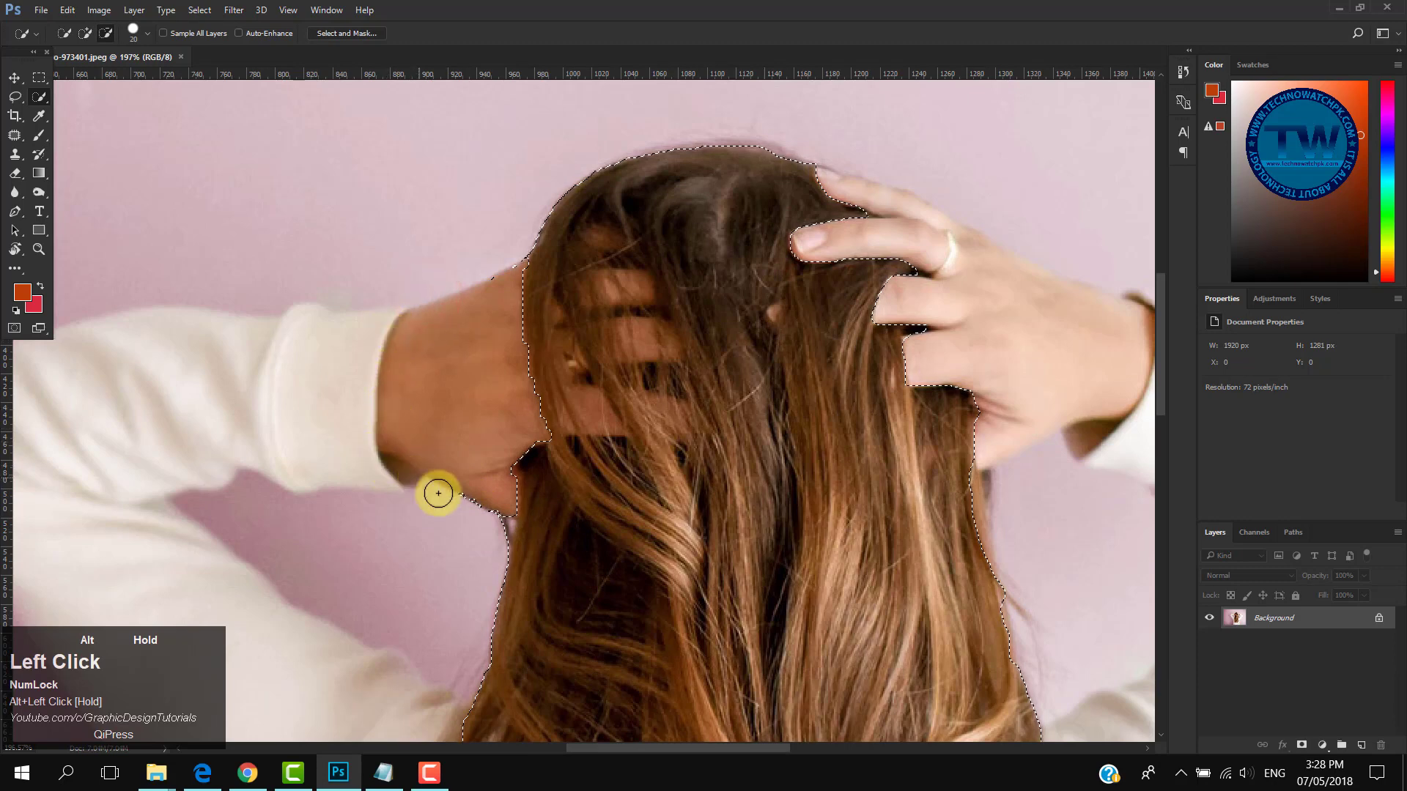
pyautogui.moveTo(493, 543); pyautogui.dragTo(531, 574)
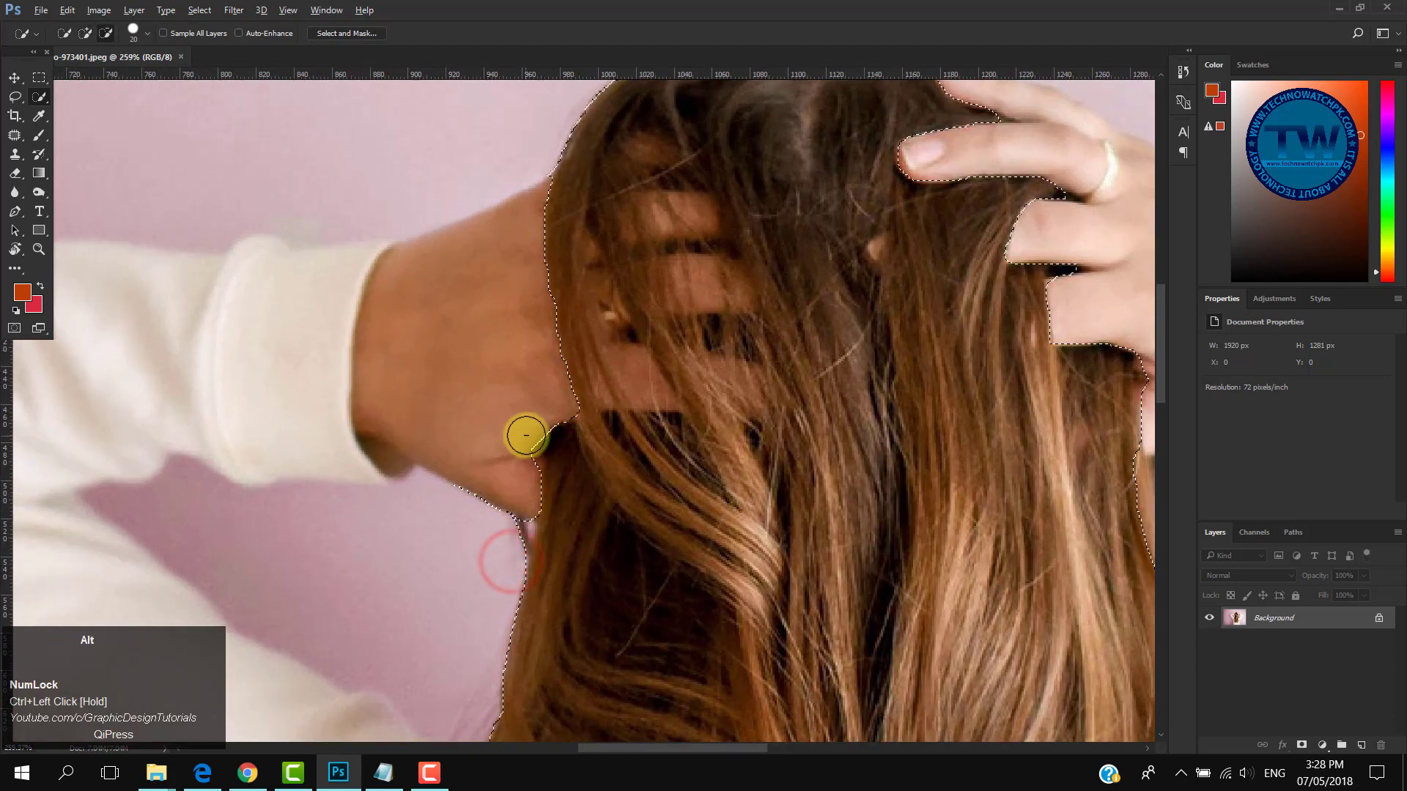
pyautogui.moveTo(513, 455)
pyautogui.mouseDown()
pyautogui.moveTo(446, 505)
pyautogui.moveTo(455, 485)
pyautogui.mouseUp()
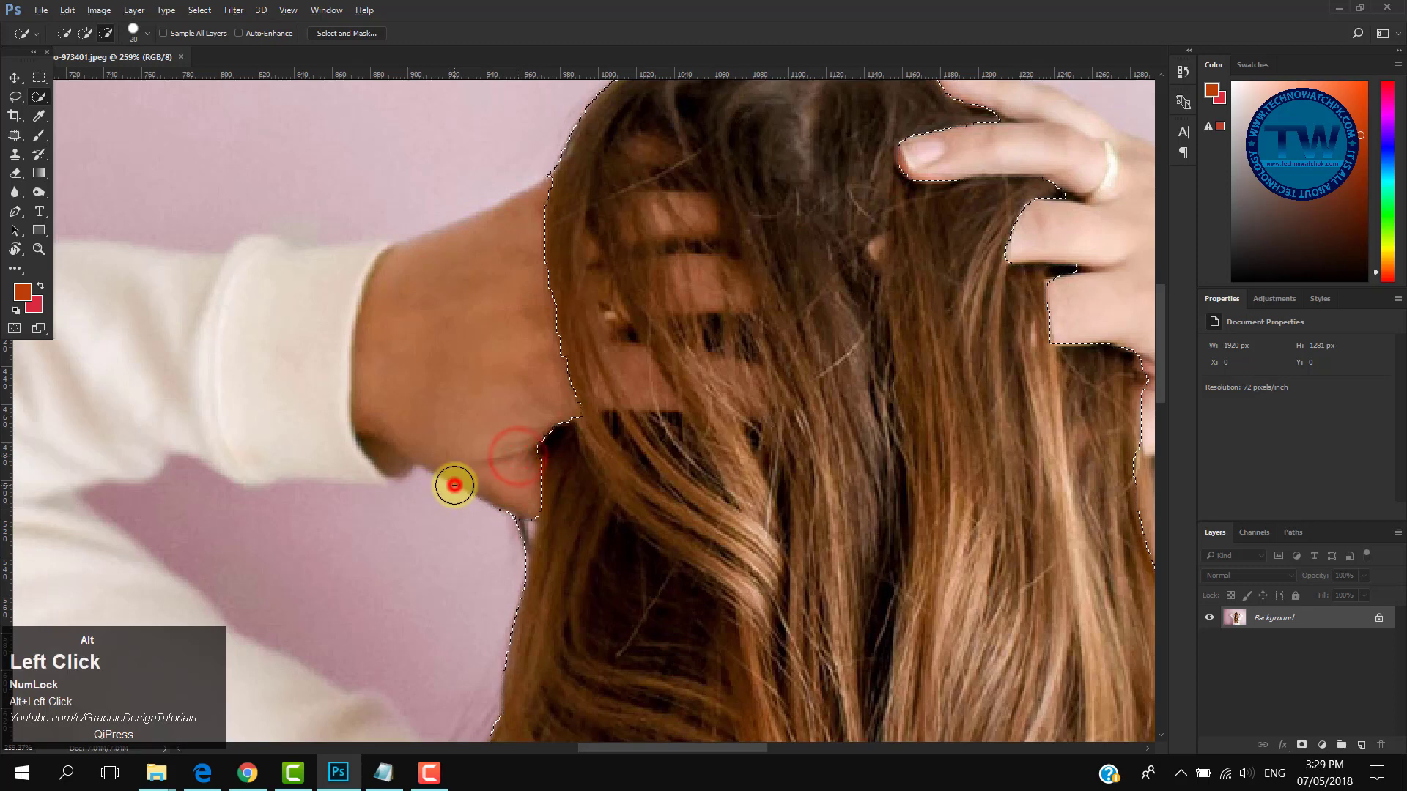
pyautogui.keyDown('alt'); pyautogui.click(488, 505); pyautogui.keyUp('alt')
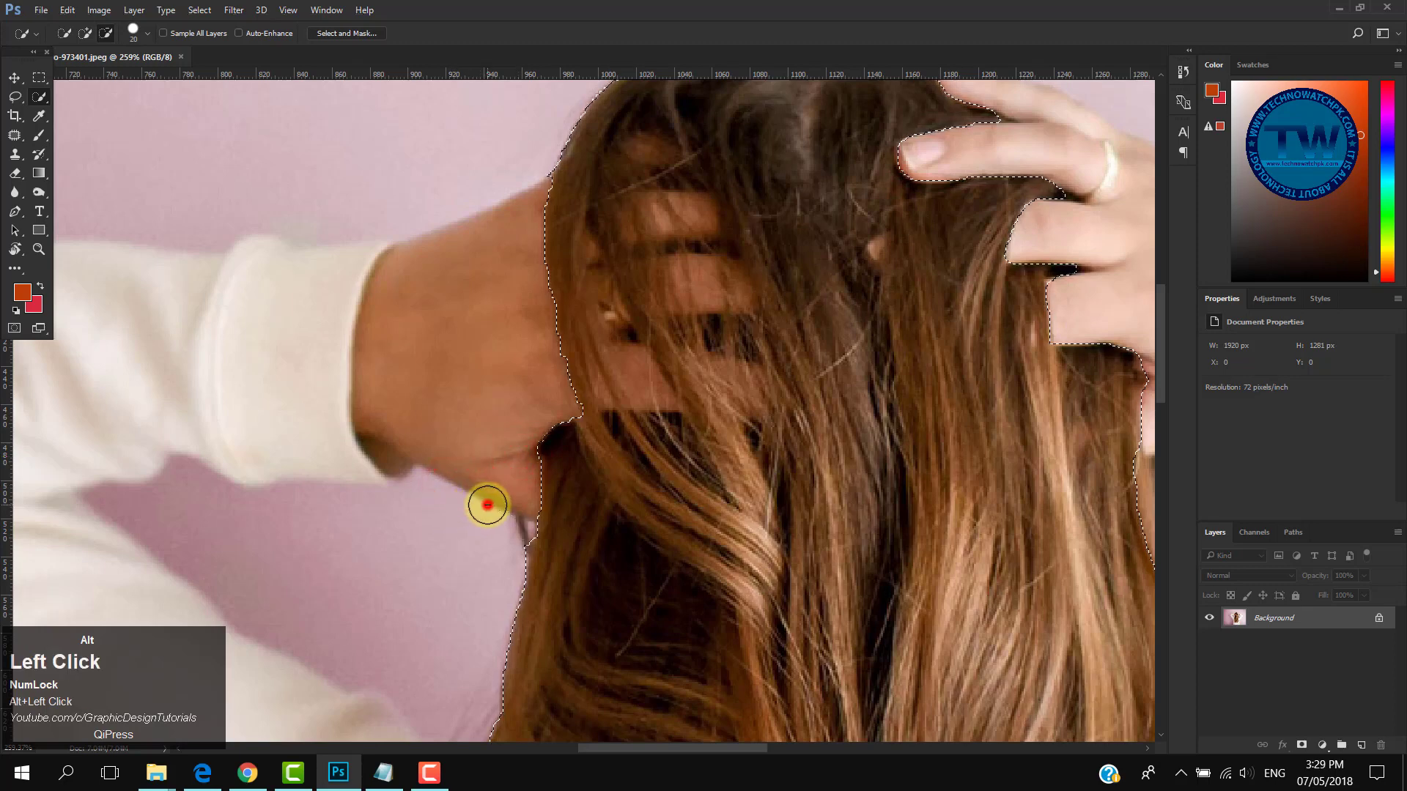
# Step: Extend the selection over the top of the head and down the hair's right edge below the hand
pyautogui.moveTo(691, 514); pyautogui.dragTo(645, 513)
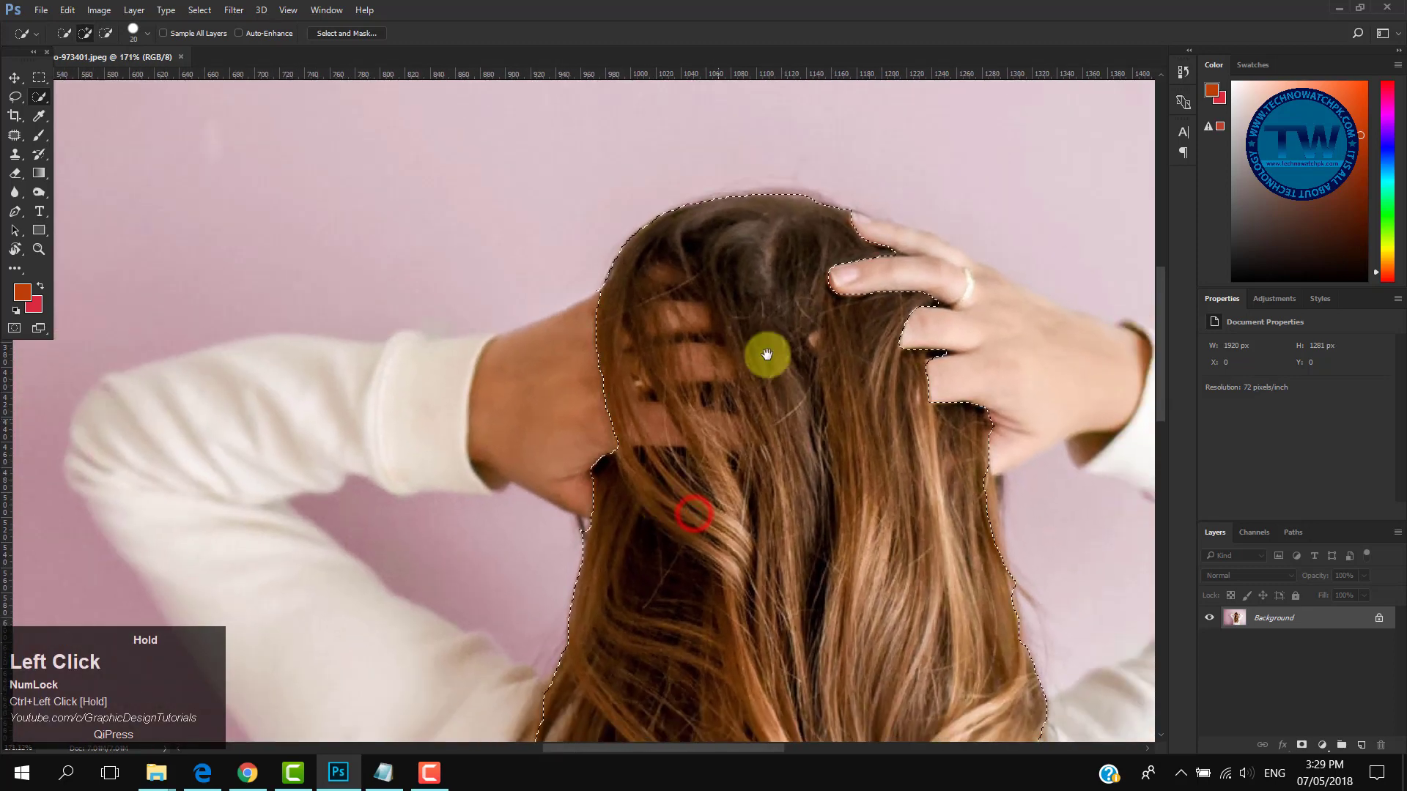
pyautogui.moveTo(814, 192)
pyautogui.mouseDown()
pyautogui.moveTo(791, 235)
pyautogui.moveTo(677, 233)
pyautogui.moveTo(610, 258)
pyautogui.moveTo(636, 232)
pyautogui.moveTo(581, 249)
pyautogui.mouseUp()
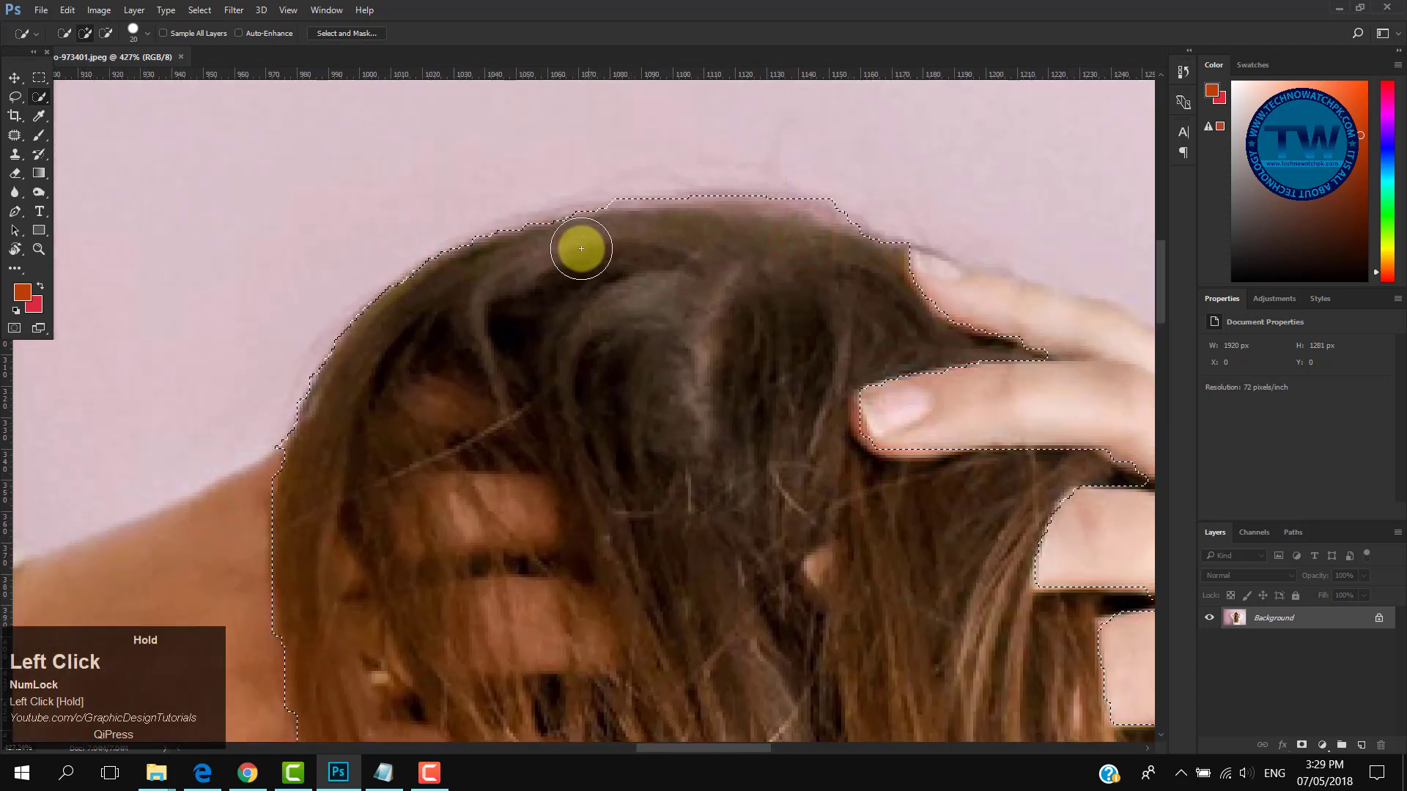
pyautogui.moveTo(845, 390)
pyautogui.mouseDown()
pyautogui.moveTo(799, 384)
pyautogui.moveTo(846, 449)
pyautogui.moveTo(559, 253)
pyautogui.mouseUp()
pyautogui.moveTo(645, 443)
pyautogui.mouseDown()
pyautogui.moveTo(677, 487)
pyautogui.moveTo(770, 438)
pyautogui.mouseUp()
pyautogui.moveTo(757, 381); pyautogui.dragTo(751, 357)
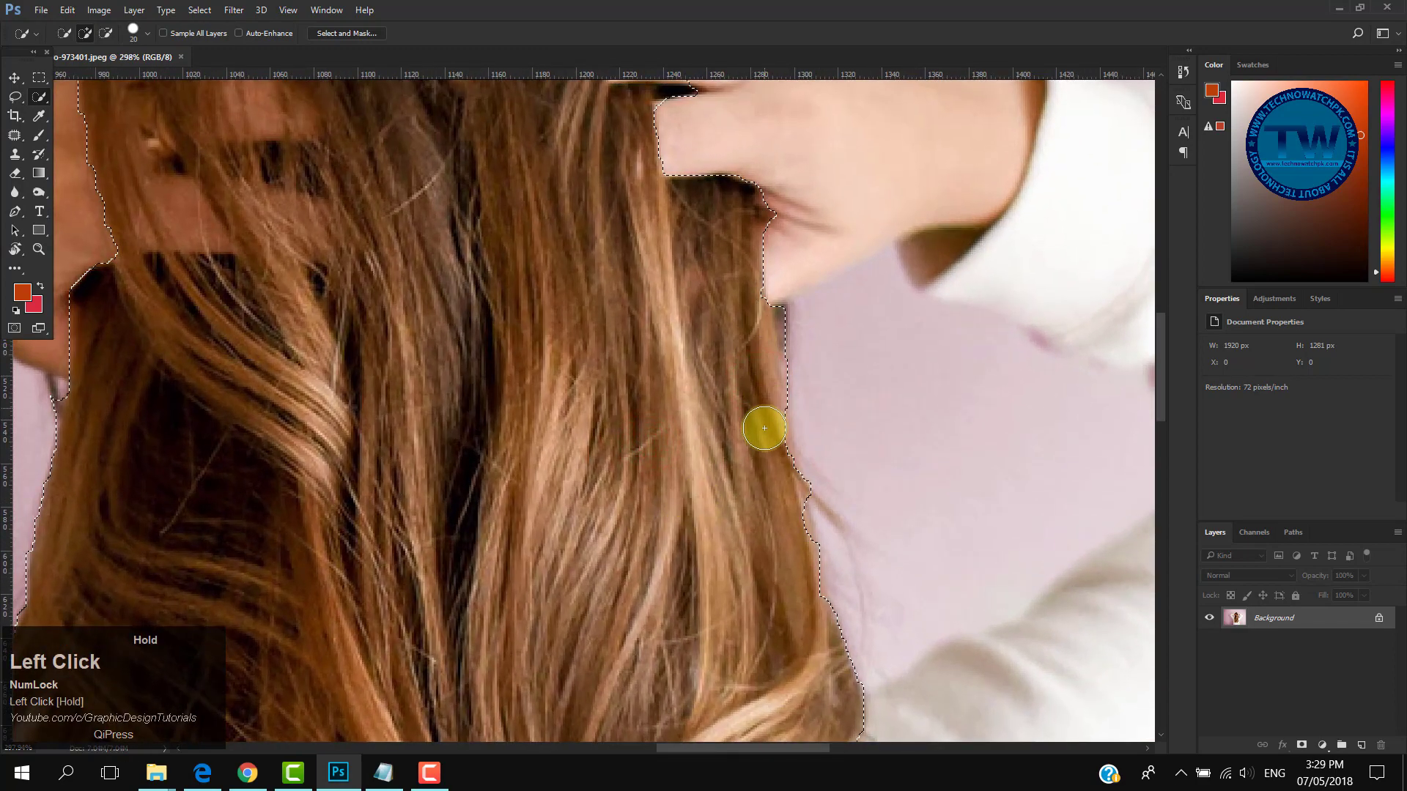
pyautogui.moveTo(764, 428)
pyautogui.mouseDown()
pyautogui.moveTo(830, 599)
pyautogui.moveTo(829, 643)
pyautogui.moveTo(721, 557)
pyautogui.moveTo(801, 219)
pyautogui.mouseUp()
# Step: Add the curls and tips at the hair's lower right and the loose strand at its lower left to the selection
pyautogui.moveTo(776, 452); pyautogui.dragTo(811, 105)
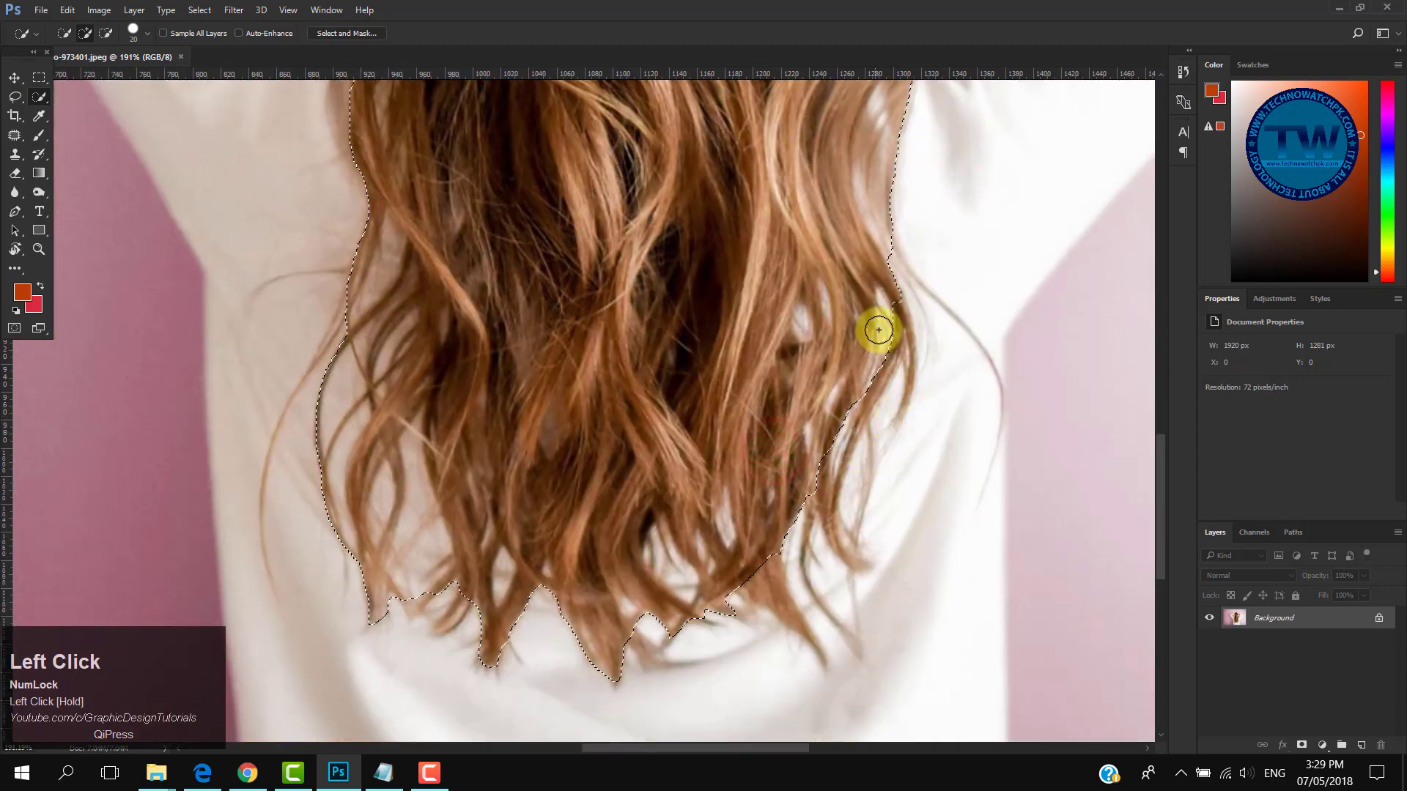
pyautogui.moveTo(878, 330)
pyautogui.mouseDown()
pyautogui.moveTo(884, 410)
pyautogui.moveTo(795, 626)
pyautogui.moveTo(836, 530)
pyautogui.moveTo(830, 566)
pyautogui.moveTo(794, 579)
pyautogui.mouseUp()
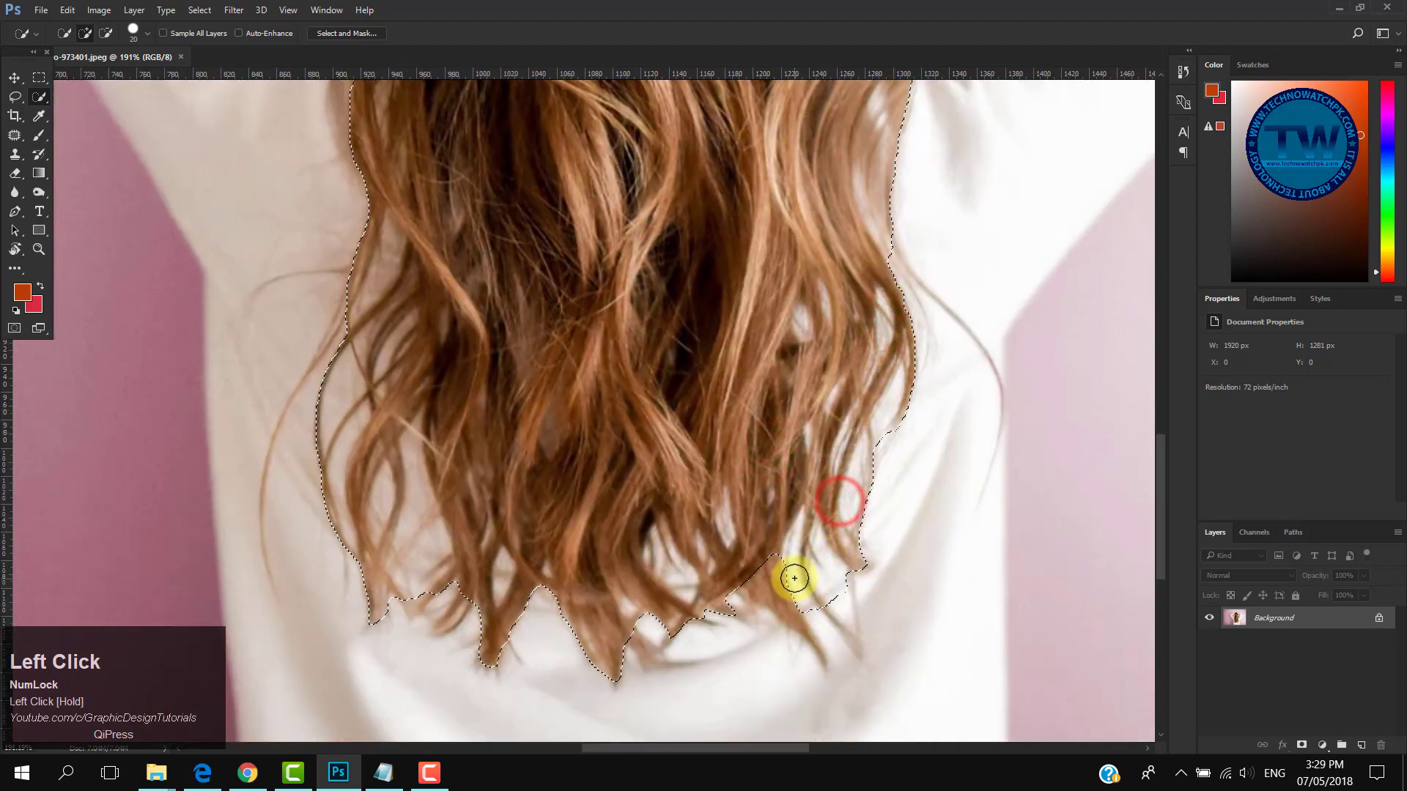
pyautogui.click(792, 597)
pyautogui.click(837, 622)
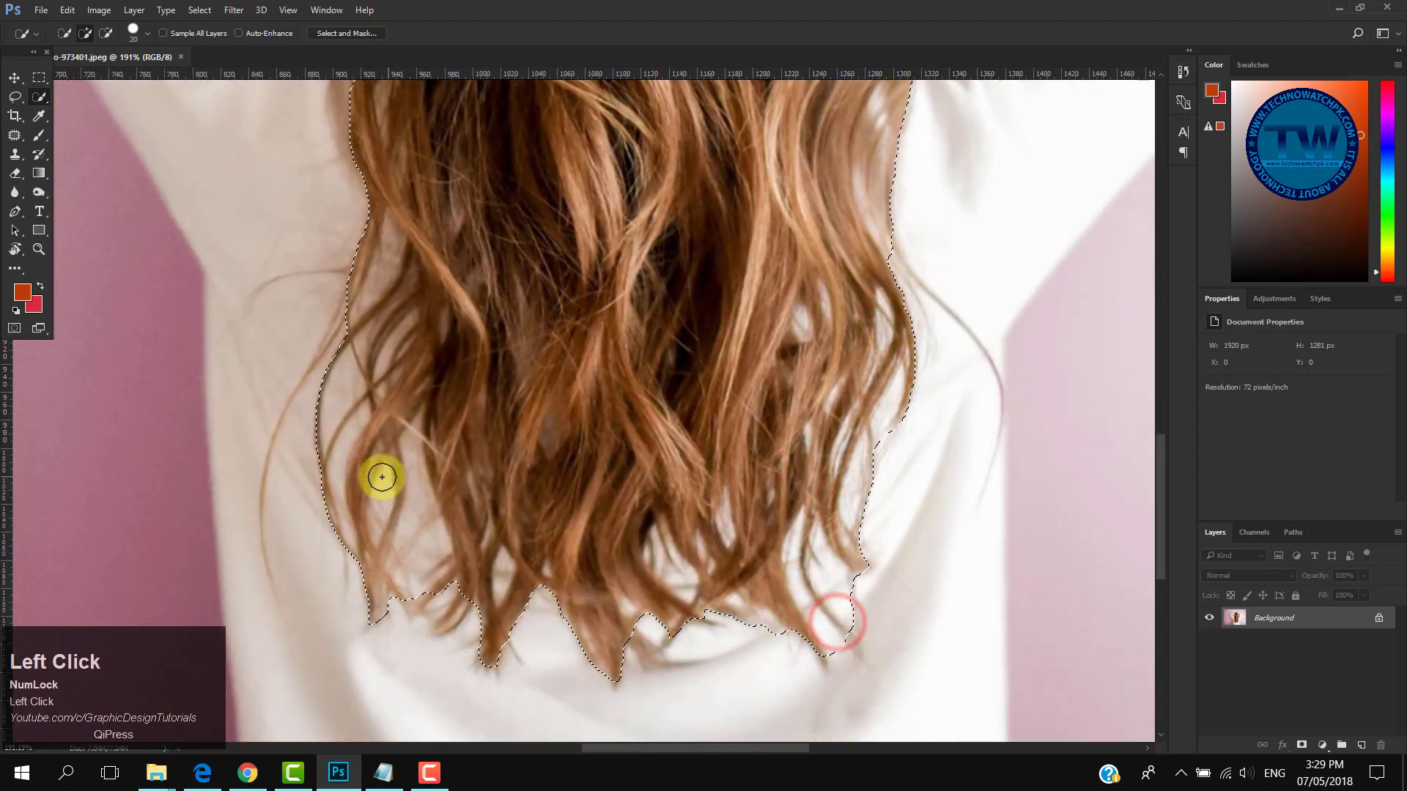
pyautogui.moveTo(382, 477)
pyautogui.mouseDown()
pyautogui.moveTo(332, 413)
pyautogui.moveTo(330, 364)
pyautogui.mouseUp()
pyautogui.click(316, 514)
pyautogui.moveTo(303, 492); pyautogui.dragTo(307, 481)
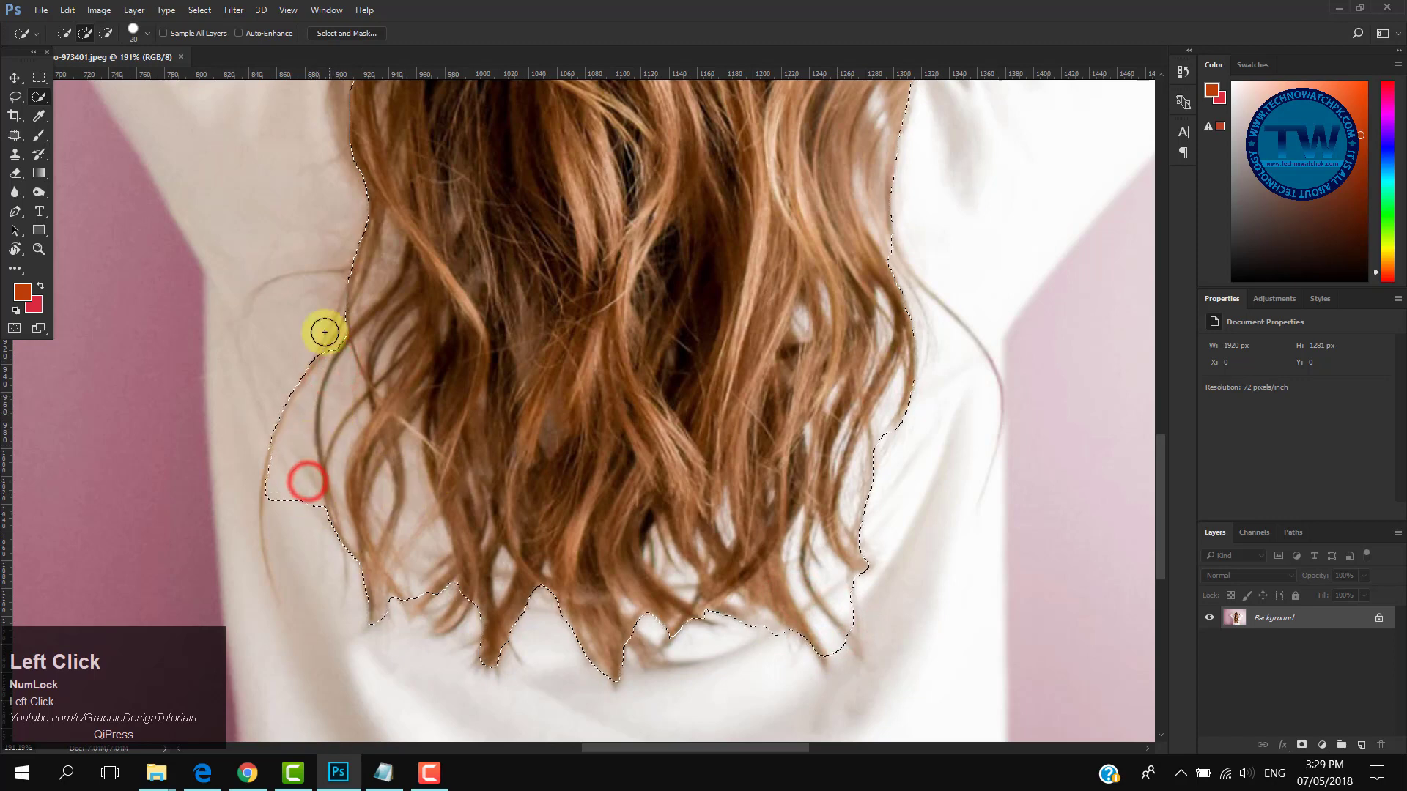
pyautogui.moveTo(313, 286); pyautogui.dragTo(319, 281)
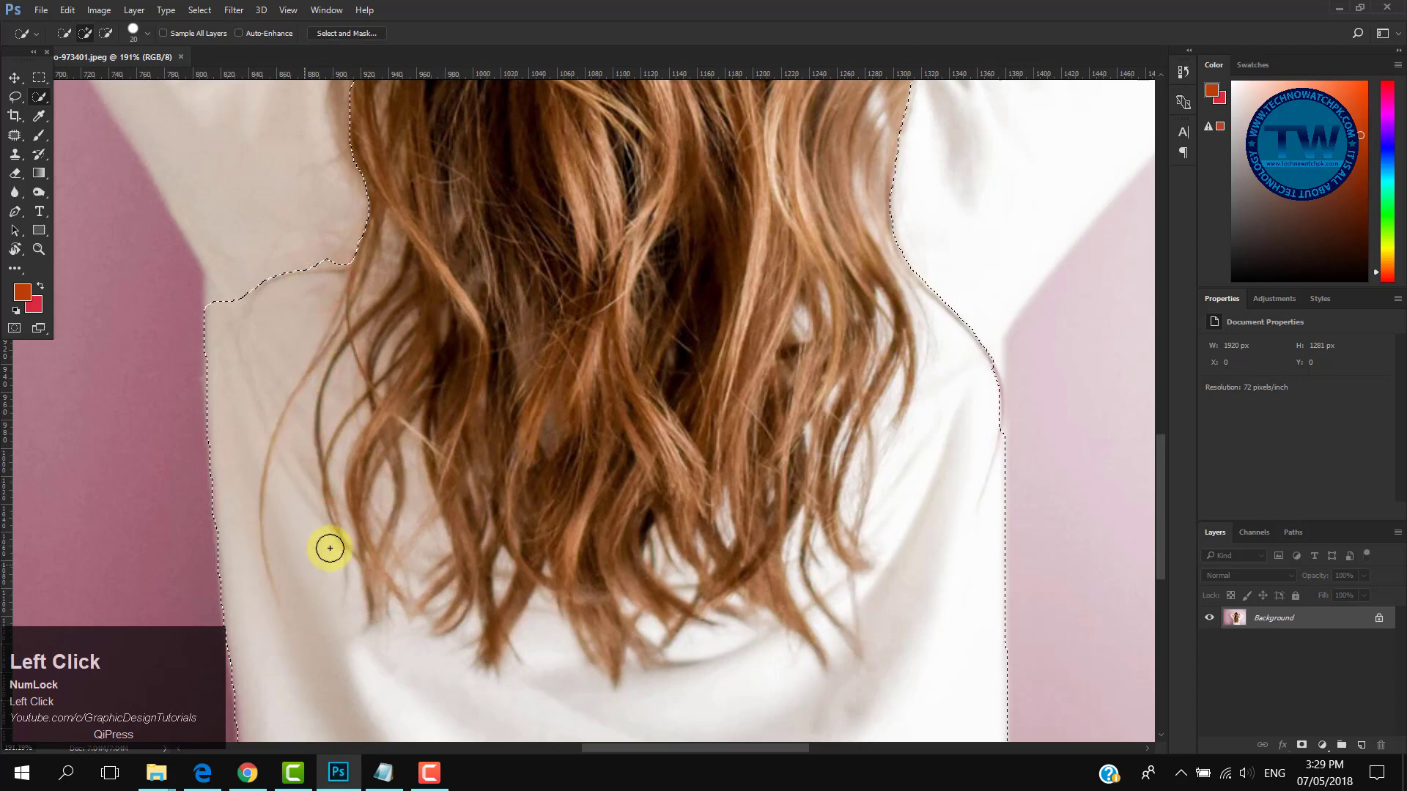
pyautogui.scroll(-3, 329, 548)
pyautogui.hotkey('ctrl', 'z')
pyautogui.click(320, 186)
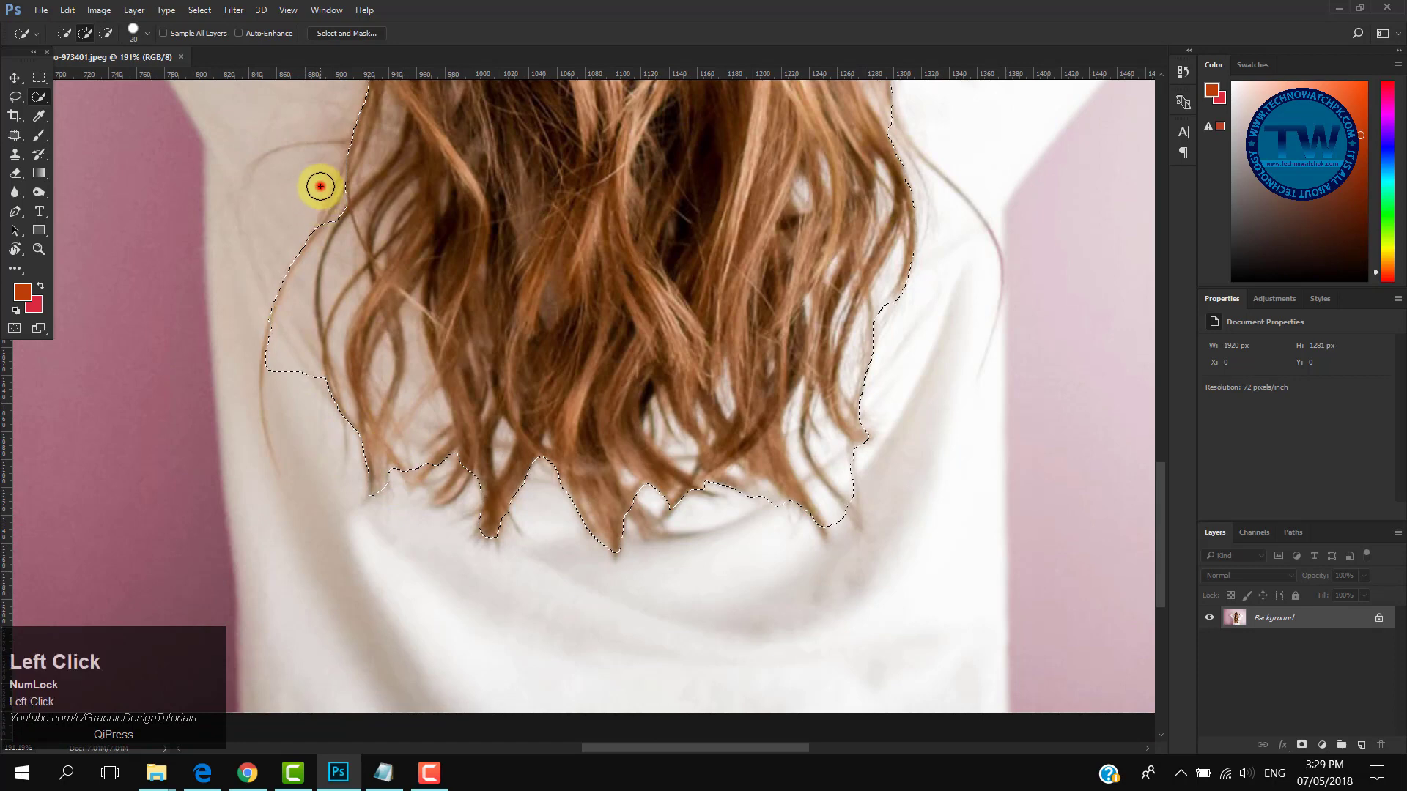
pyautogui.hotkey('ctrl', 'z')
# Step: Add the fine strand at the hair's lower left to the selection and subtract the surrounding shirt areas
pyautogui.moveTo(337, 228); pyautogui.dragTo(356, 355)
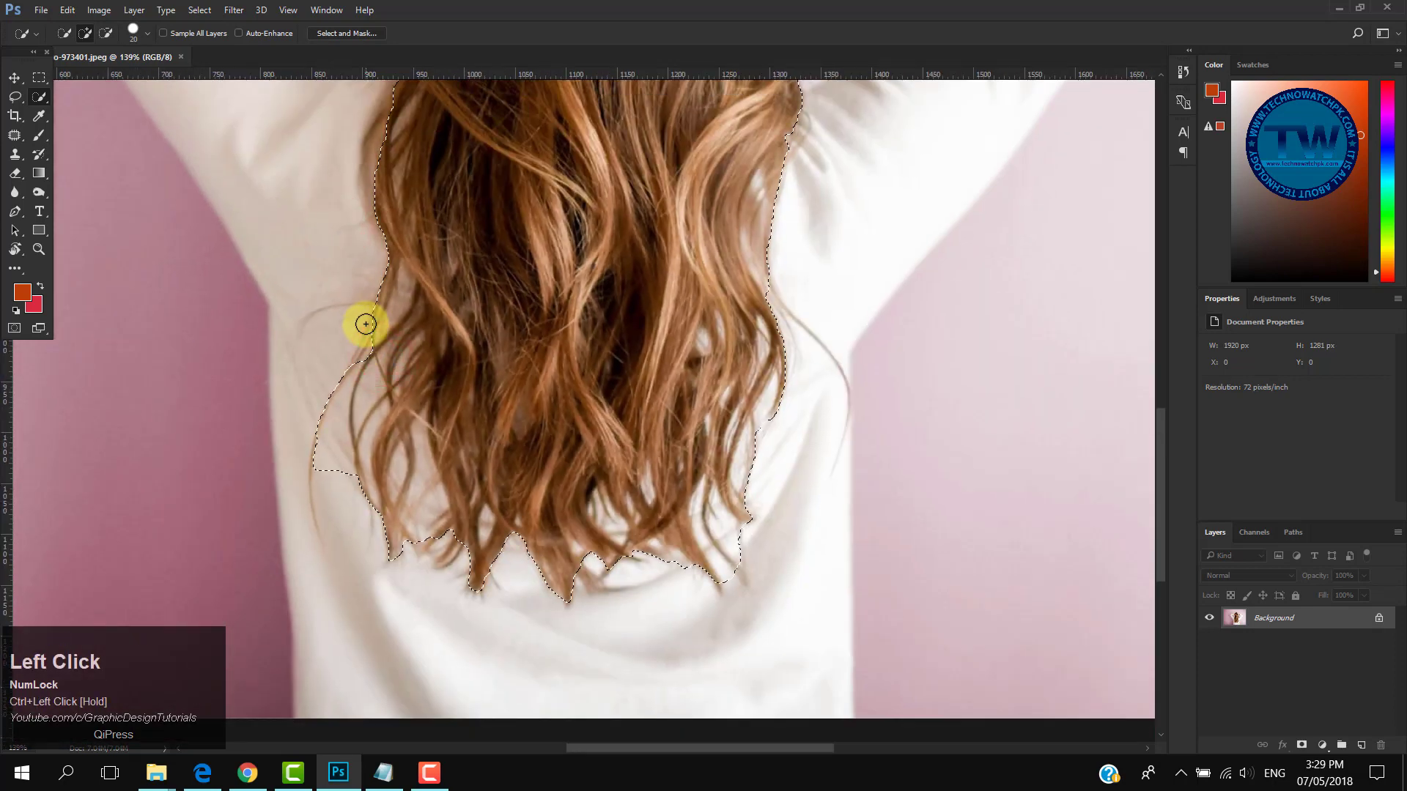
pyautogui.moveTo(367, 332)
pyautogui.mouseDown()
pyautogui.moveTo(345, 327)
pyautogui.moveTo(355, 358)
pyautogui.mouseUp()
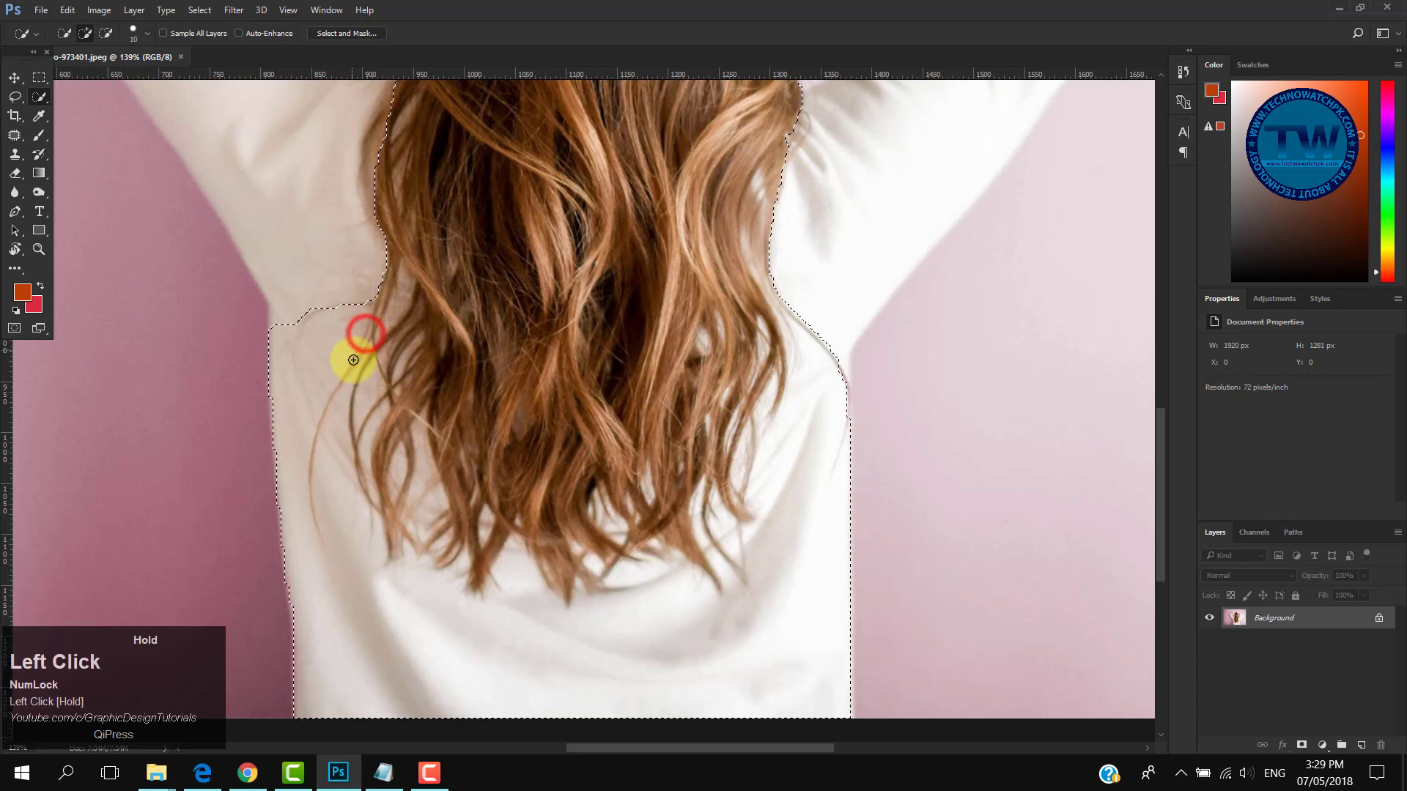
pyautogui.moveTo(286, 586)
pyautogui.mouseDown()
pyautogui.moveTo(439, 653)
pyautogui.moveTo(798, 650)
pyautogui.moveTo(895, 615)
pyautogui.mouseUp()
pyautogui.scroll(-2, 858, 583)
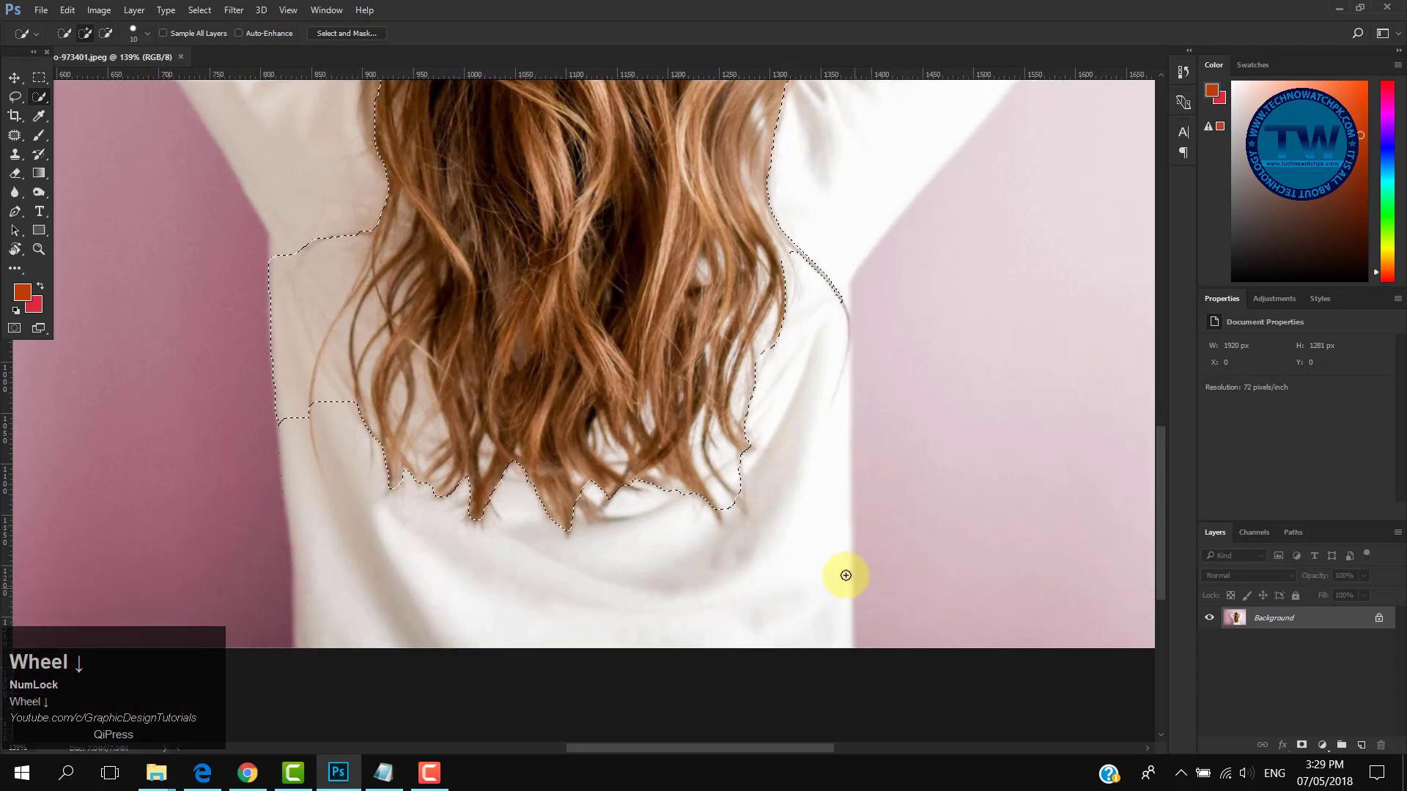
pyautogui.scroll(1, 414, 496)
pyautogui.keyDown('alt'); pyautogui.click(271, 322); pyautogui.keyUp('alt')
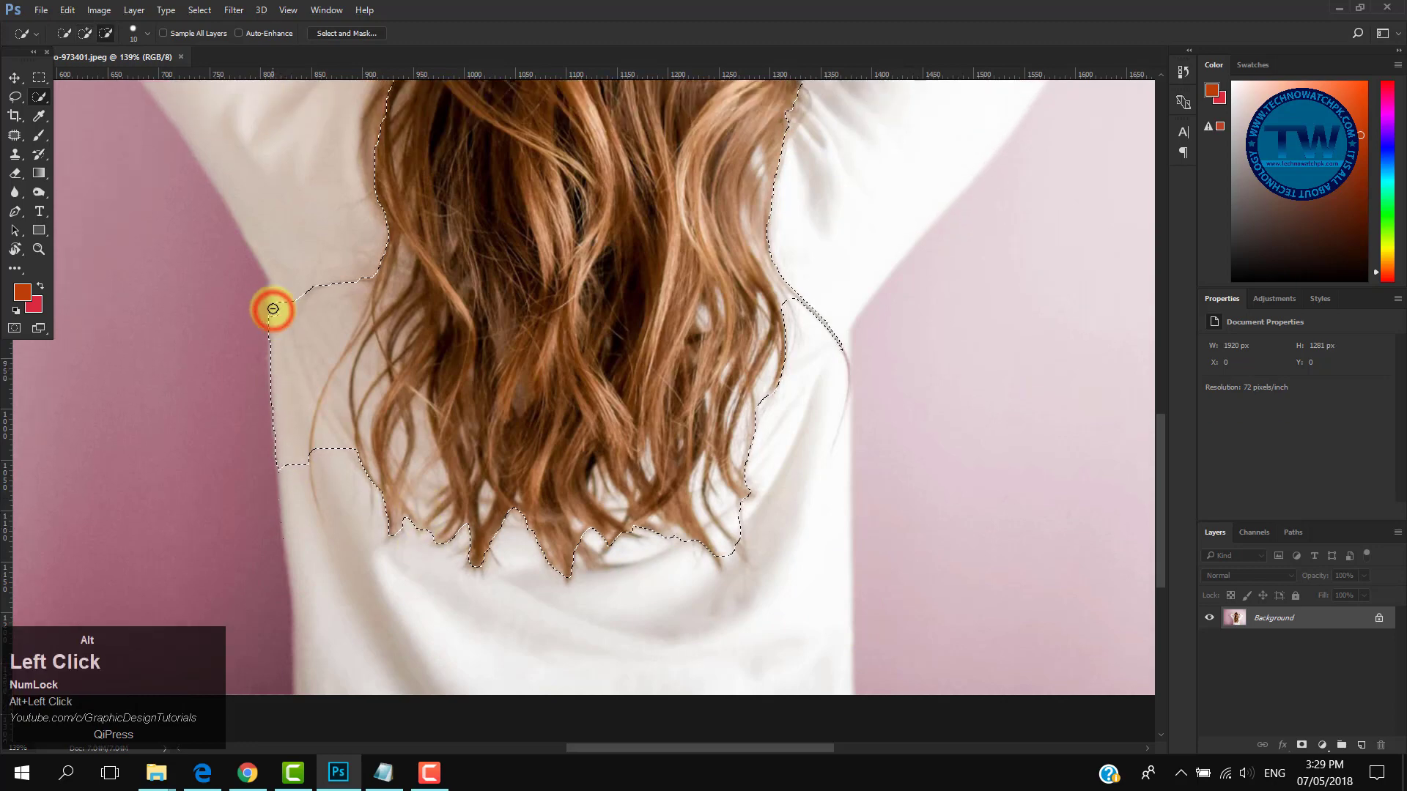
pyautogui.moveTo(273, 309)
pyautogui.mouseDown()
pyautogui.moveTo(250, 434)
pyautogui.moveTo(313, 463)
pyautogui.mouseUp()
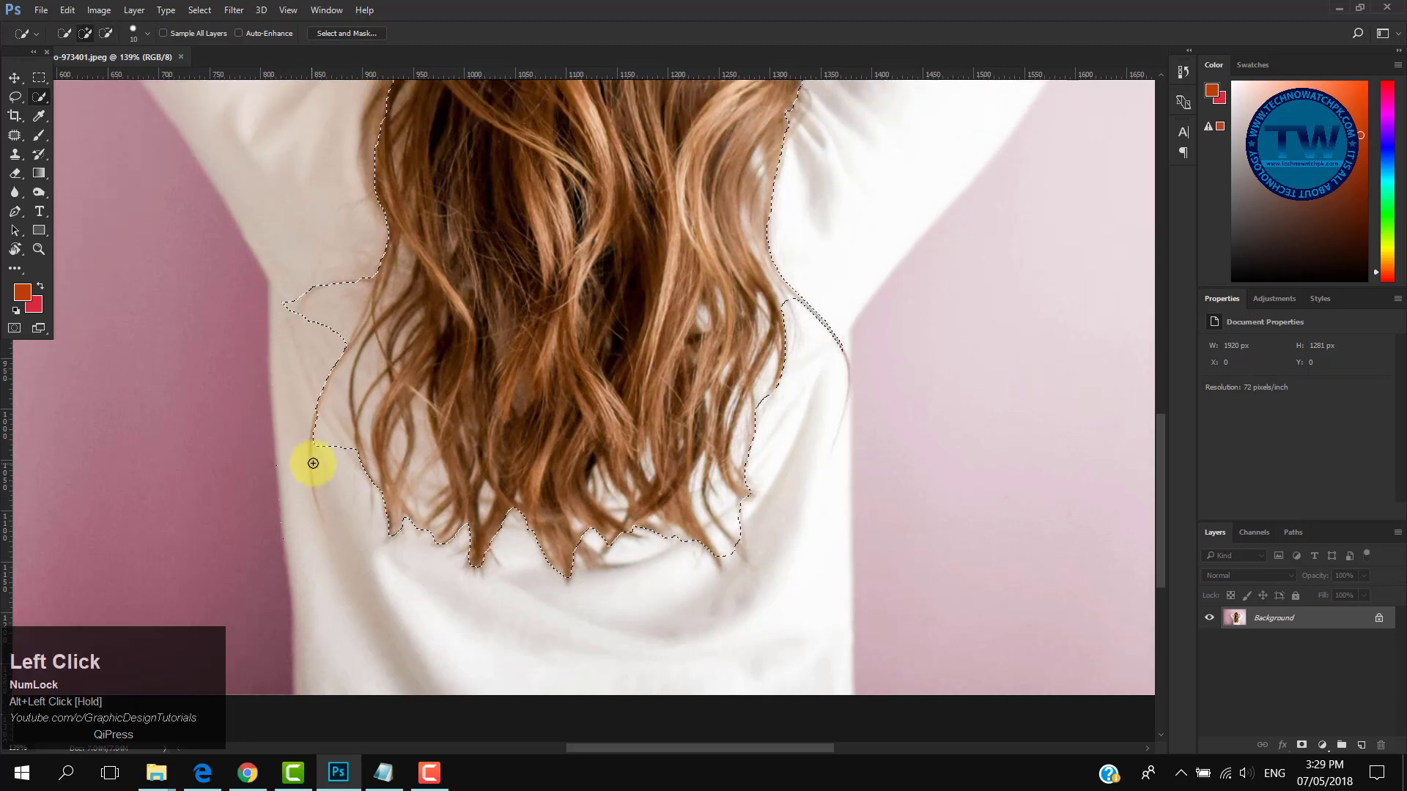
# Step: Trim the selection along the hair's left edge where it meets the sleeve
pyautogui.scroll(2, 313, 439)
pyautogui.moveTo(695, 412); pyautogui.dragTo(672, 381)
pyautogui.moveTo(662, 284); pyautogui.dragTo(666, 497)
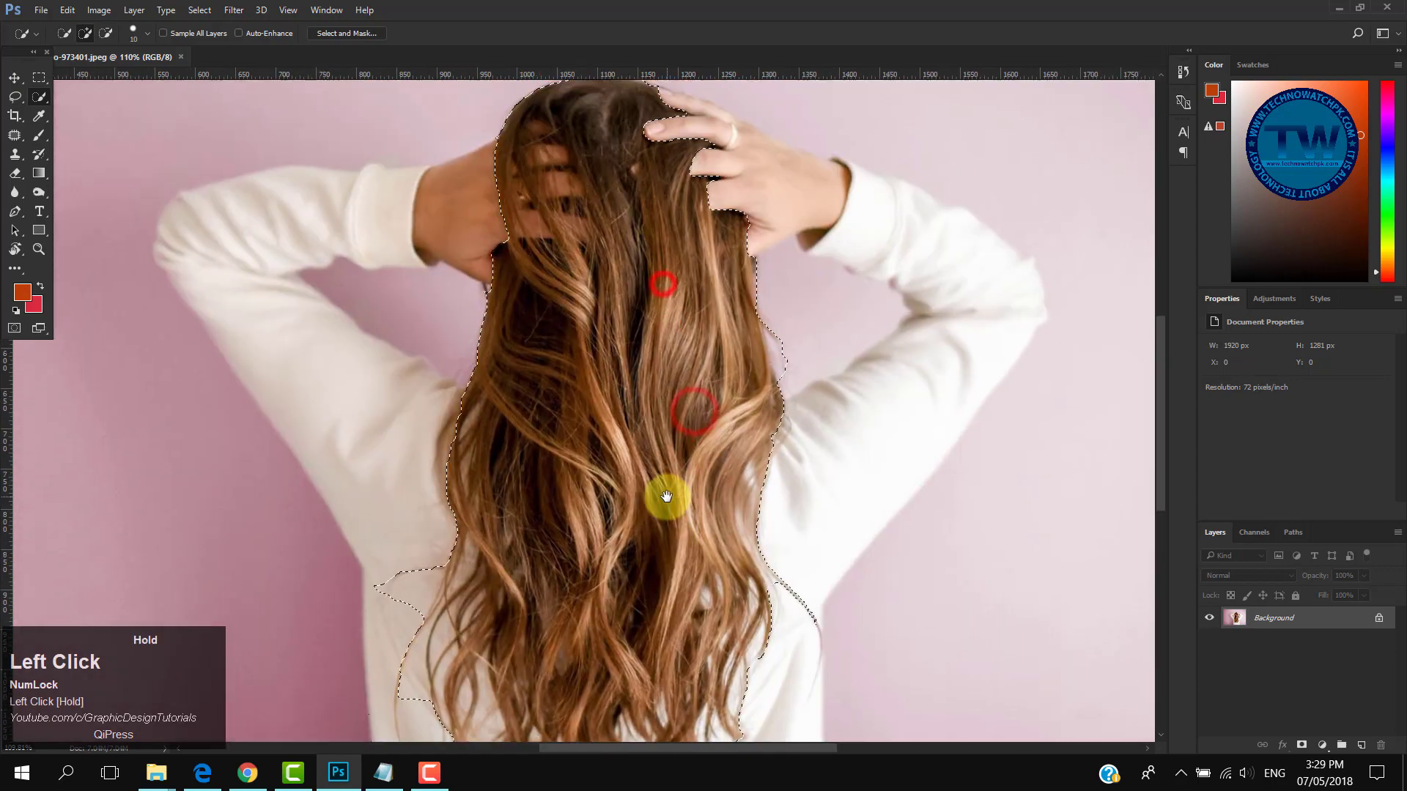
pyautogui.moveTo(487, 449); pyautogui.dragTo(460, 414)
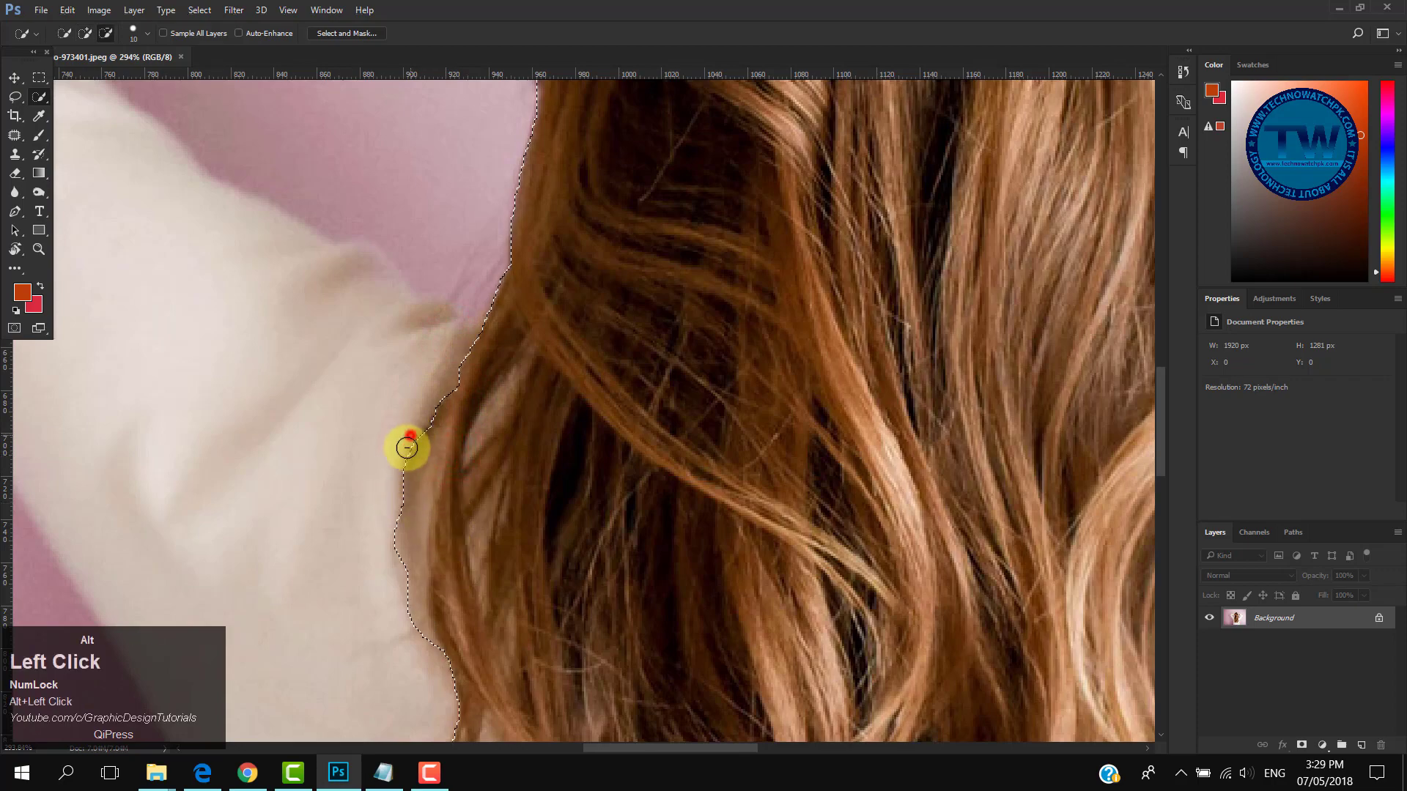
# Step: Inspect the selection outline around the hair from the crown down to the tips
pyautogui.moveTo(584, 510); pyautogui.dragTo(556, 509)
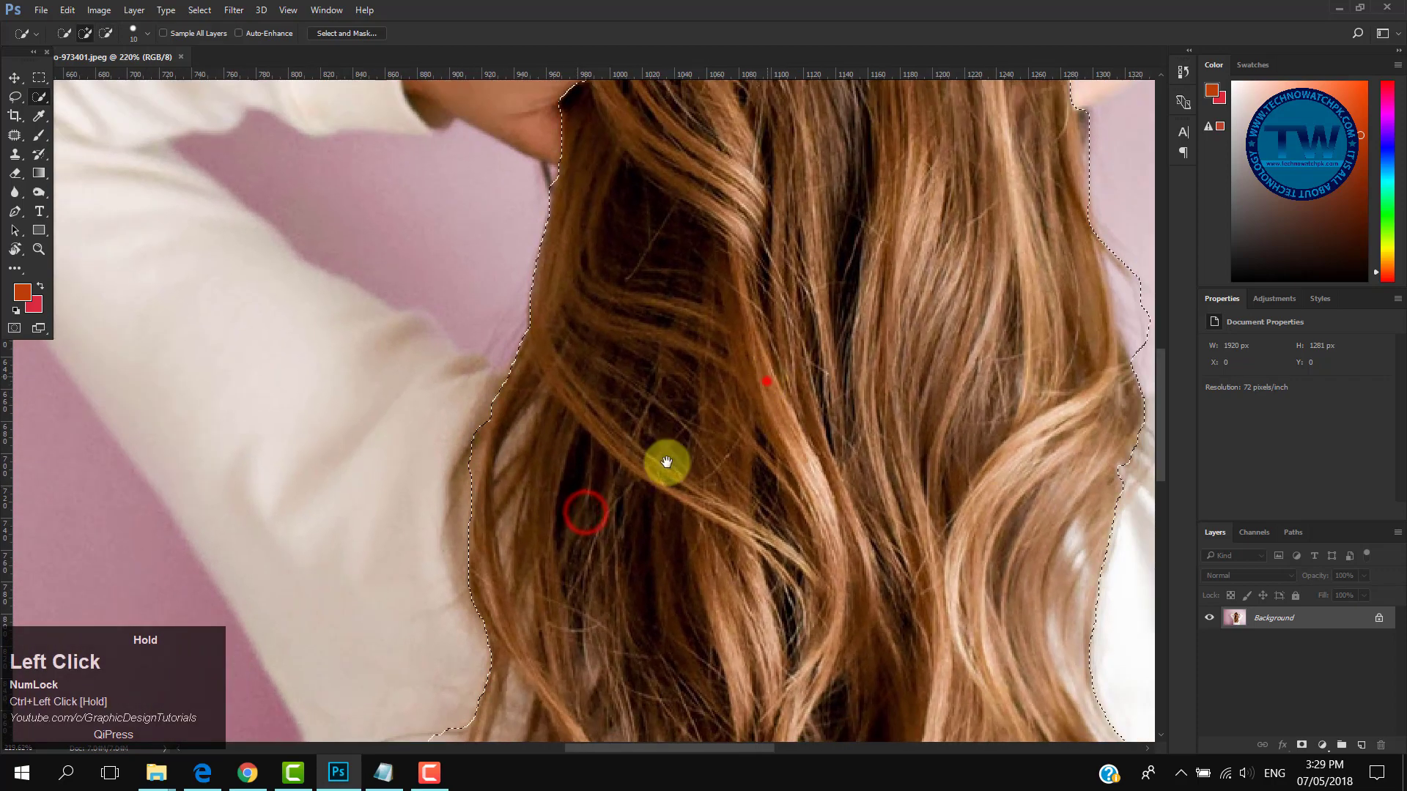
pyautogui.moveTo(764, 386); pyautogui.dragTo(455, 534)
pyautogui.moveTo(631, 450); pyautogui.dragTo(593, 446)
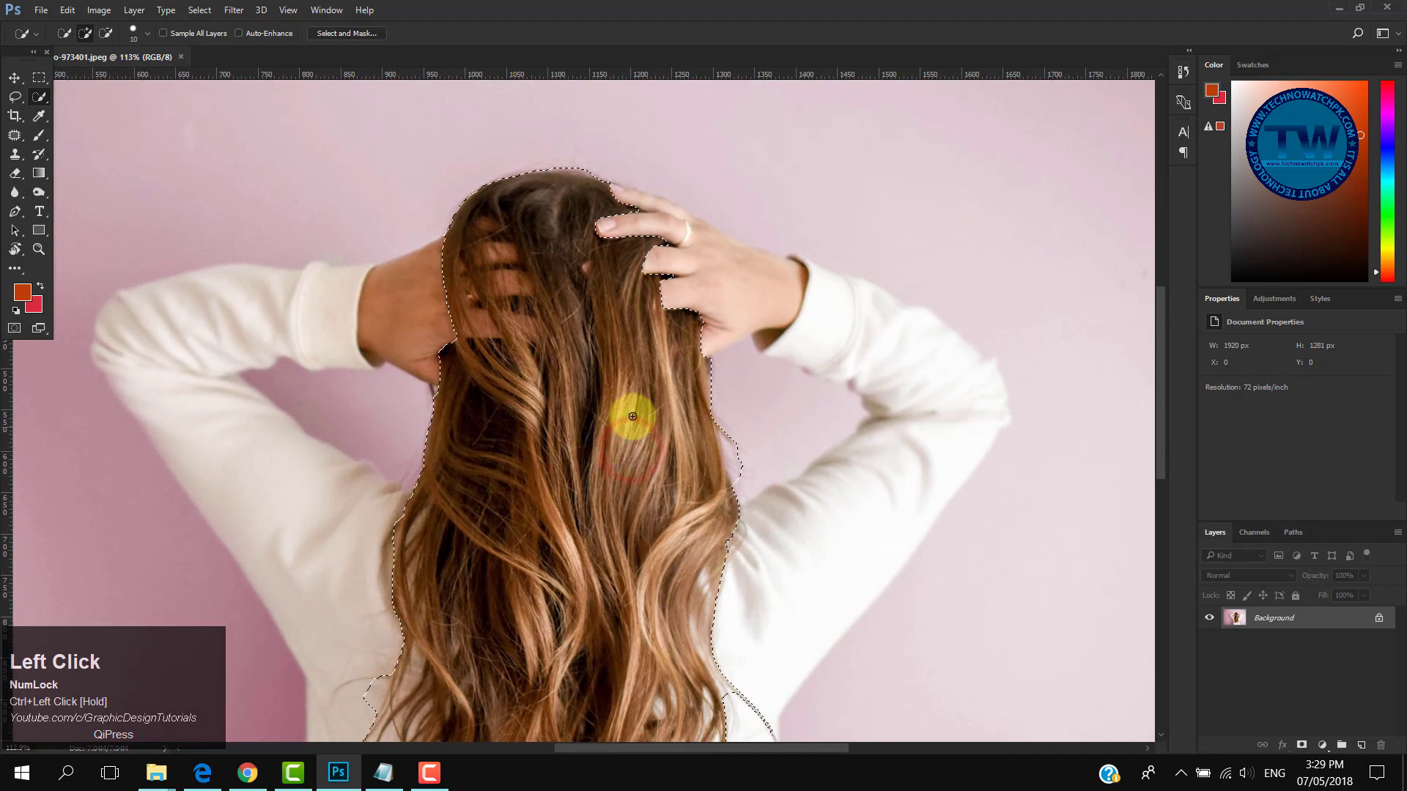
pyautogui.moveTo(595, 398); pyautogui.dragTo(623, 412)
pyautogui.moveTo(617, 493); pyautogui.dragTo(650, 198)
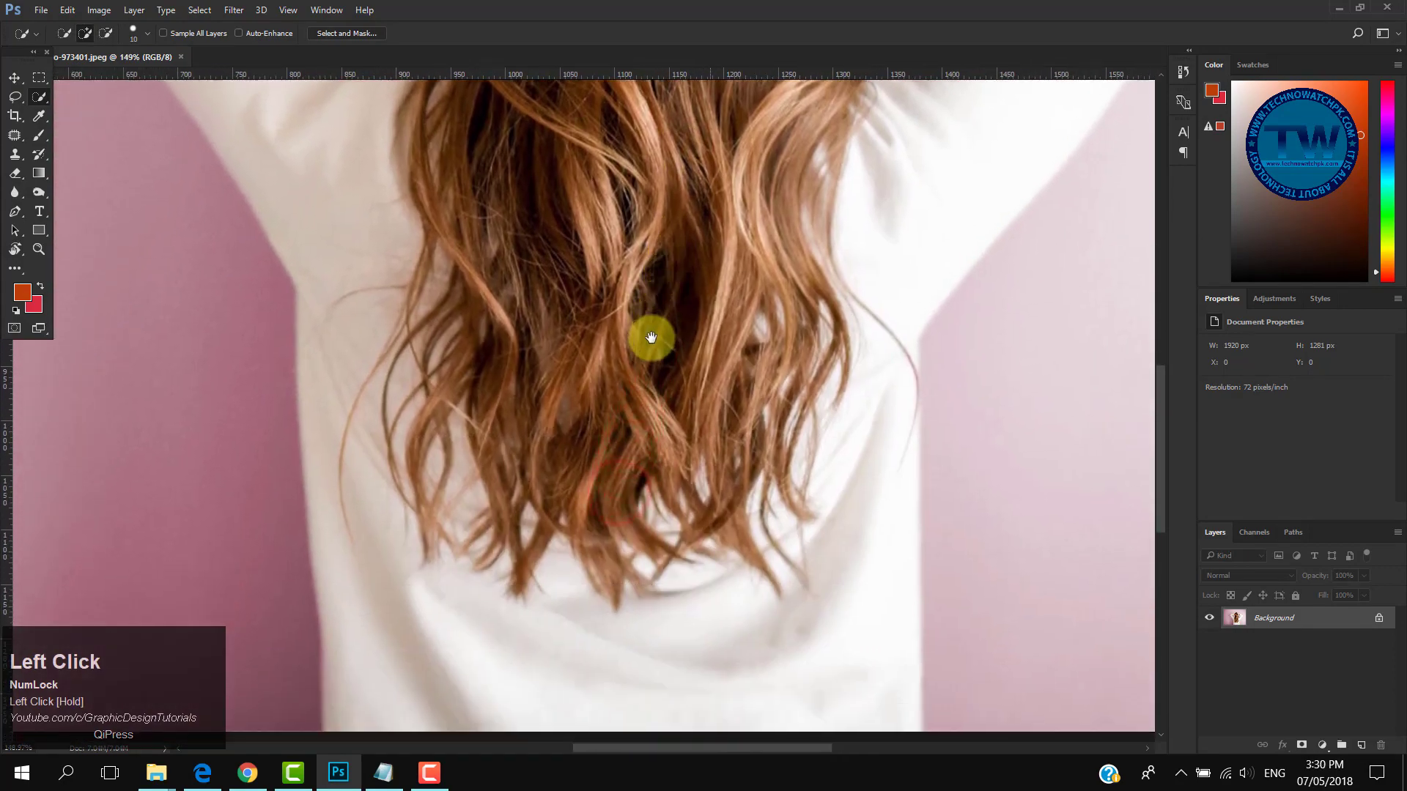
pyautogui.scroll(2, 697, 398)
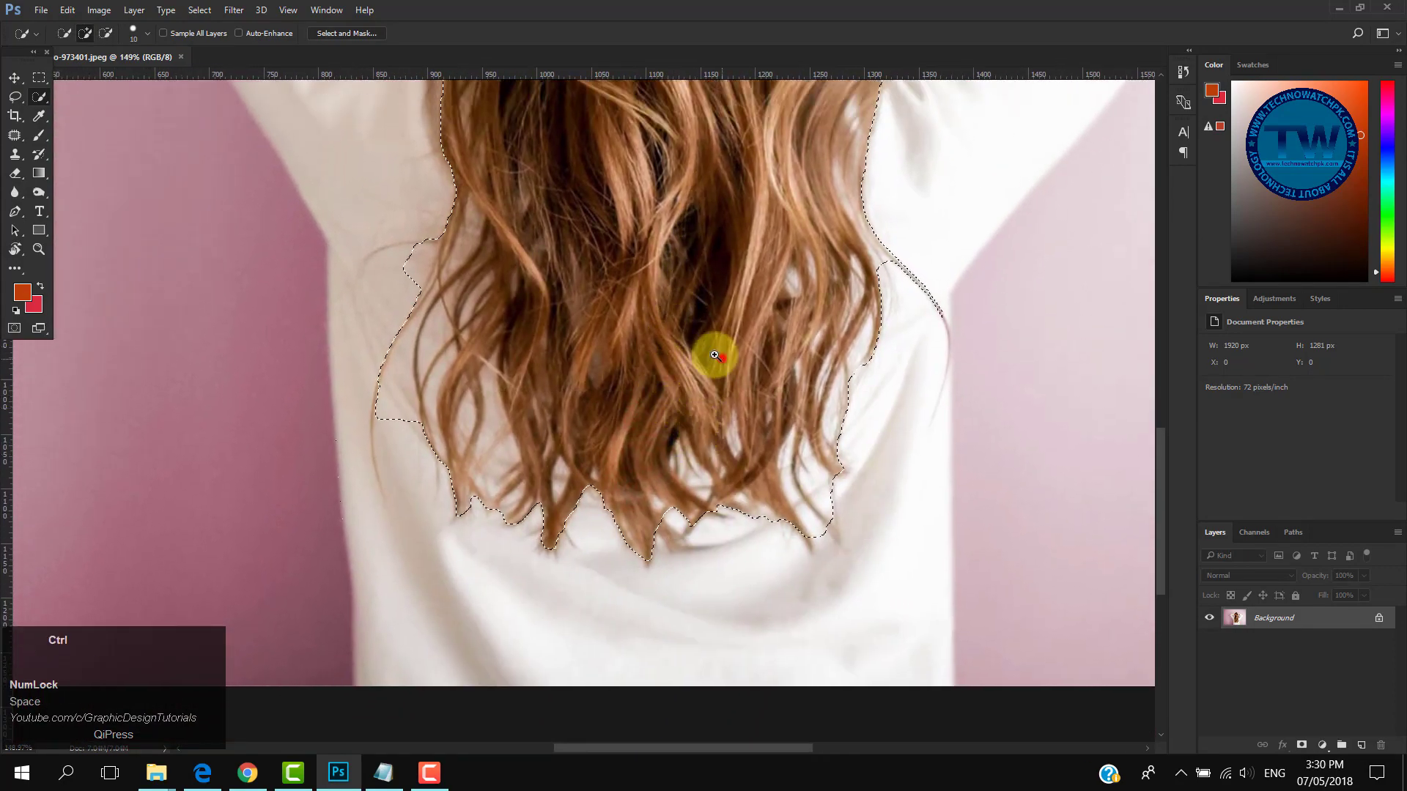
# Step: Open the hair selection in the Select and Mask workspace
pyautogui.moveTo(722, 357); pyautogui.dragTo(716, 357)
pyautogui.moveTo(713, 260); pyautogui.dragTo(479, 235)
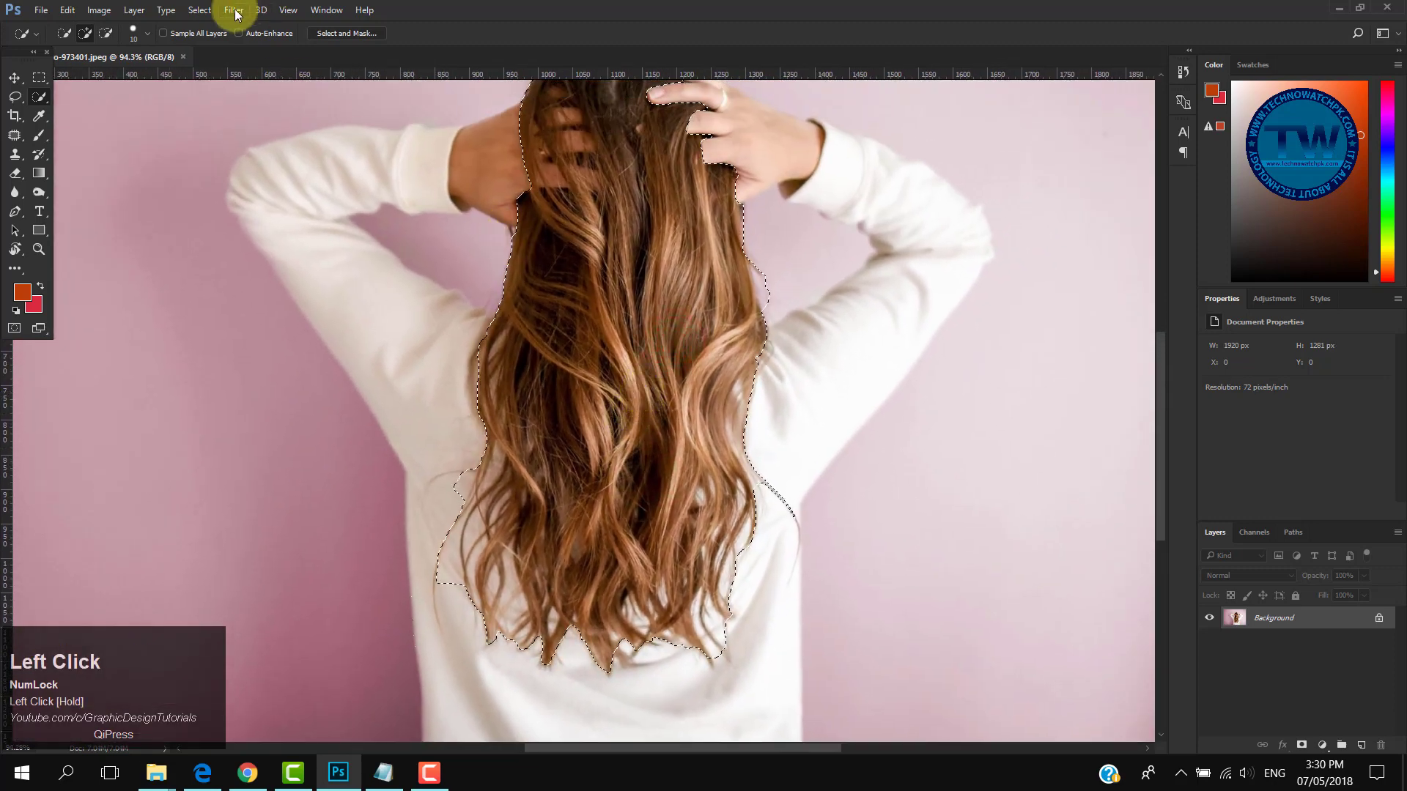
pyautogui.click(199, 10)
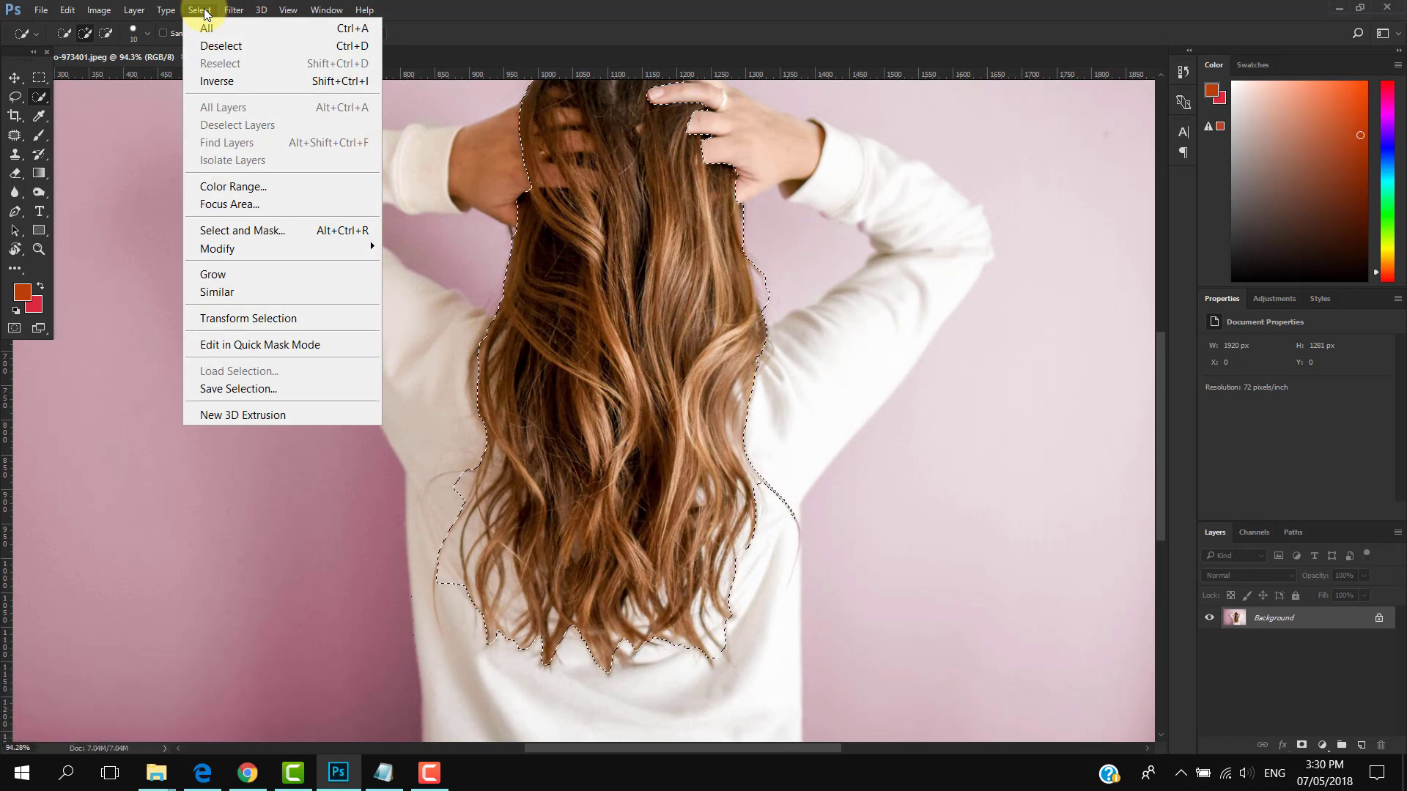
pyautogui.click(237, 232)
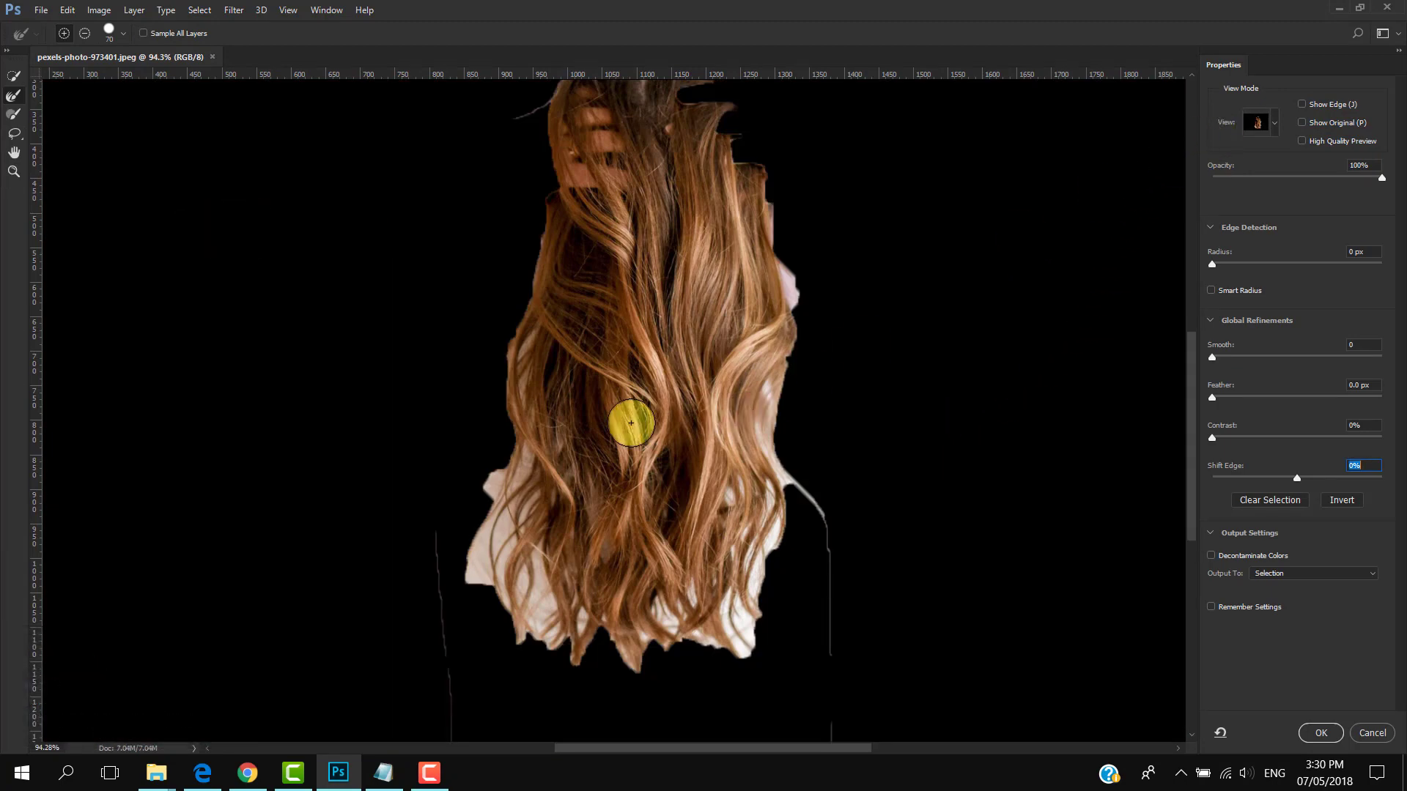
pyautogui.keyDown('ctrl'); pyautogui.click(675, 415); pyautogui.keyUp('ctrl')
pyautogui.moveTo(707, 315); pyautogui.dragTo(877, 269)
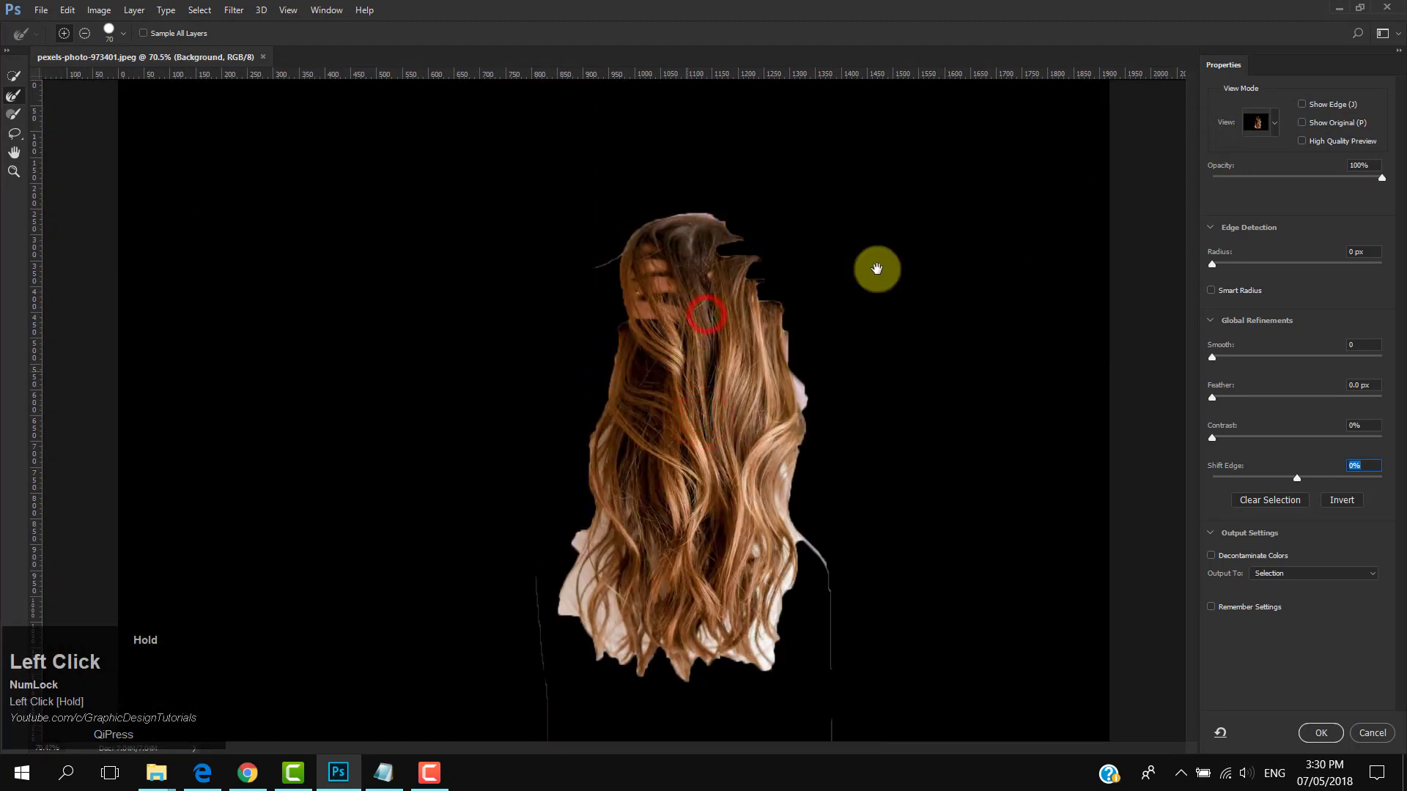
# Step: Compare the Marching Ants and Onion Skin previews and set the view mode to Overlay
pyautogui.click(1275, 125)
pyautogui.click(1235, 219)
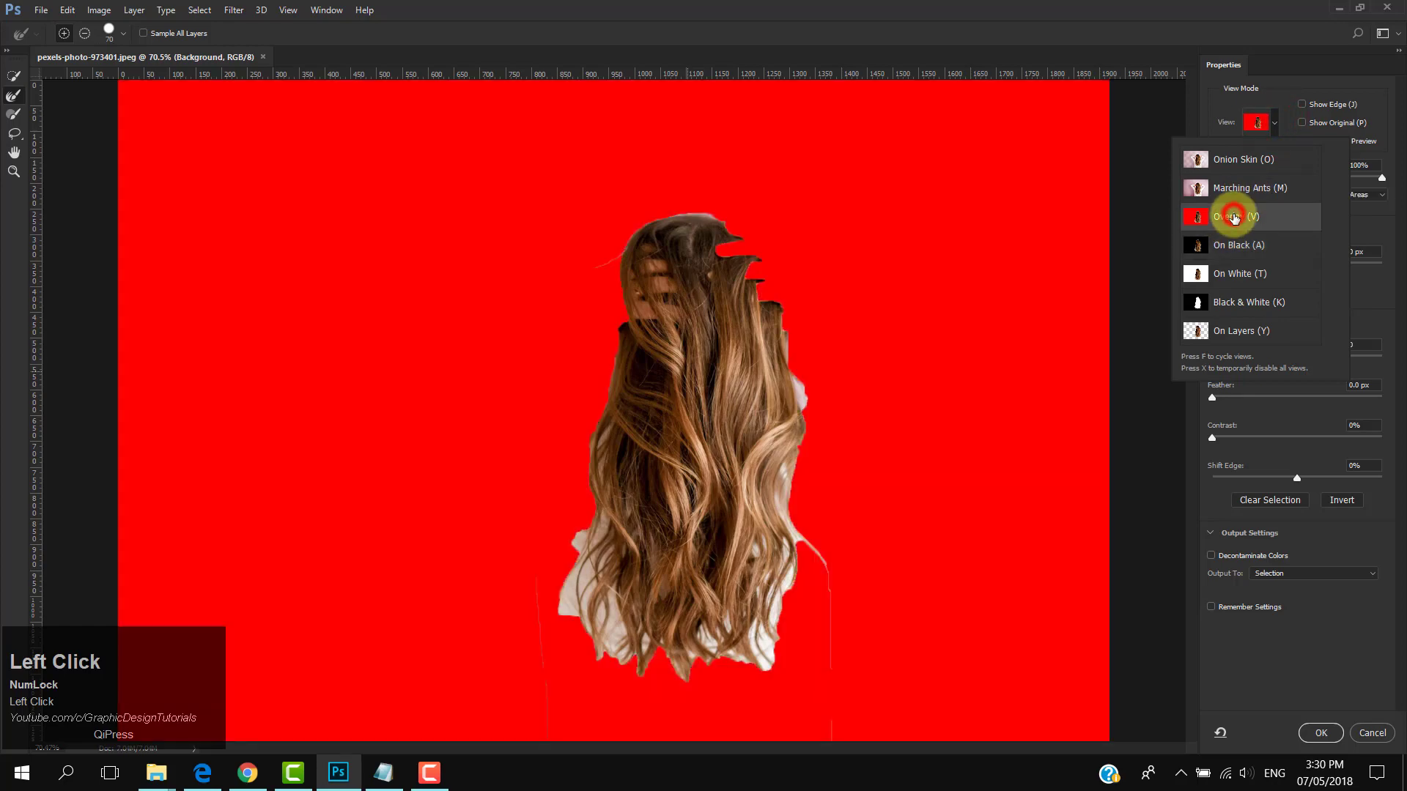
pyautogui.click(1233, 189)
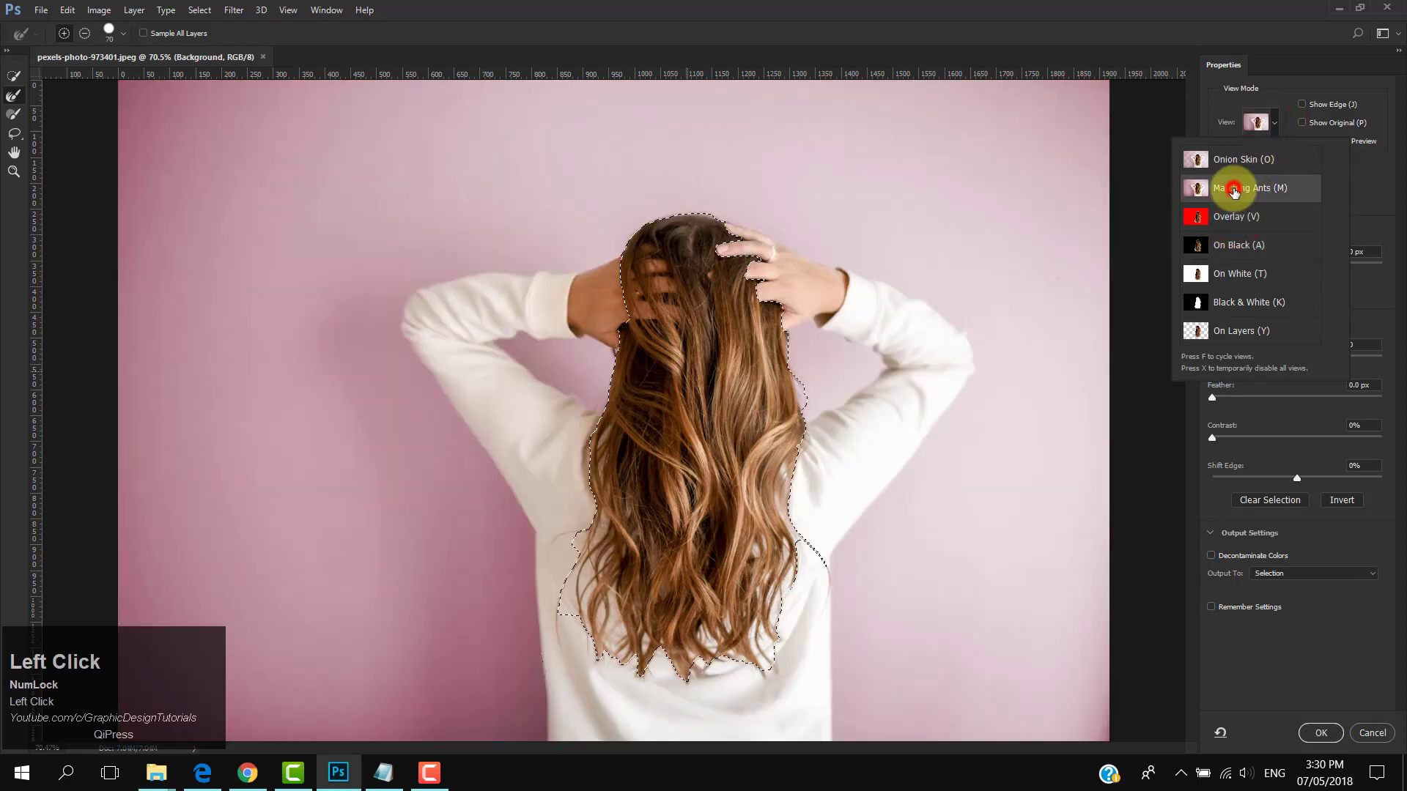
pyautogui.click(1233, 163)
pyautogui.click(1232, 188)
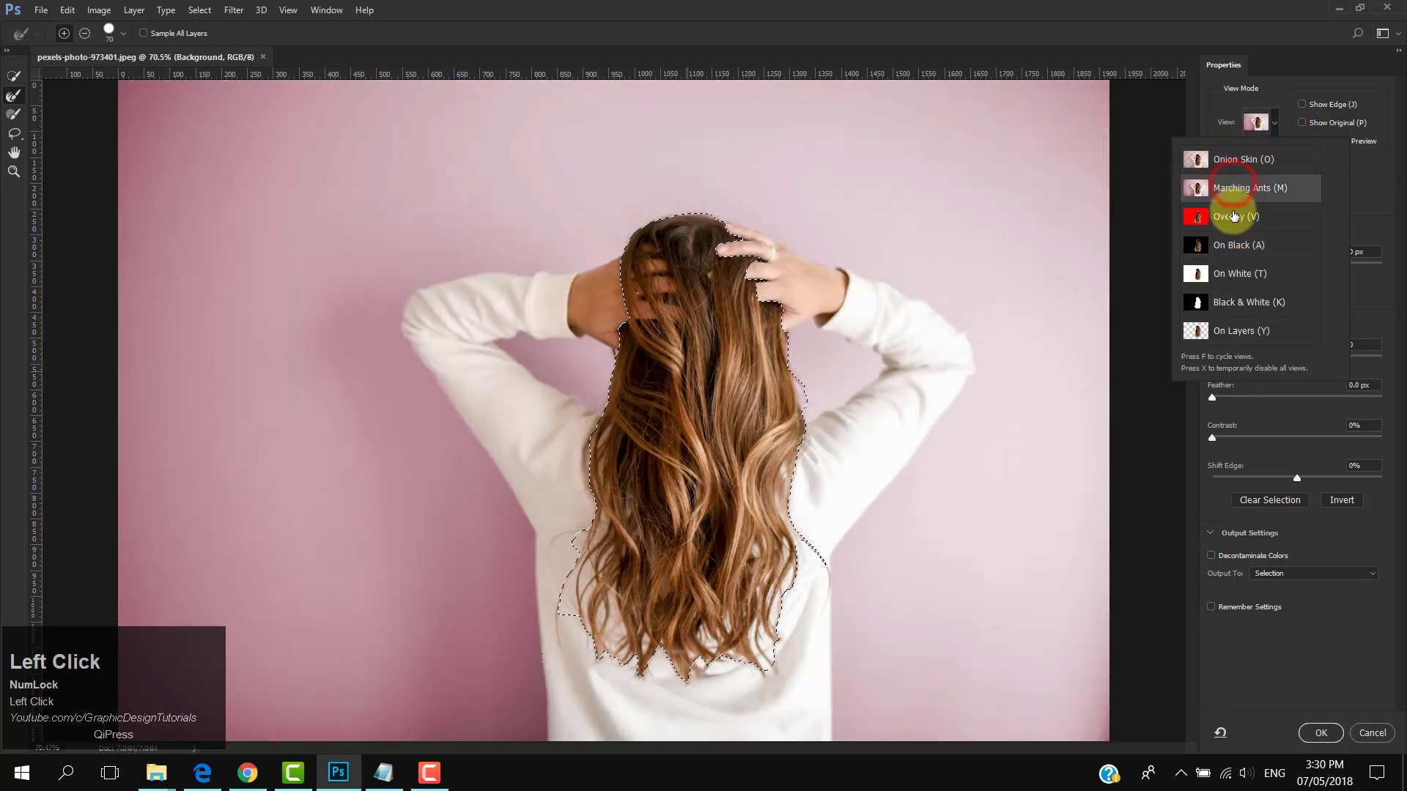
pyautogui.click(1234, 216)
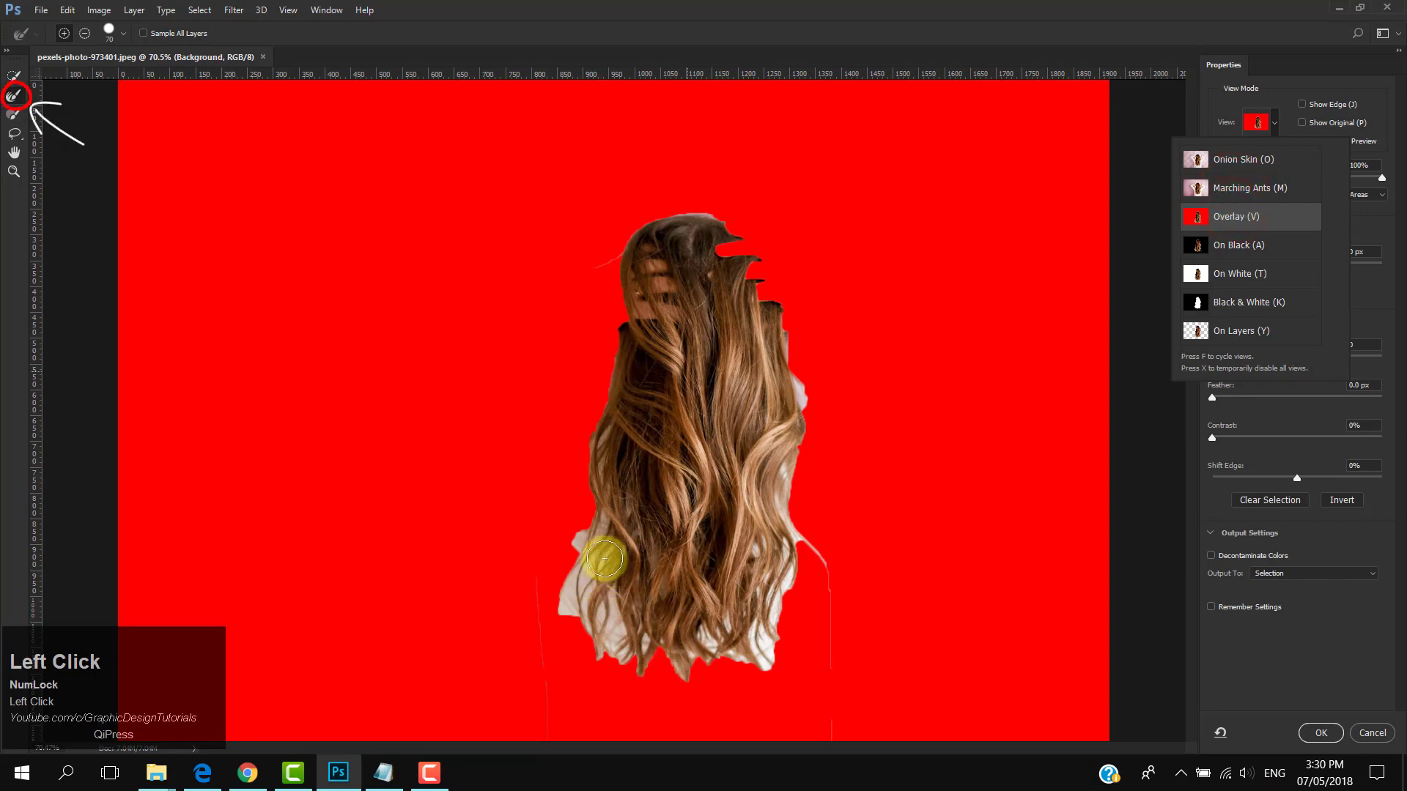
# Step: Brush along the hair's left edge, bottom tips and right edge with the Refine Edge Brush to separate the strands from the shirt
pyautogui.click(20, 97)
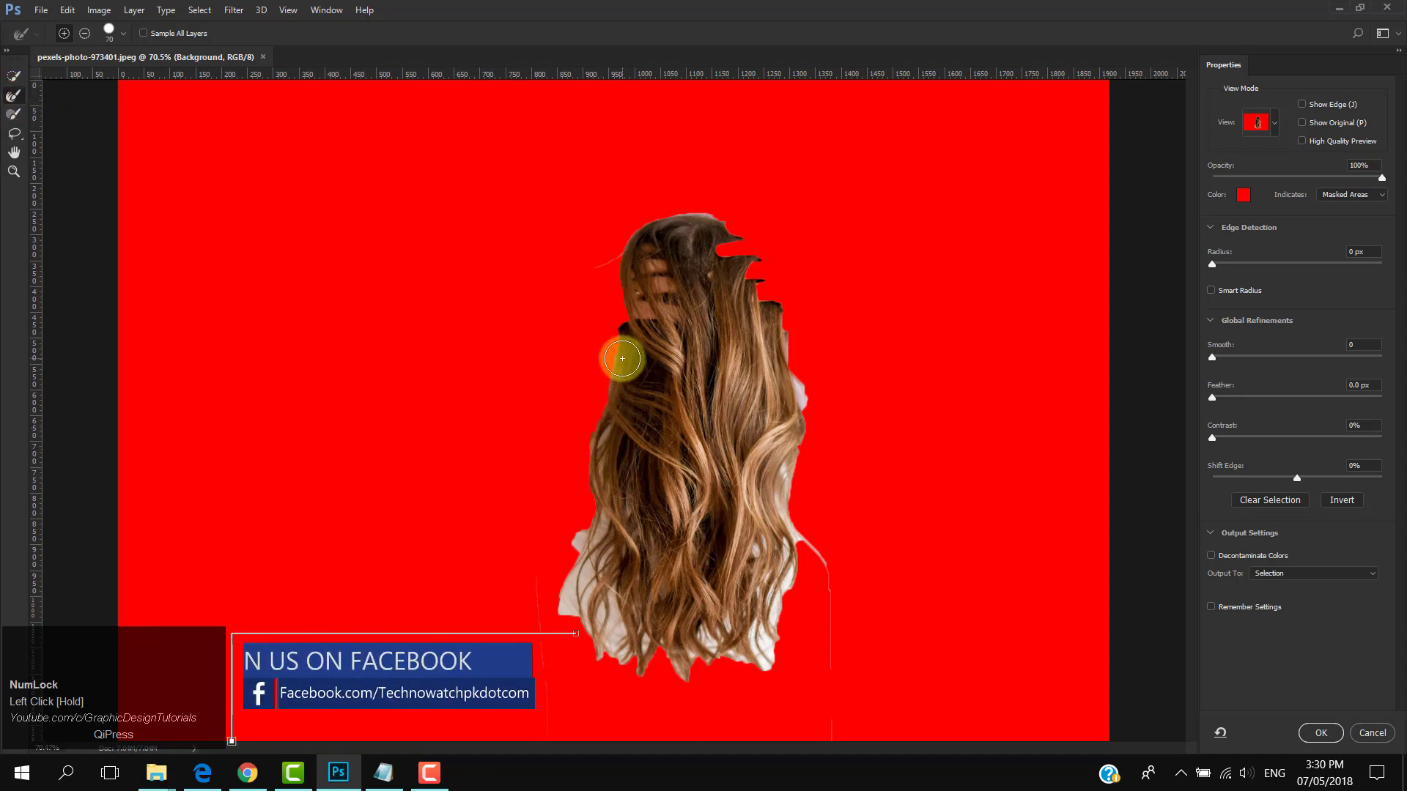
pyautogui.moveTo(618, 352); pyautogui.dragTo(596, 521)
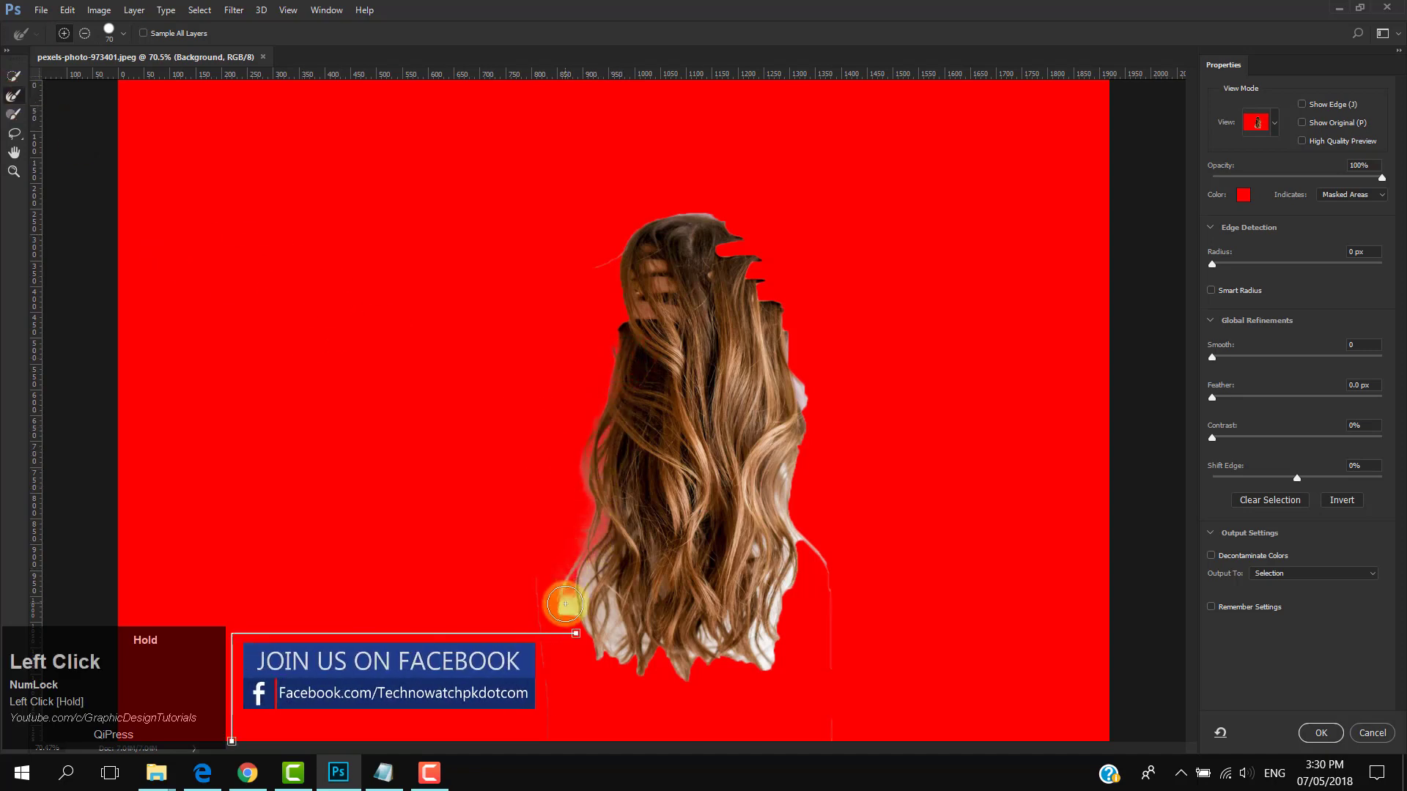
pyautogui.moveTo(565, 604)
pyautogui.mouseDown()
pyautogui.moveTo(603, 556)
pyautogui.moveTo(596, 623)
pyautogui.moveTo(613, 650)
pyautogui.moveTo(614, 613)
pyautogui.moveTo(672, 647)
pyautogui.moveTo(776, 647)
pyautogui.moveTo(765, 581)
pyautogui.moveTo(743, 627)
pyautogui.moveTo(715, 638)
pyautogui.moveTo(769, 623)
pyautogui.moveTo(754, 568)
pyautogui.moveTo(816, 545)
pyautogui.moveTo(788, 506)
pyautogui.moveTo(801, 381)
pyautogui.moveTo(789, 332)
pyautogui.moveTo(756, 249)
pyautogui.moveTo(698, 226)
pyautogui.moveTo(706, 215)
pyautogui.moveTo(619, 258)
pyautogui.moveTo(632, 329)
pyautogui.moveTo(593, 509)
pyautogui.moveTo(748, 654)
pyautogui.moveTo(799, 636)
pyautogui.moveTo(730, 634)
pyautogui.moveTo(760, 676)
pyautogui.moveTo(816, 614)
pyautogui.moveTo(825, 525)
pyautogui.moveTo(777, 593)
pyautogui.moveTo(735, 613)
pyautogui.moveTo(794, 585)
pyautogui.moveTo(700, 663)
pyautogui.moveTo(765, 636)
pyautogui.moveTo(752, 628)
pyautogui.moveTo(639, 678)
pyautogui.mouseUp()
pyautogui.click(814, 540)
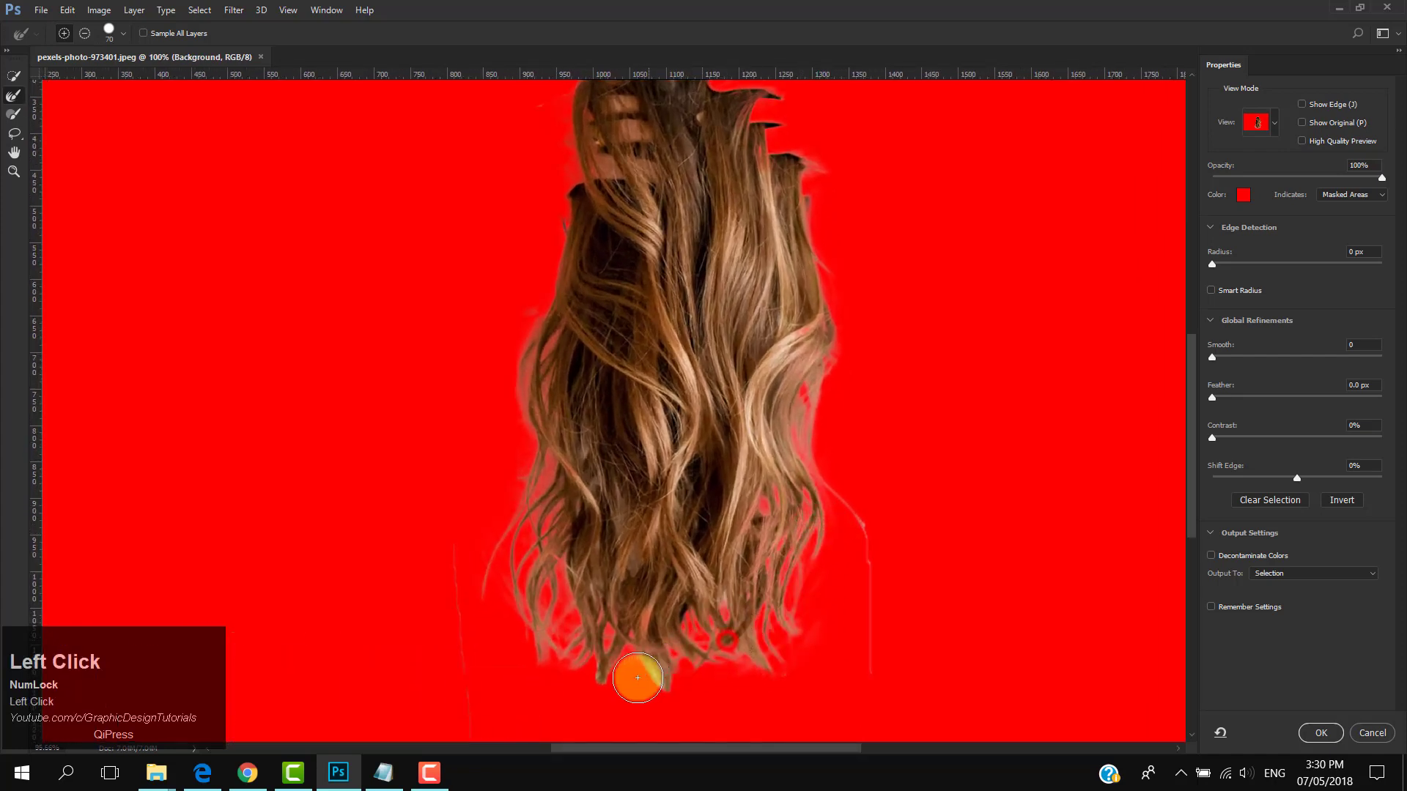
pyautogui.moveTo(582, 513)
pyautogui.mouseDown()
pyautogui.moveTo(441, 627)
pyautogui.moveTo(460, 537)
pyautogui.moveTo(440, 690)
pyautogui.moveTo(807, 616)
pyautogui.moveTo(870, 541)
pyautogui.moveTo(869, 515)
pyautogui.moveTo(877, 727)
pyautogui.moveTo(850, 492)
pyautogui.mouseUp()
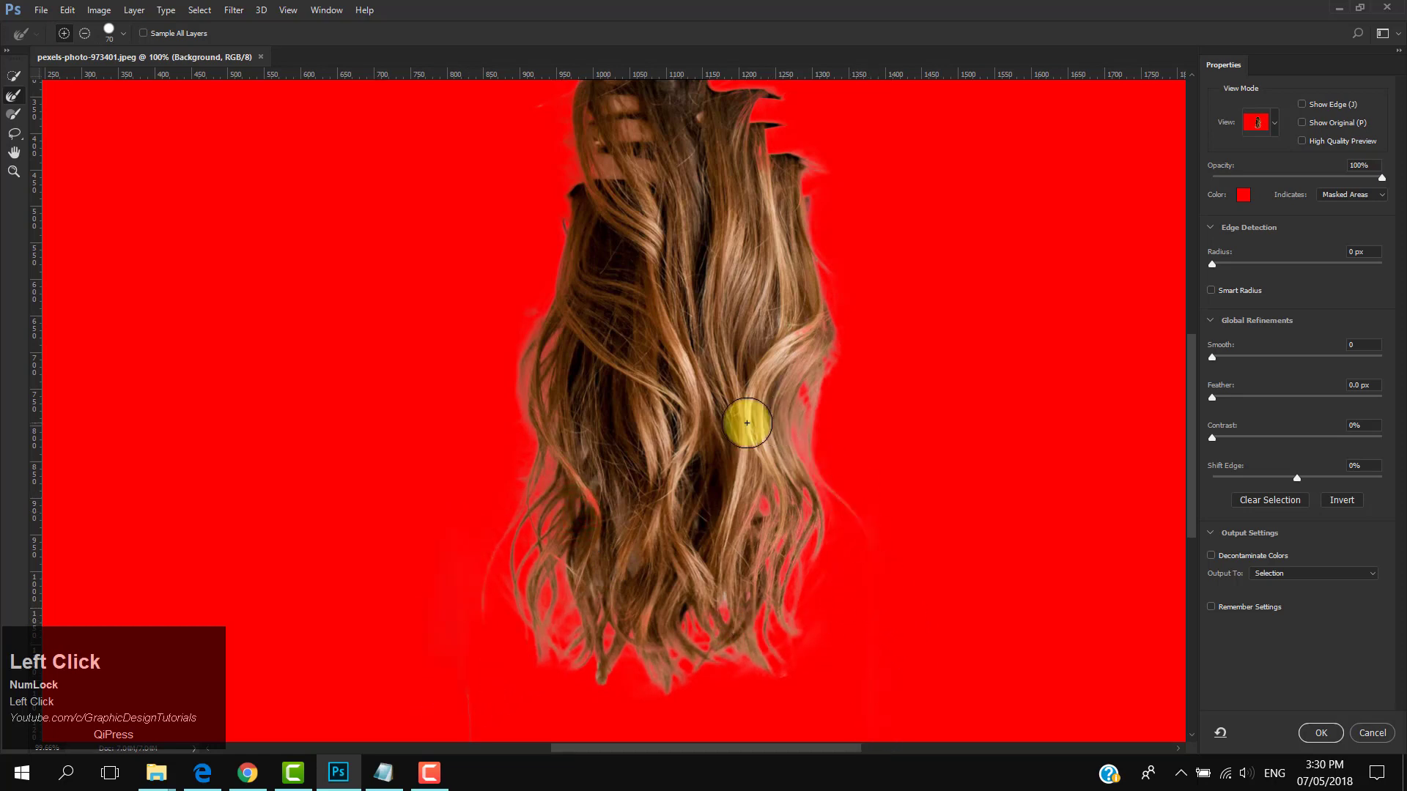
# Step: Enable Decontaminate Colors and touch up the area below the hair tips with the Refine Edge Brush
pyautogui.click(1211, 557)
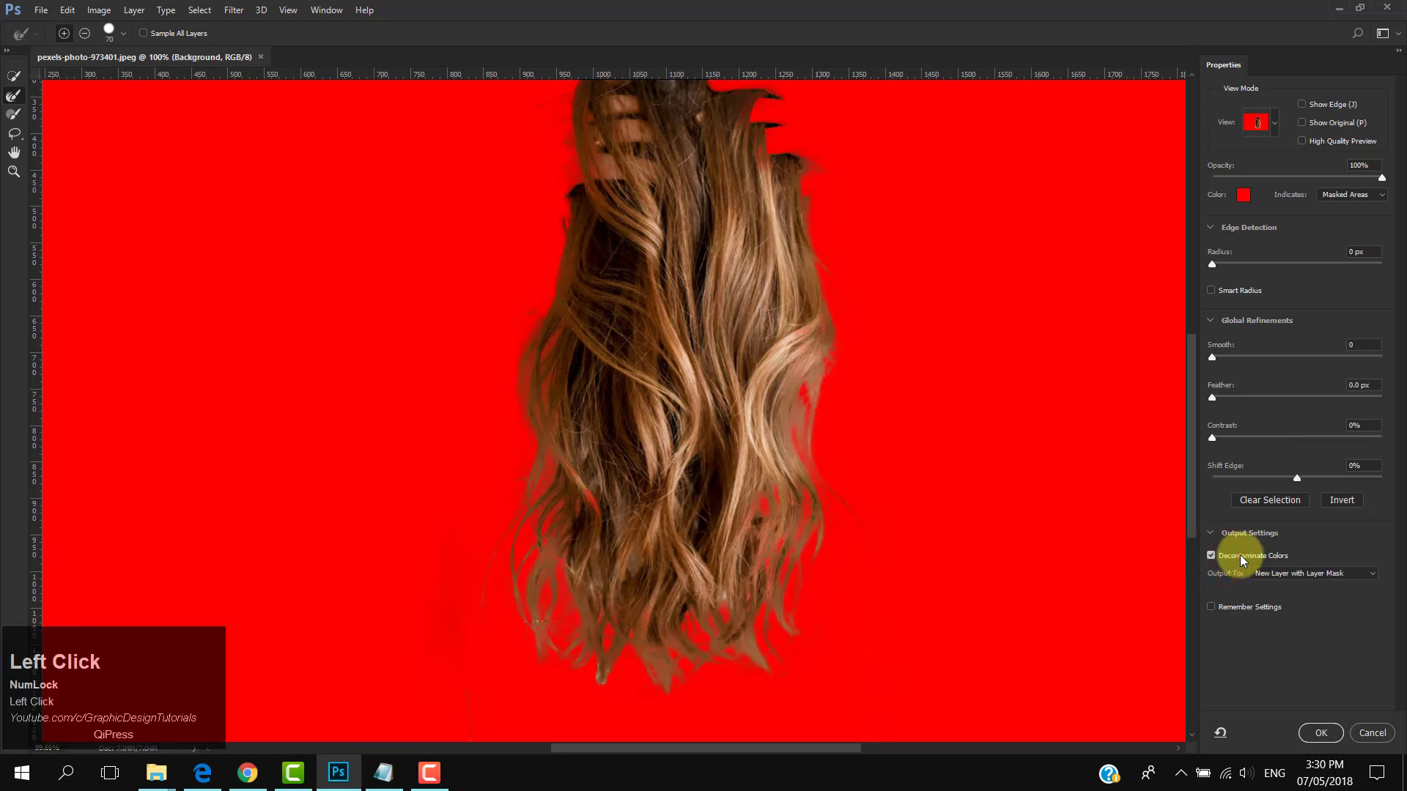
pyautogui.moveTo(767, 373)
pyautogui.mouseDown()
pyautogui.moveTo(785, 442)
pyautogui.moveTo(762, 432)
pyautogui.mouseUp()
pyautogui.scroll(-2, 844, 501)
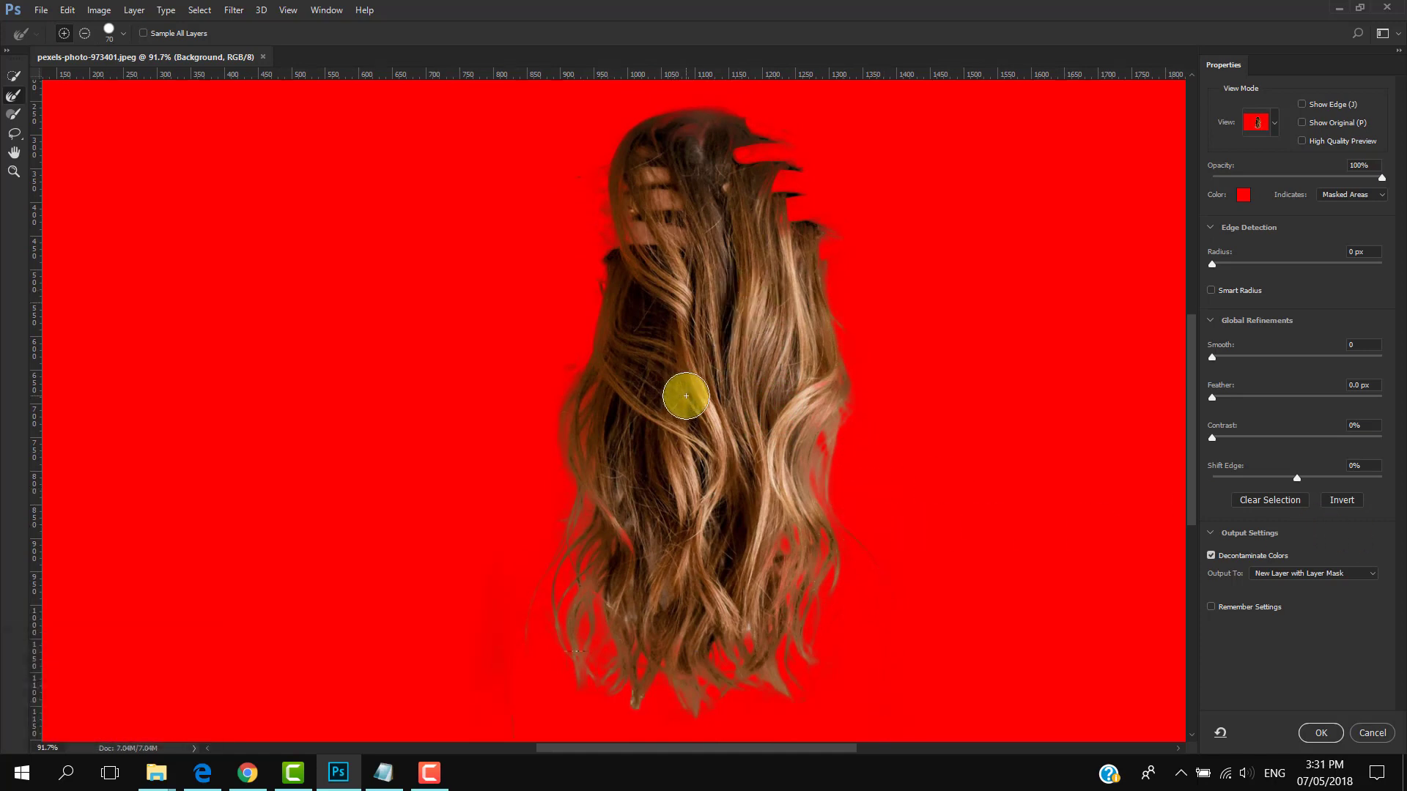
pyautogui.scroll(-5, 741, 522)
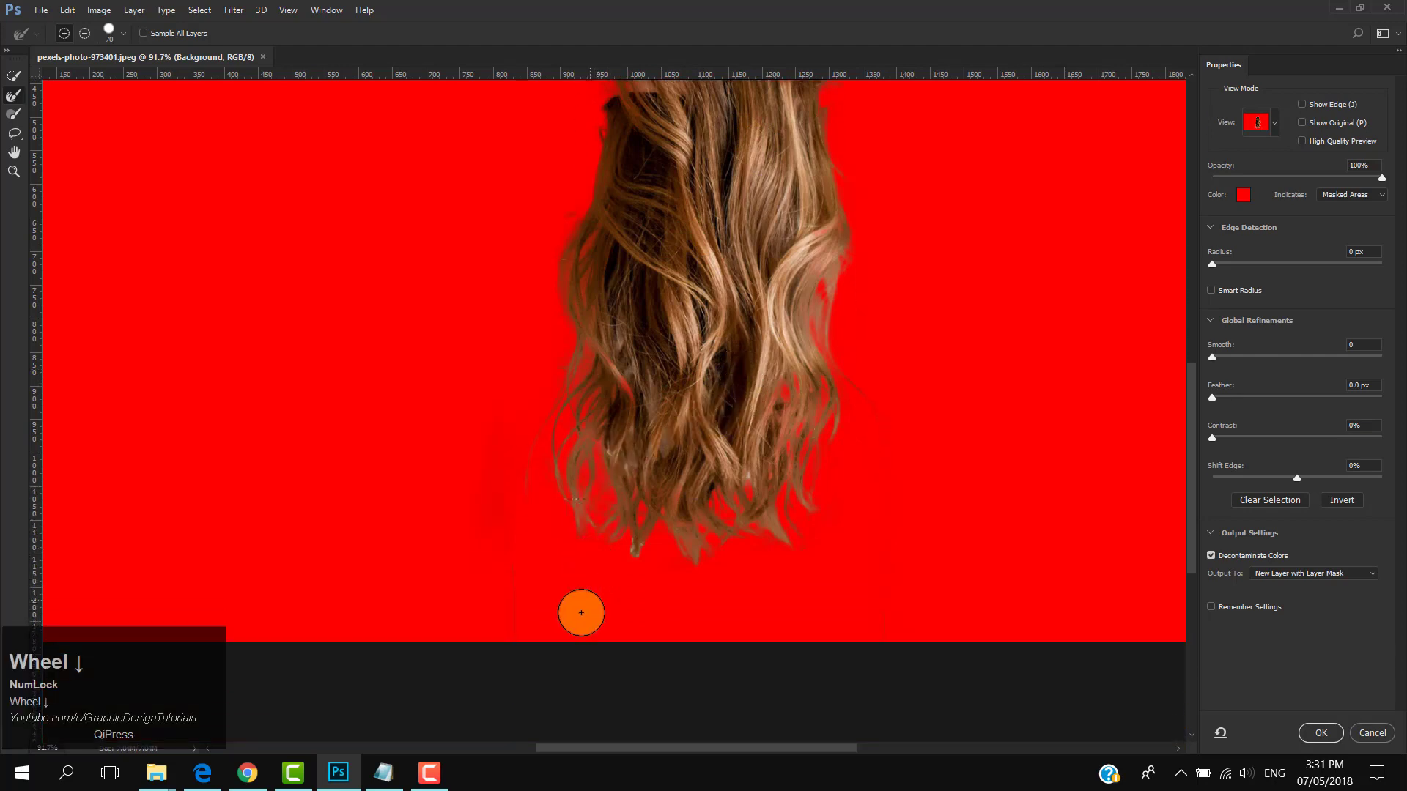
pyautogui.click(621, 644)
pyautogui.scroll(1, 831, 454)
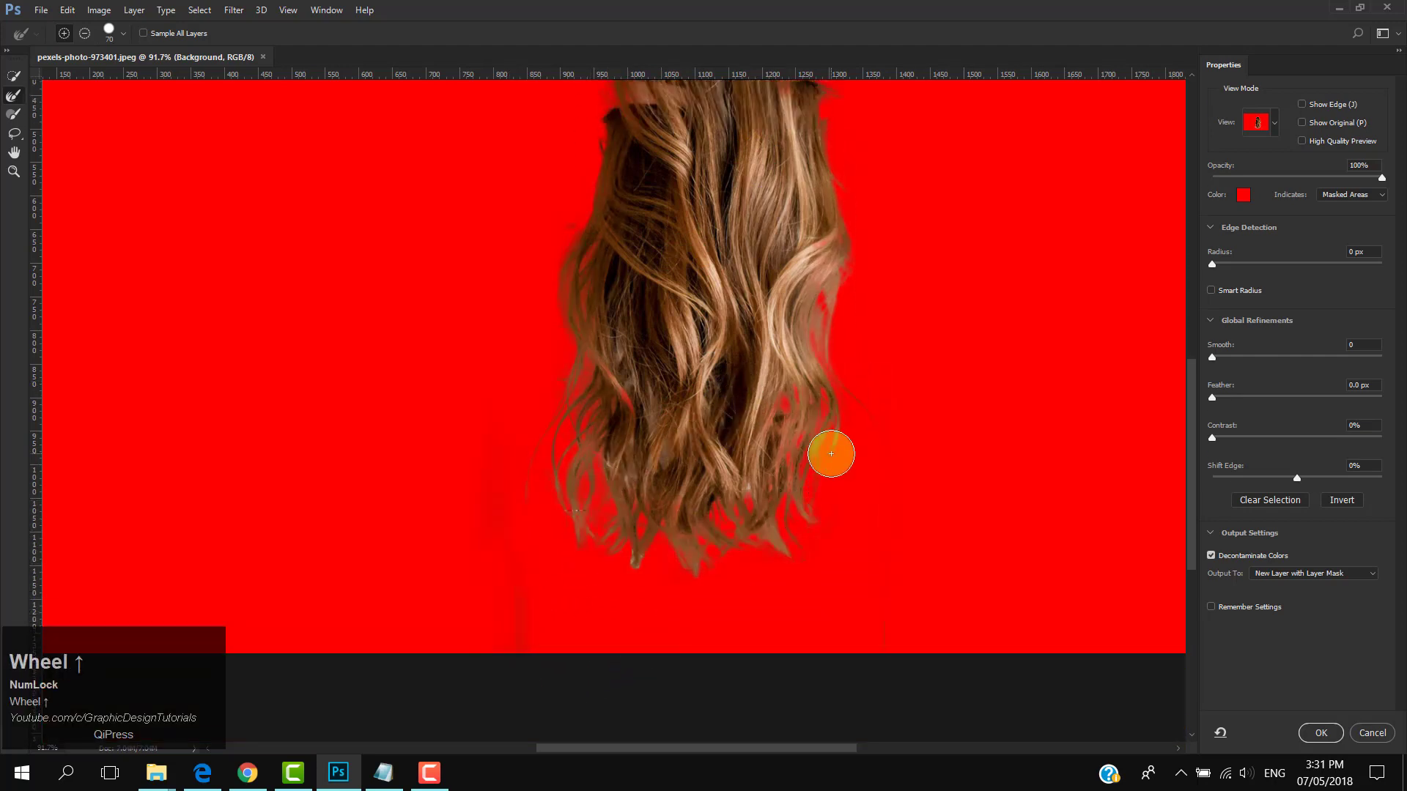
# Step: Output the refined hair selection to a new layer with layer mask and make the Background layer visible again
pyautogui.click(1296, 573)
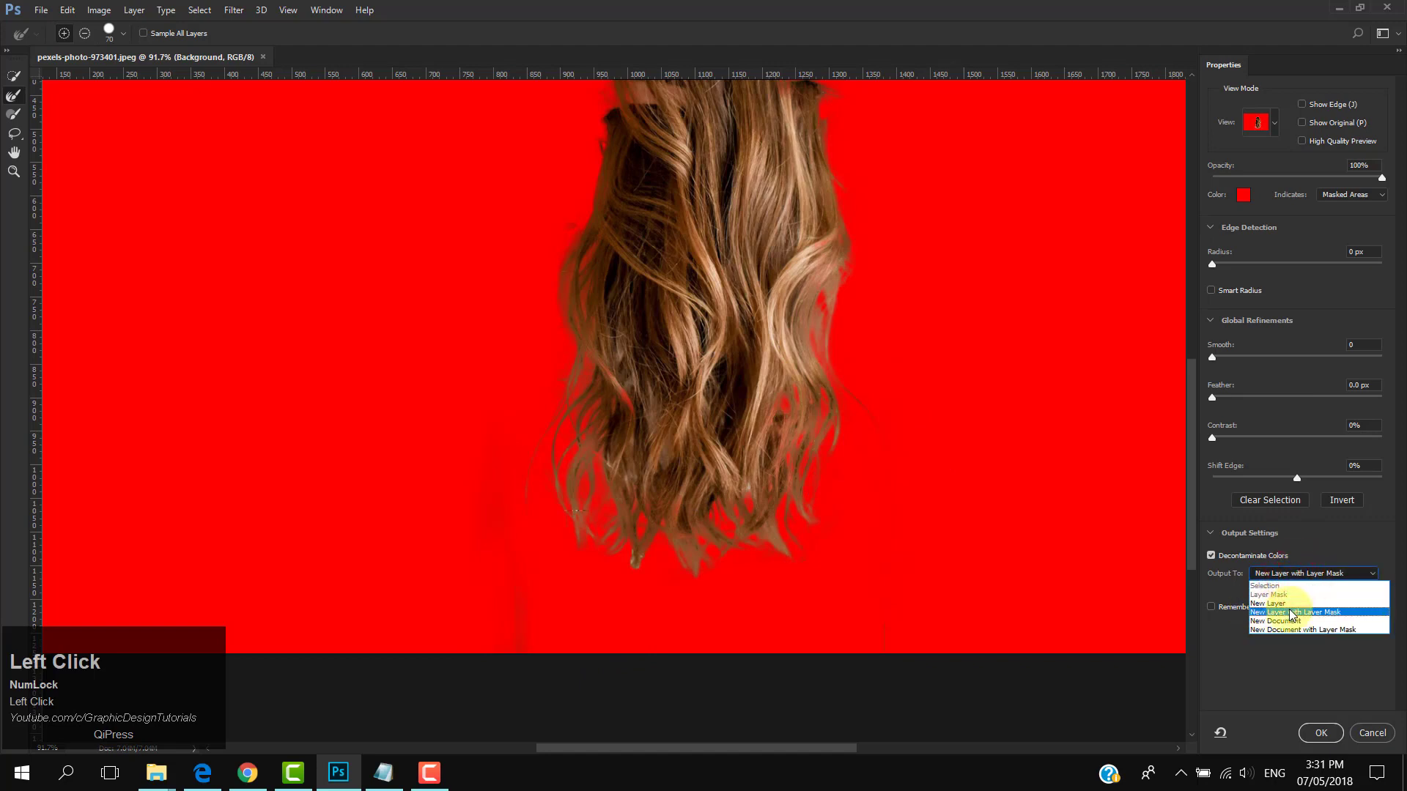
pyautogui.click(1314, 612)
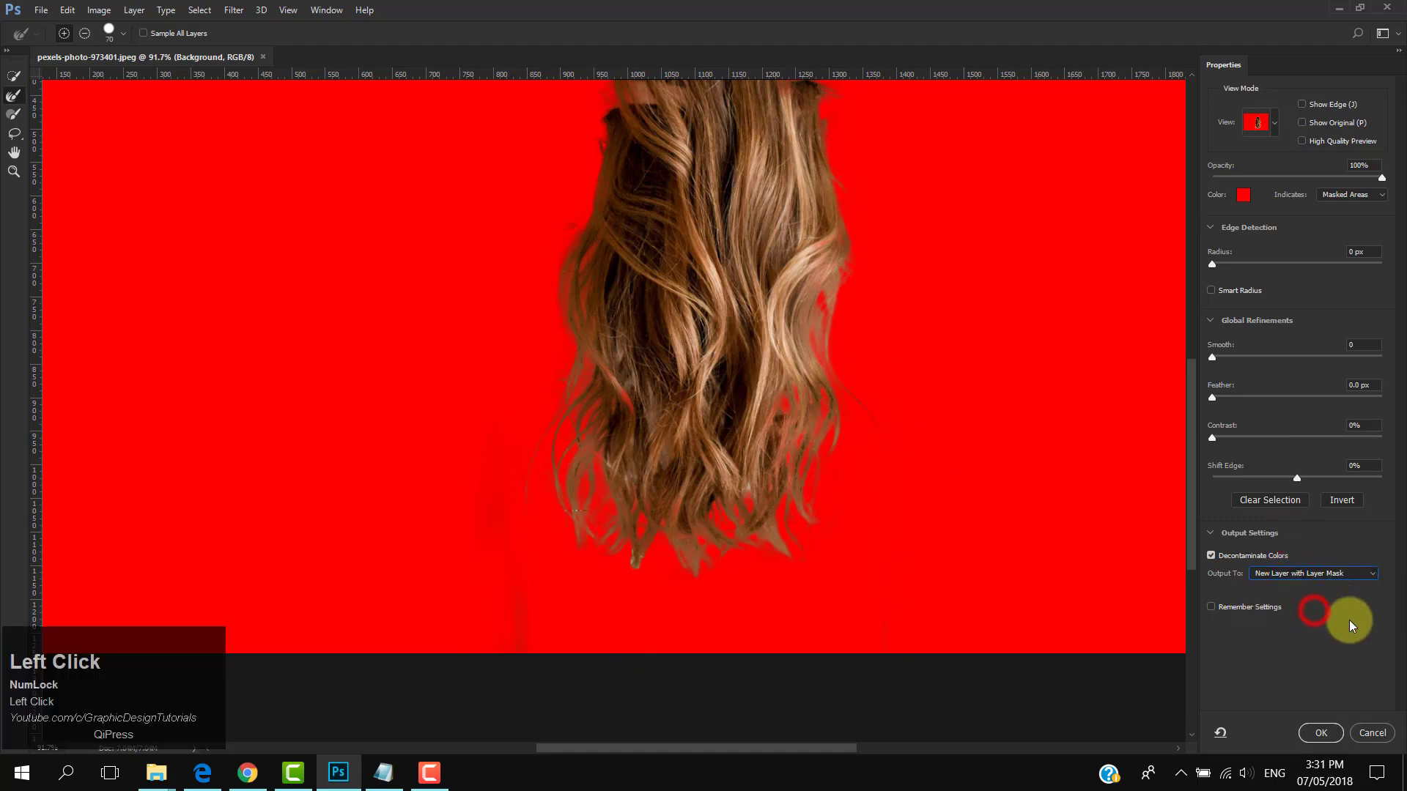
pyautogui.click(1319, 733)
pyautogui.moveTo(817, 439); pyautogui.dragTo(793, 439)
pyautogui.click(1209, 639)
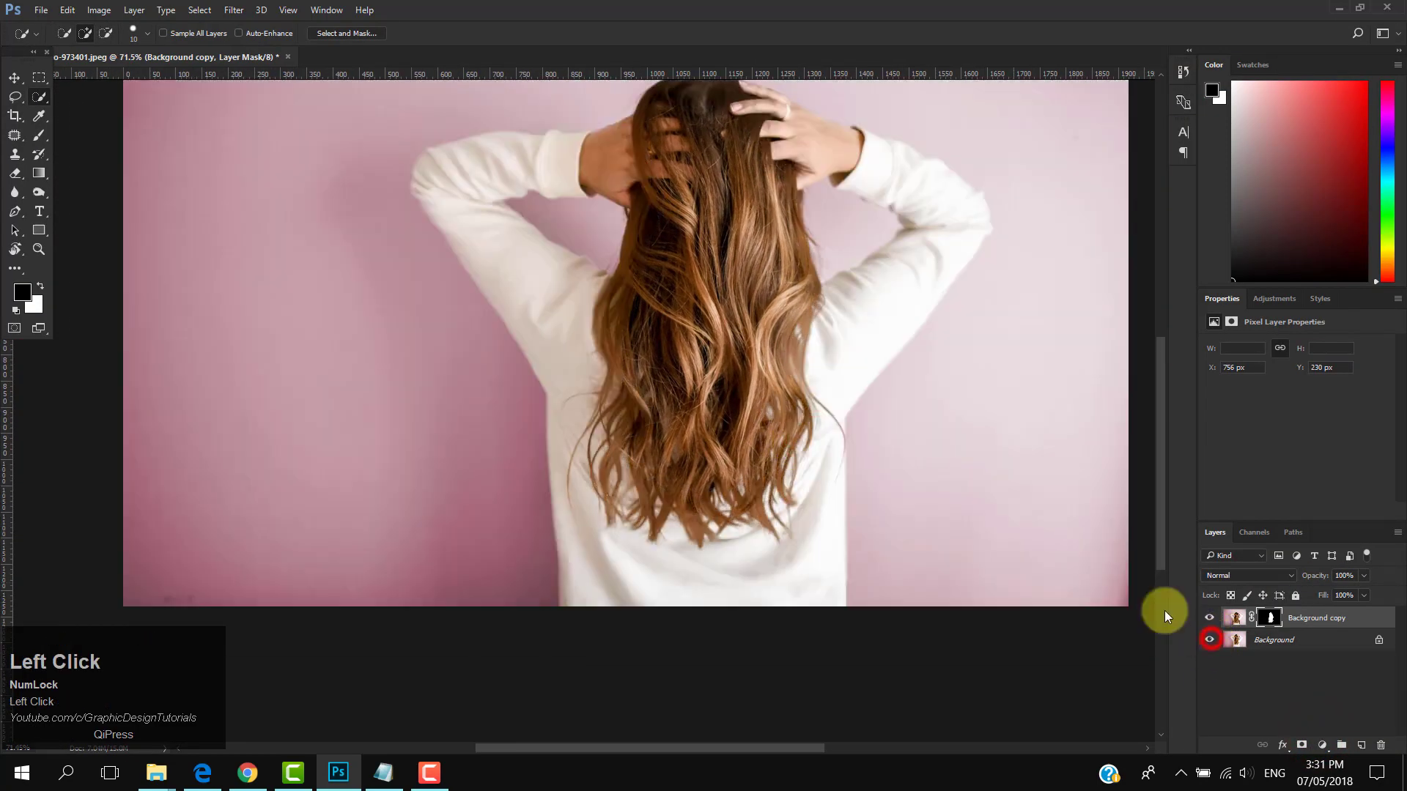
# Step: Add a Selective Color adjustment layer above the hair layer and clip it to that layer
pyautogui.keyDown('ctrl'); pyautogui.click(769, 163); pyautogui.keyUp('ctrl')
pyautogui.moveTo(773, 207); pyautogui.dragTo(770, 276)
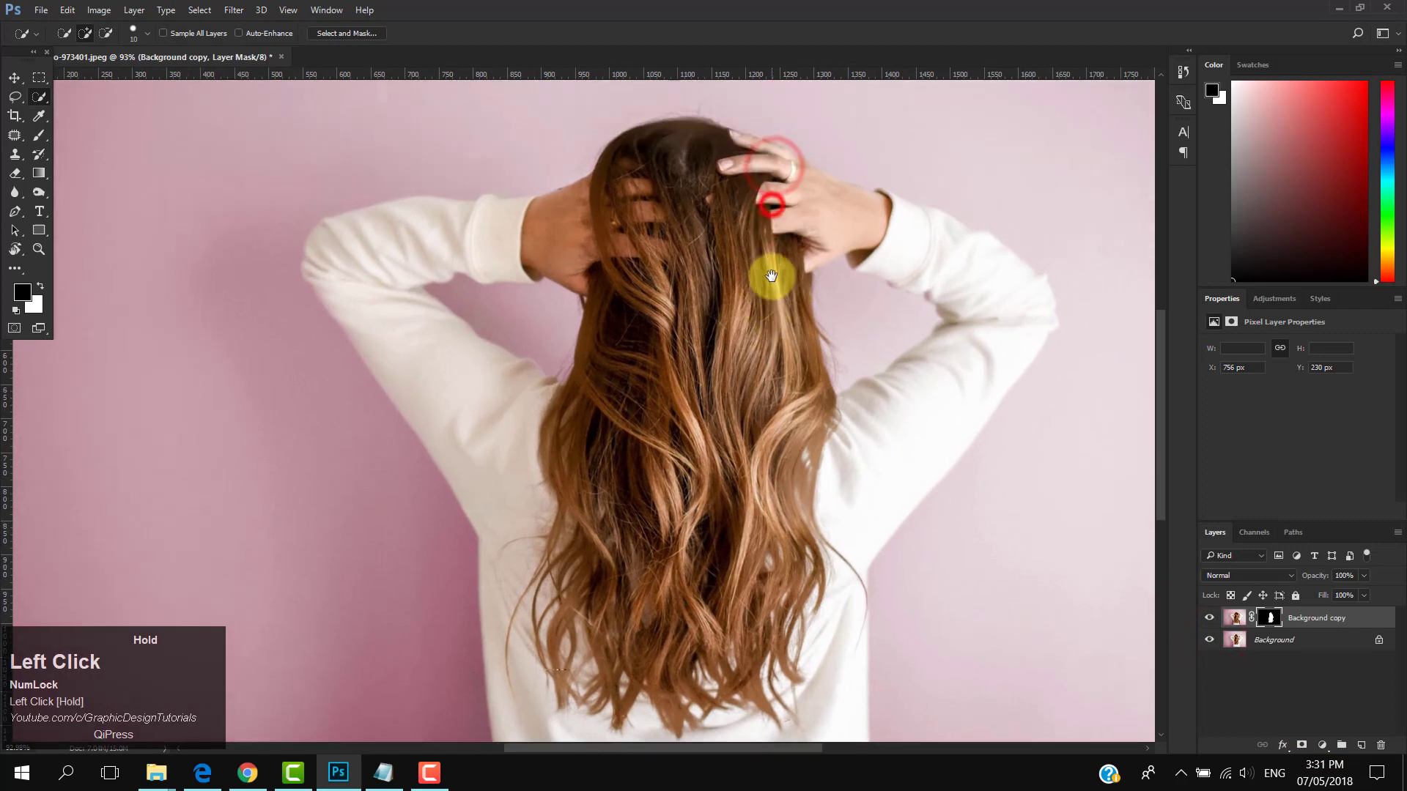
pyautogui.keyDown('ctrl'); pyautogui.click(779, 339); pyautogui.keyUp('ctrl')
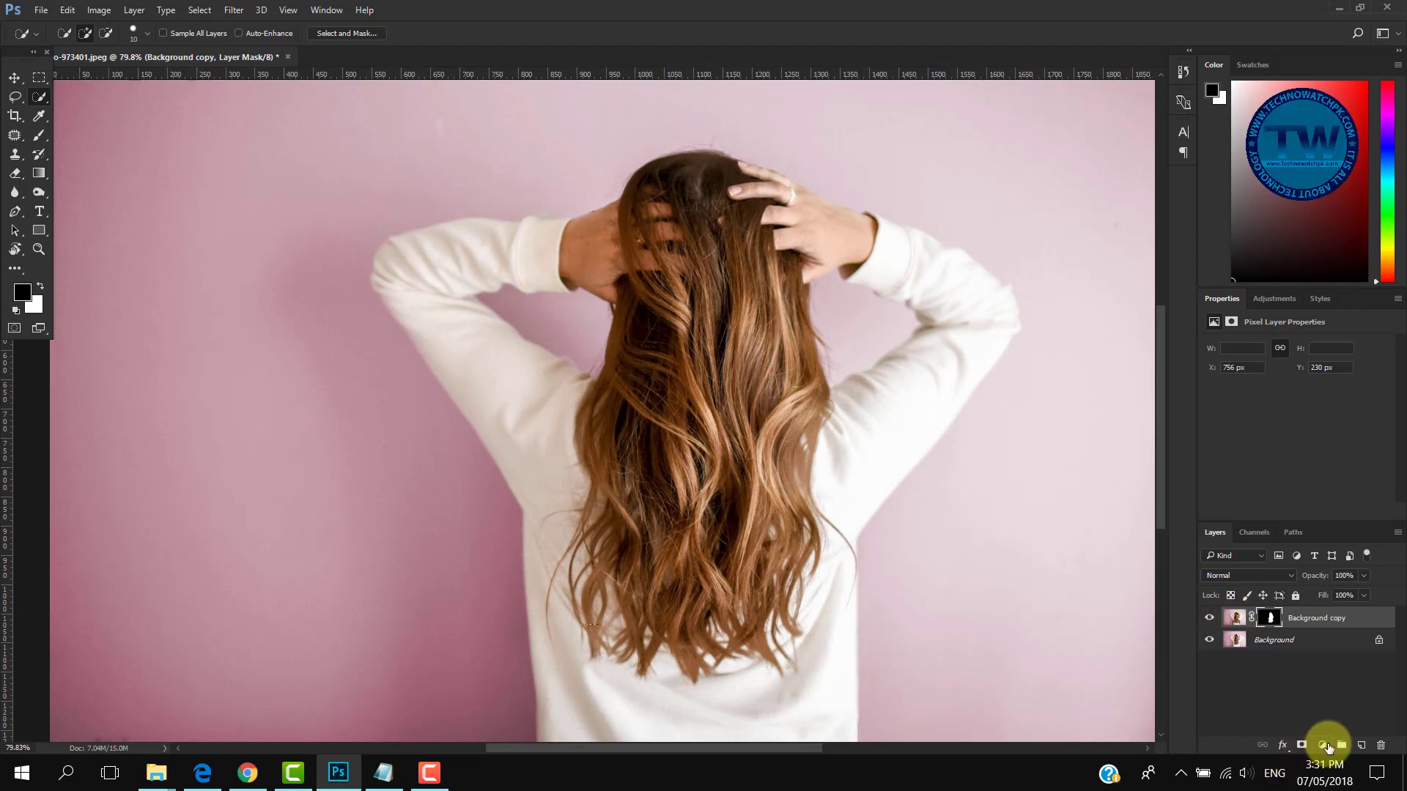
pyautogui.click(1318, 746)
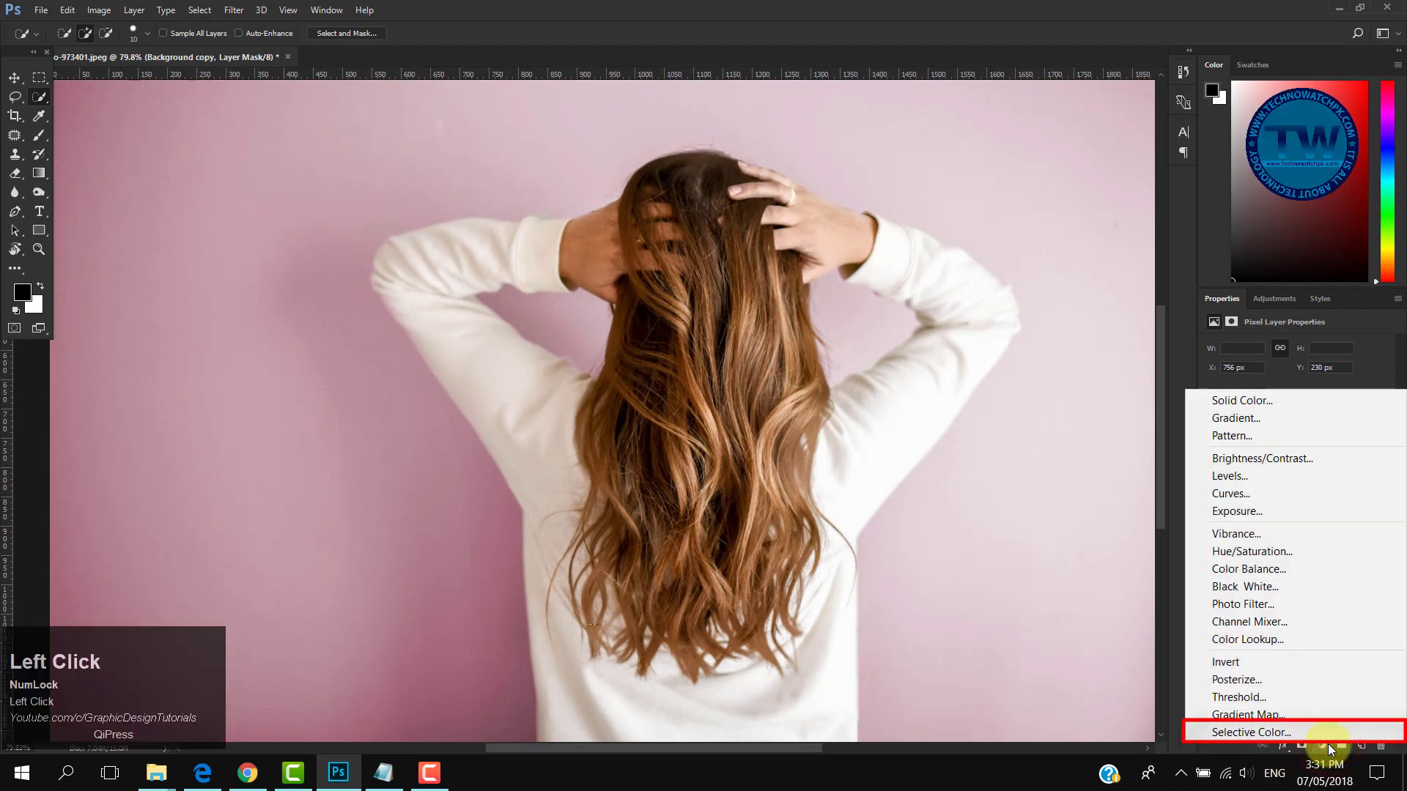
pyautogui.click(1293, 732)
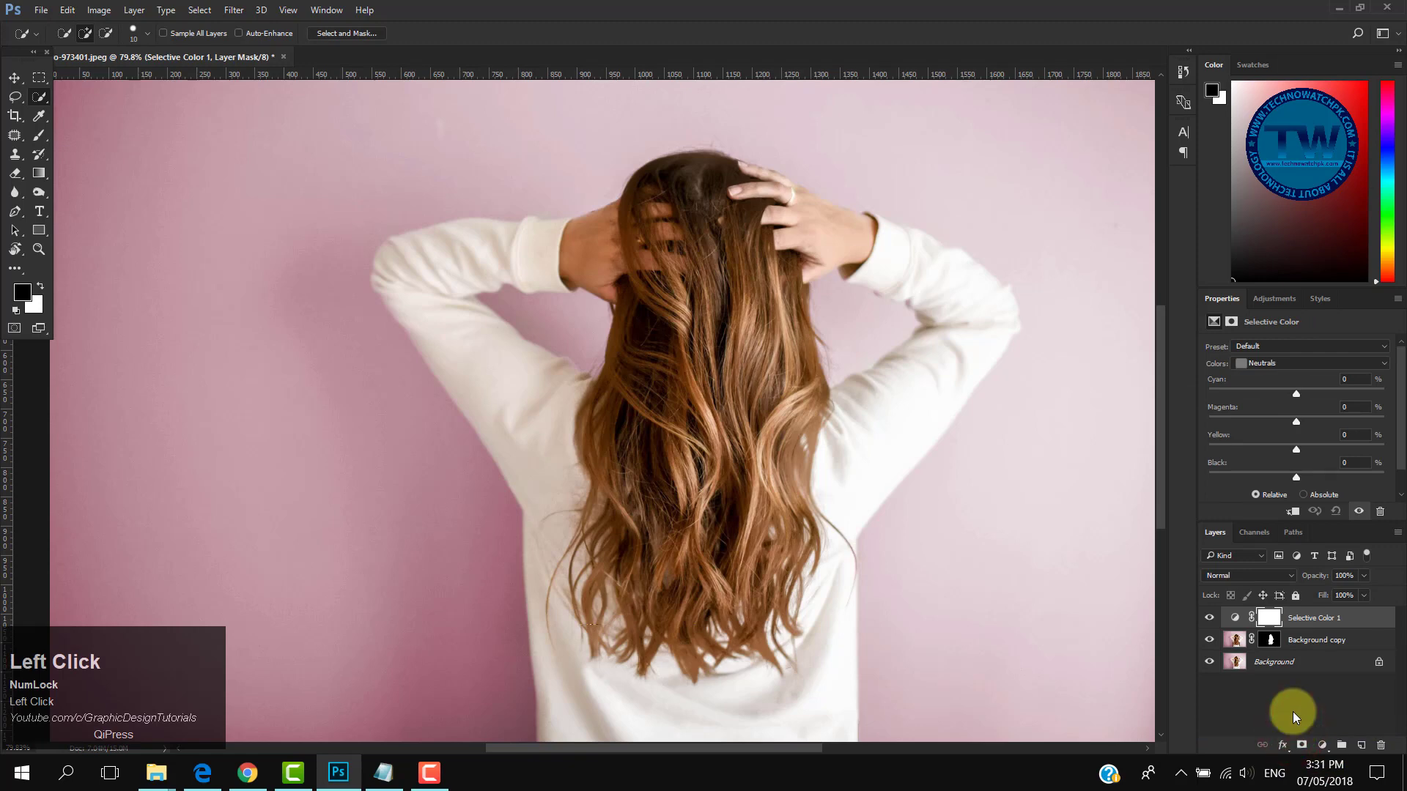
pyautogui.click(1293, 513)
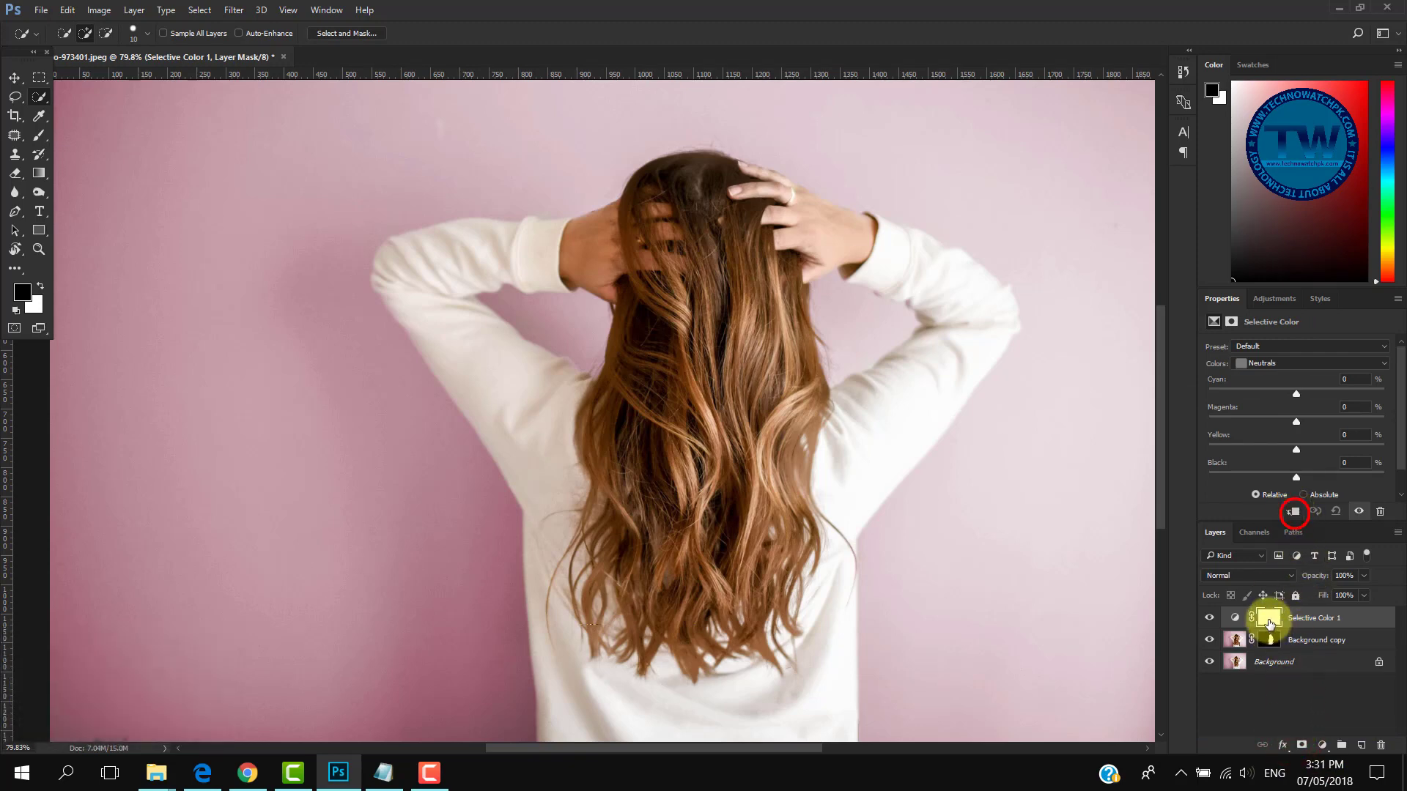
pyautogui.click(1294, 513)
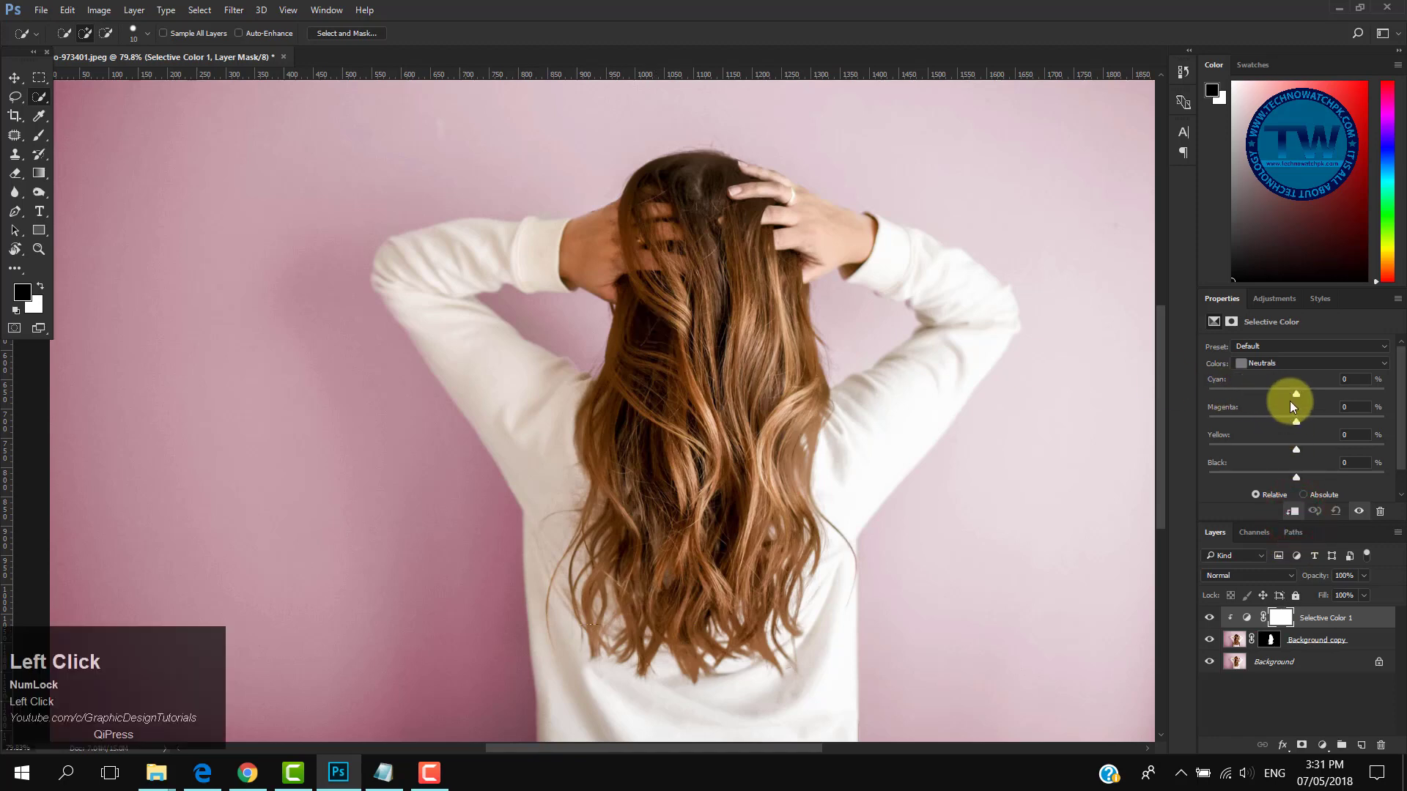
# Step: Set Cyan to -72% and Black to +23% for the Neutrals in the Selective Color adjustment
pyautogui.moveTo(1271, 401); pyautogui.dragTo(1242, 404)
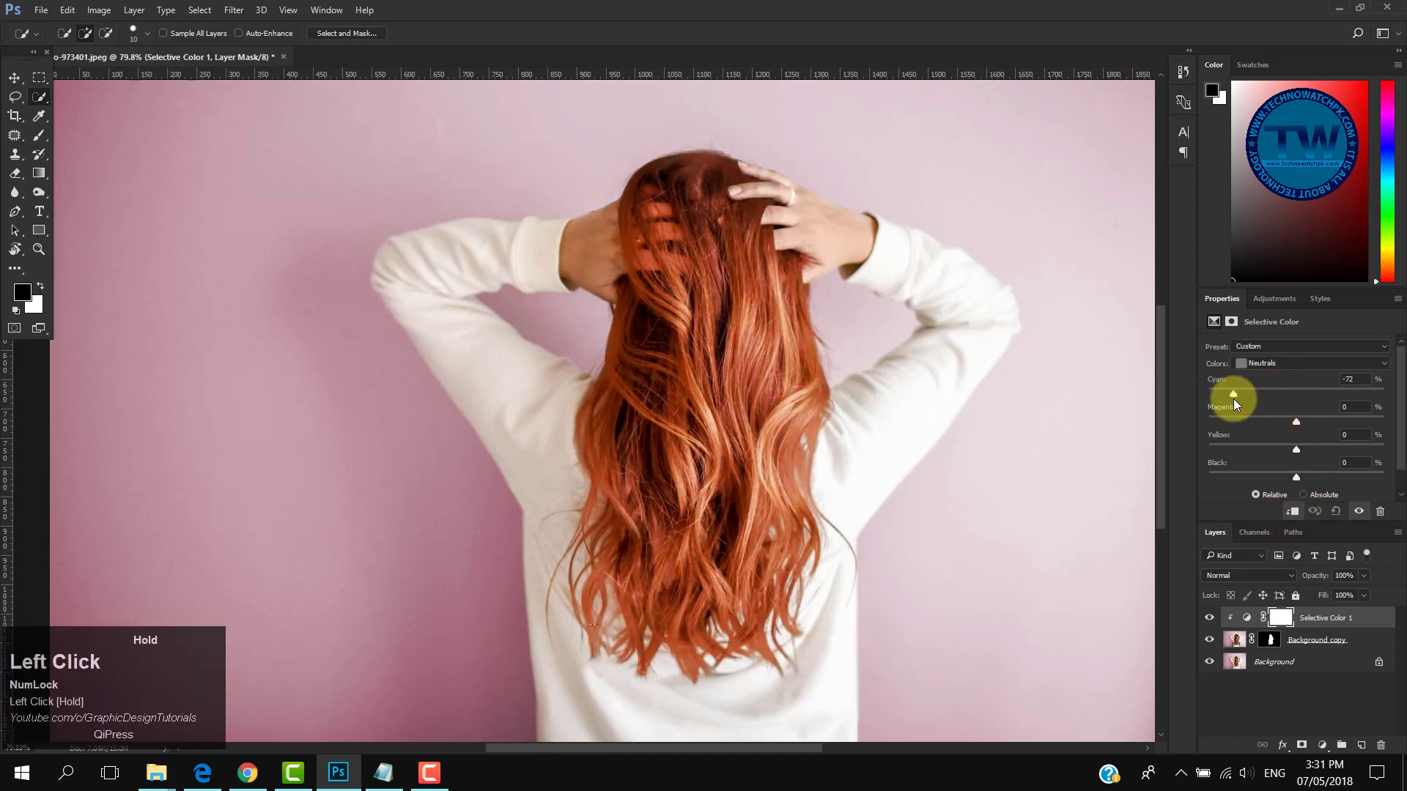
pyautogui.click(1296, 478)
pyautogui.moveTo(1288, 481); pyautogui.dragTo(1317, 476)
# Step: Target the hair layer's mask and set up a soft round Brush with 30 px size, 0% hardness, 91% opacity and 83% flow
pyautogui.hotkey('ctrl', 'space')
pyautogui.moveTo(598, 424); pyautogui.dragTo(578, 279)
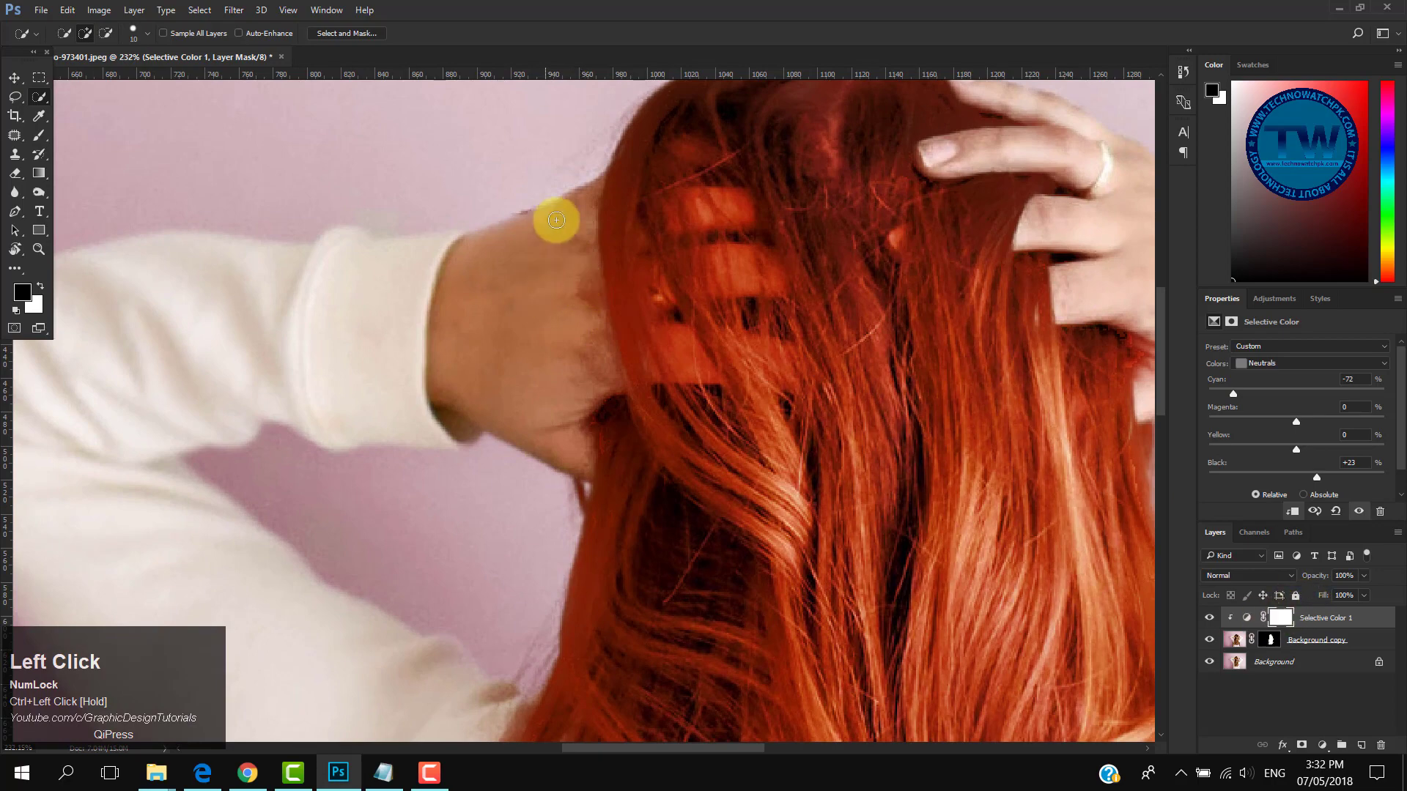
pyautogui.moveTo(960, 327); pyautogui.dragTo(845, 411)
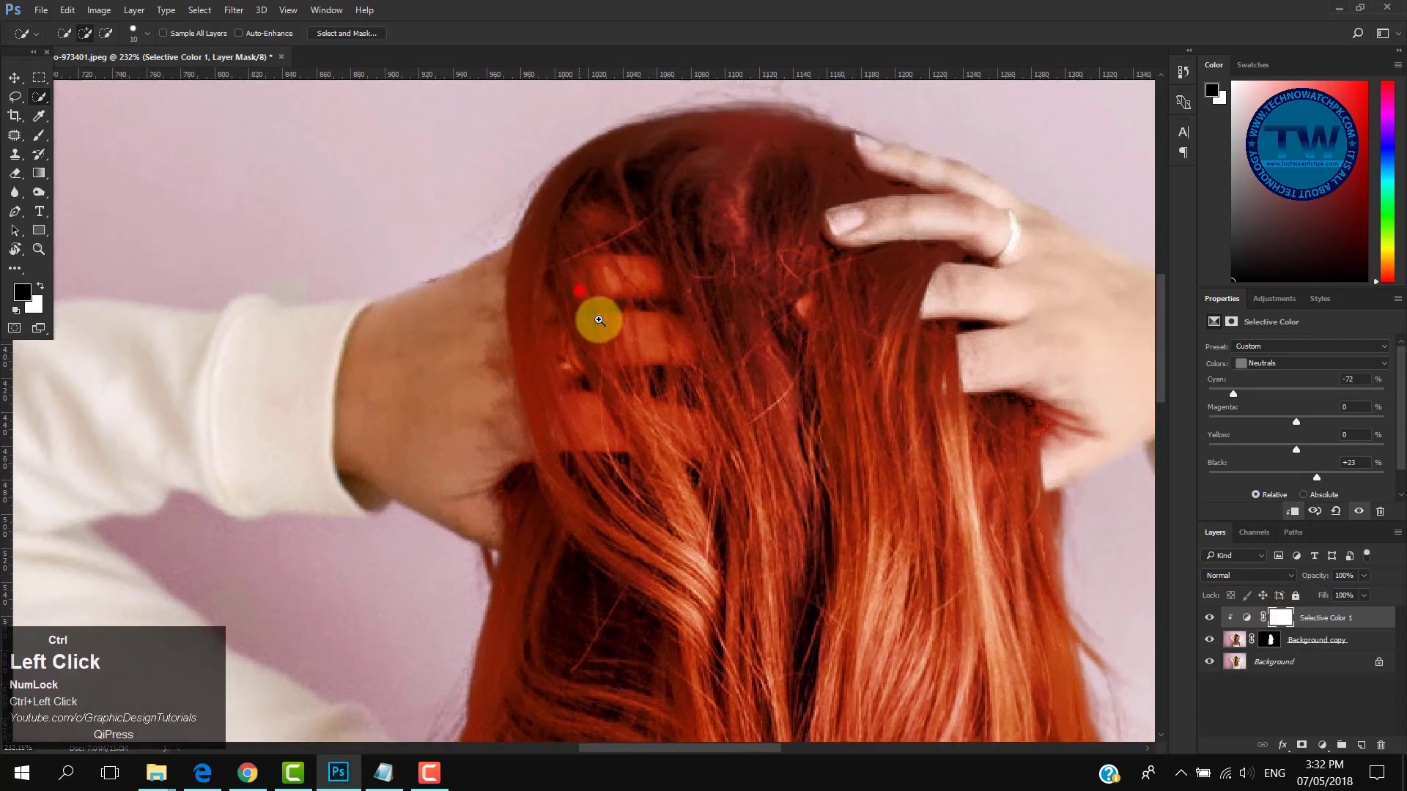
pyautogui.moveTo(598, 321); pyautogui.dragTo(605, 323)
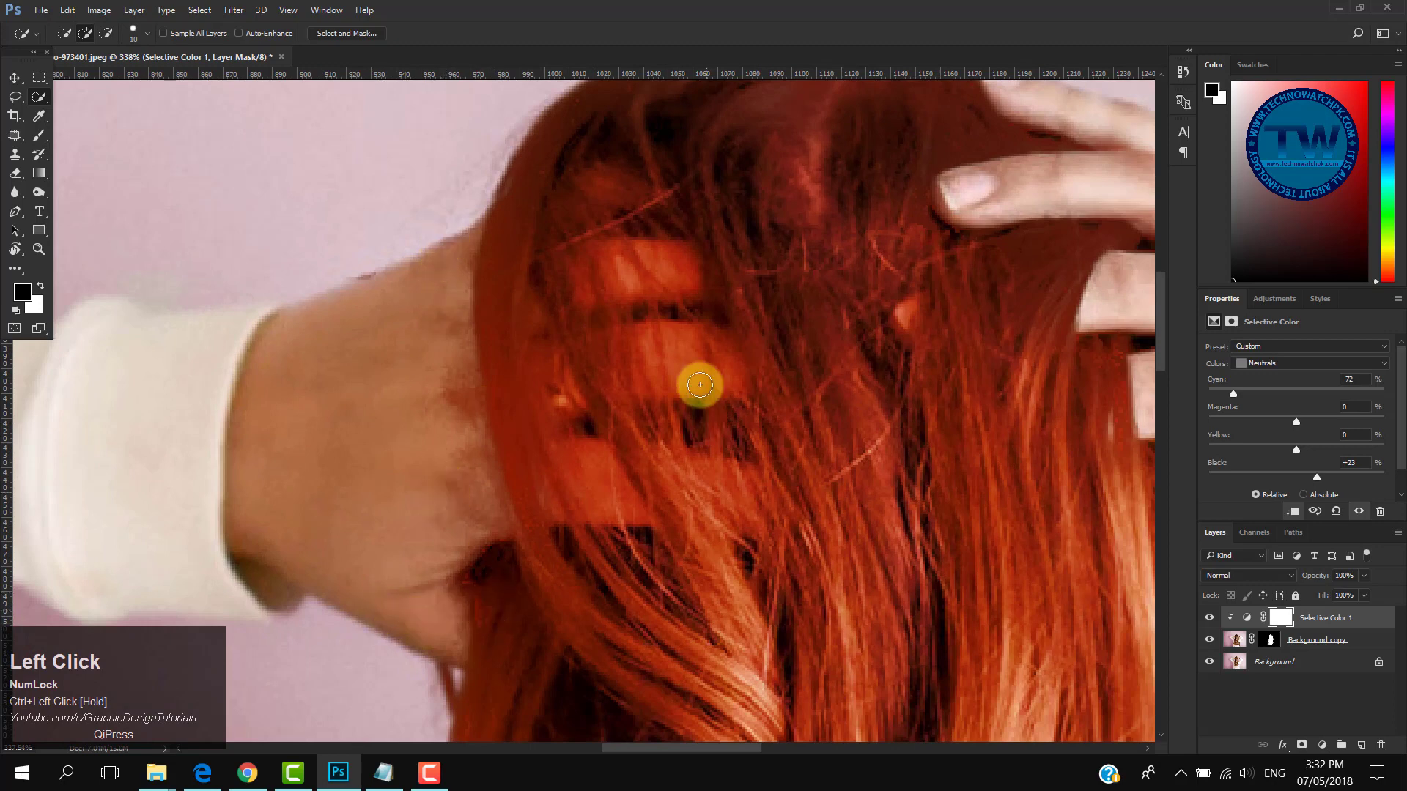
pyautogui.click(1270, 639)
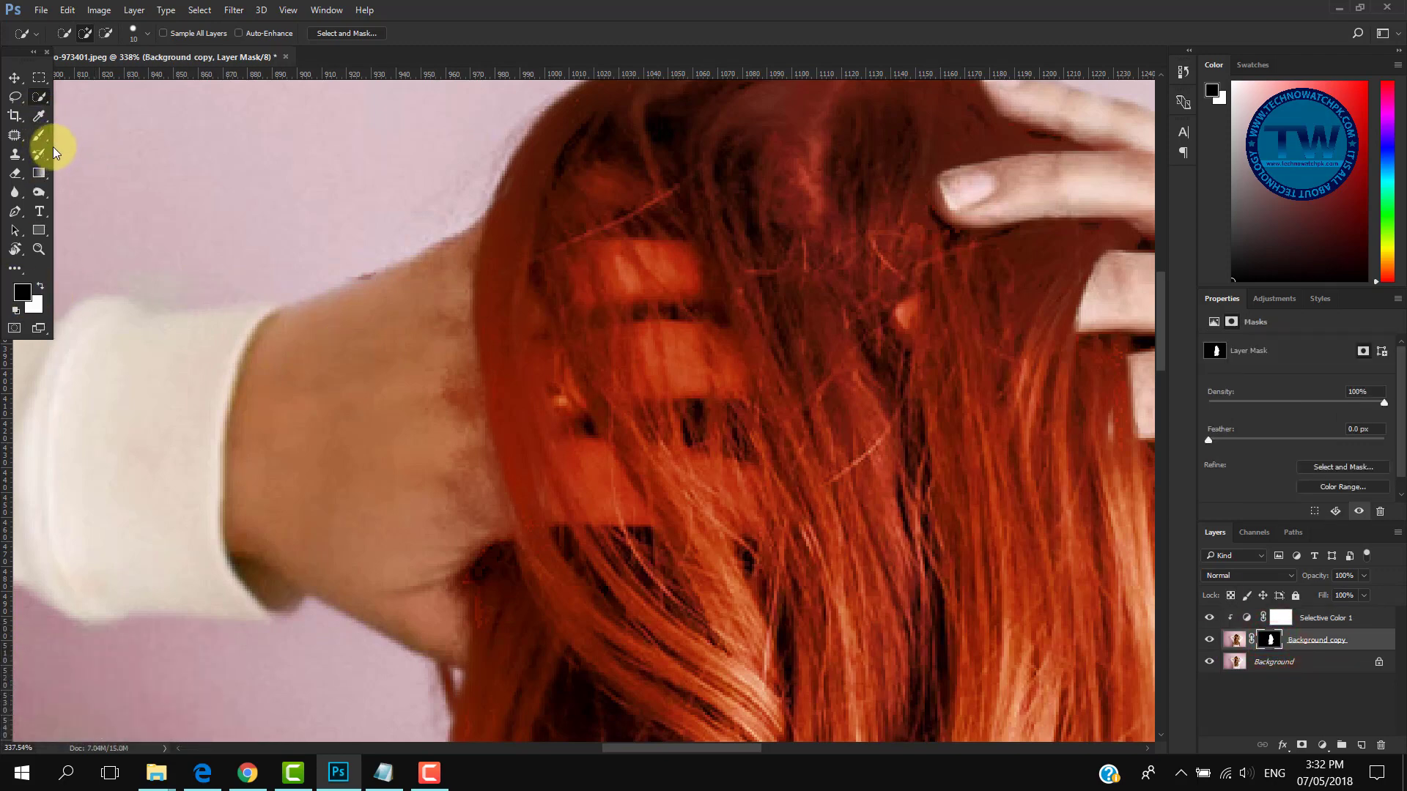
pyautogui.moveTo(39, 135); pyautogui.dragTo(93, 140)
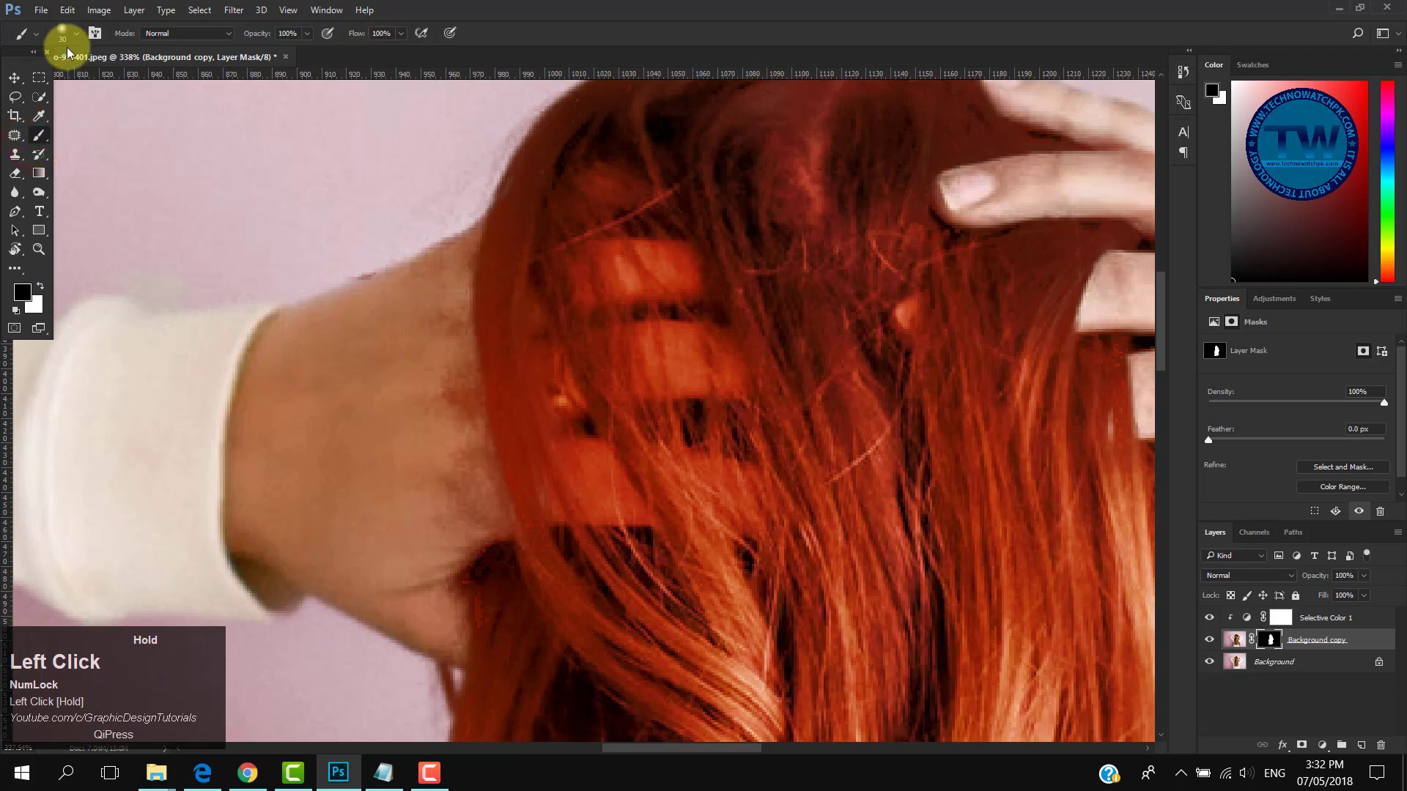
pyautogui.click(75, 38)
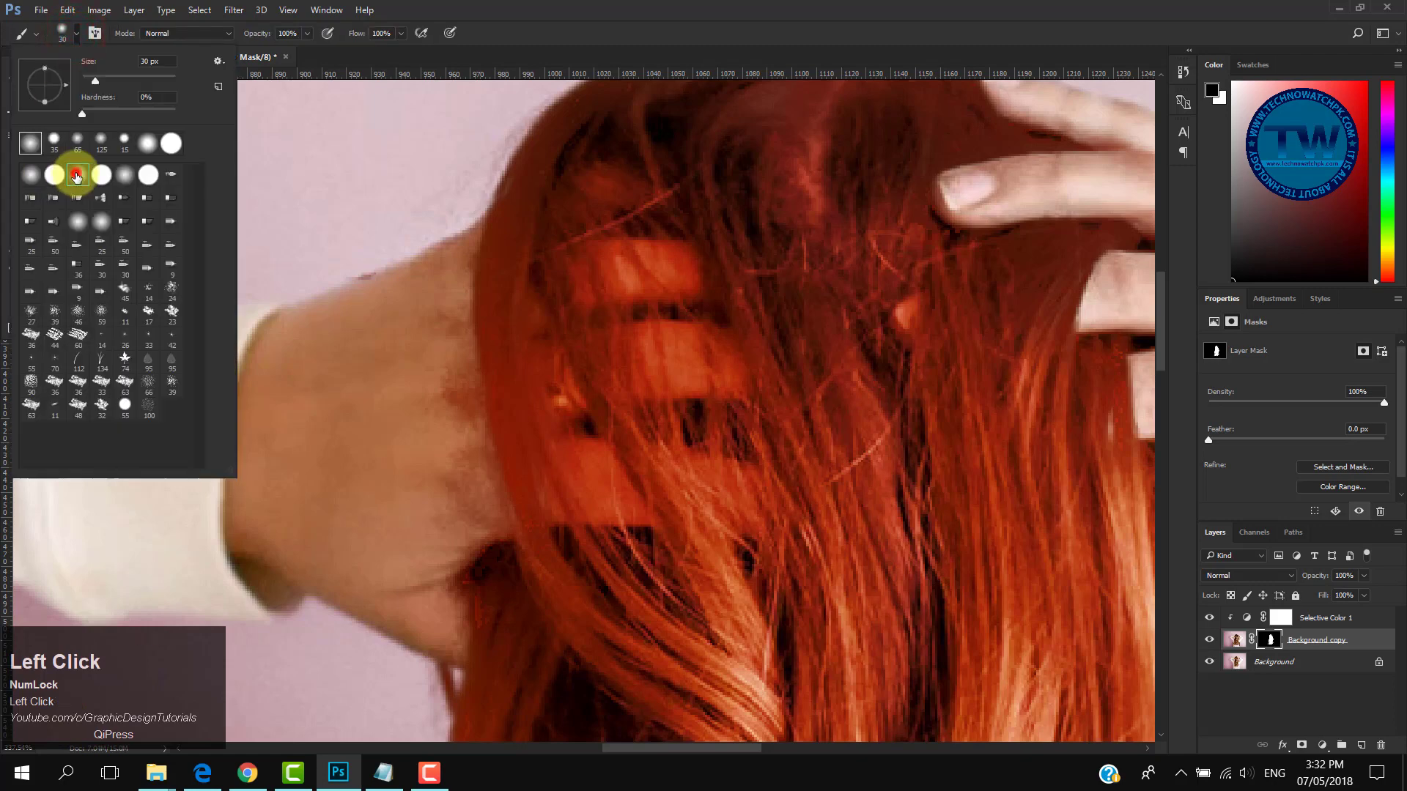
pyautogui.click(77, 174)
pyautogui.click(84, 114)
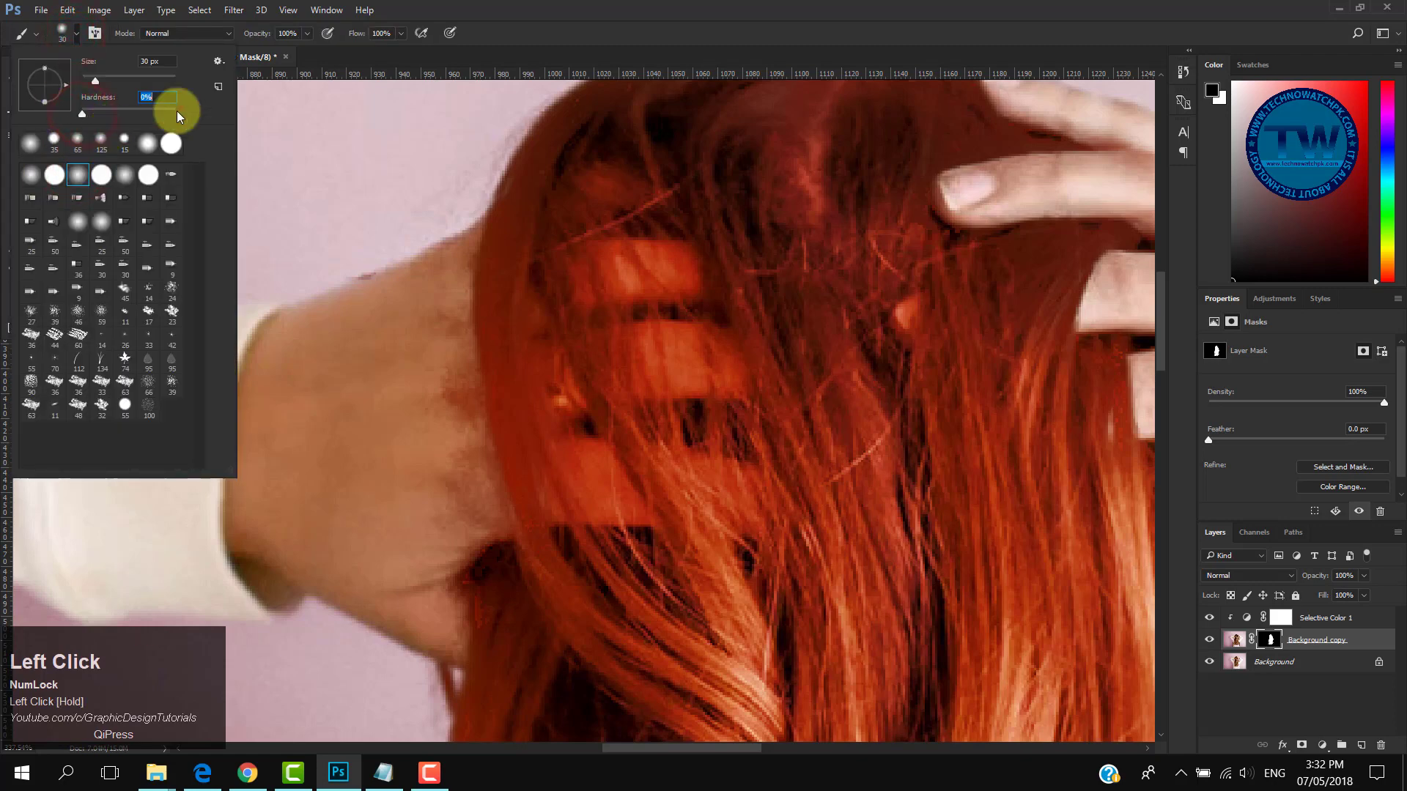
pyautogui.click(589, 35)
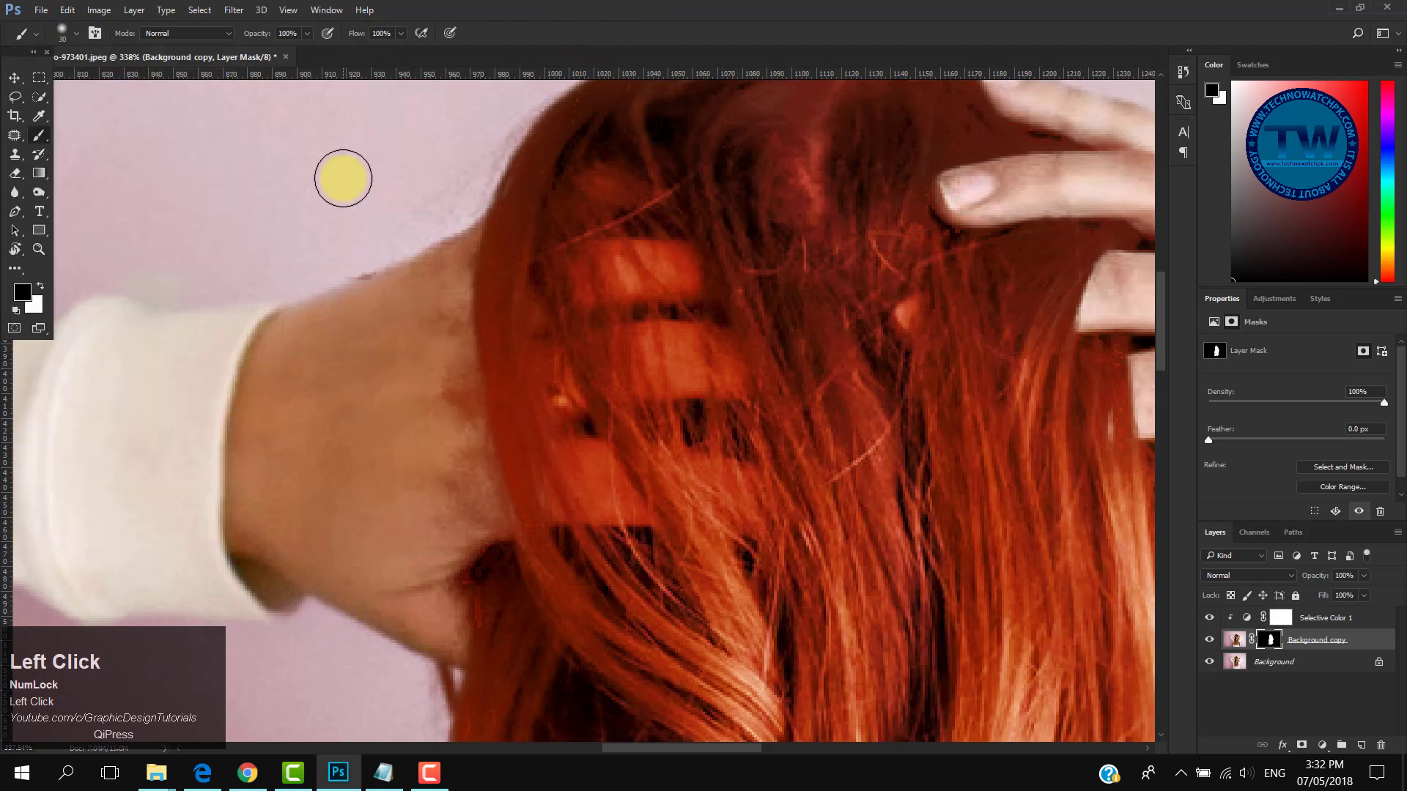
pyautogui.moveTo(262, 38); pyautogui.dragTo(354, 37)
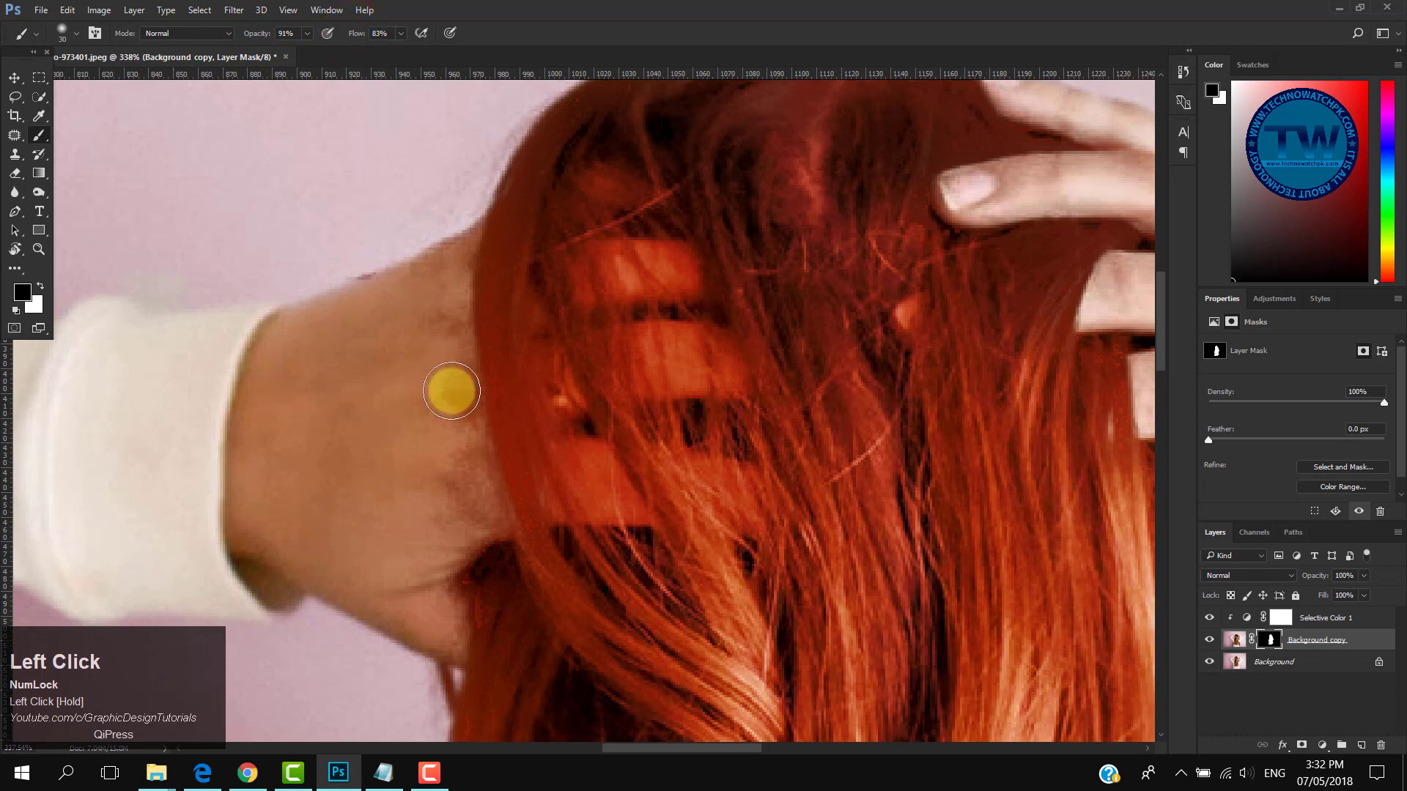
# Step: Lower the brush opacity to 84% and paint black on the hair mask over the two tinted fingers above the lowest finger of the left hand
pyautogui.moveTo(449, 390)
pyautogui.mouseDown()
pyautogui.moveTo(414, 353)
pyautogui.moveTo(422, 324)
pyautogui.moveTo(432, 368)
pyautogui.moveTo(435, 325)
pyautogui.moveTo(443, 449)
pyautogui.mouseUp()
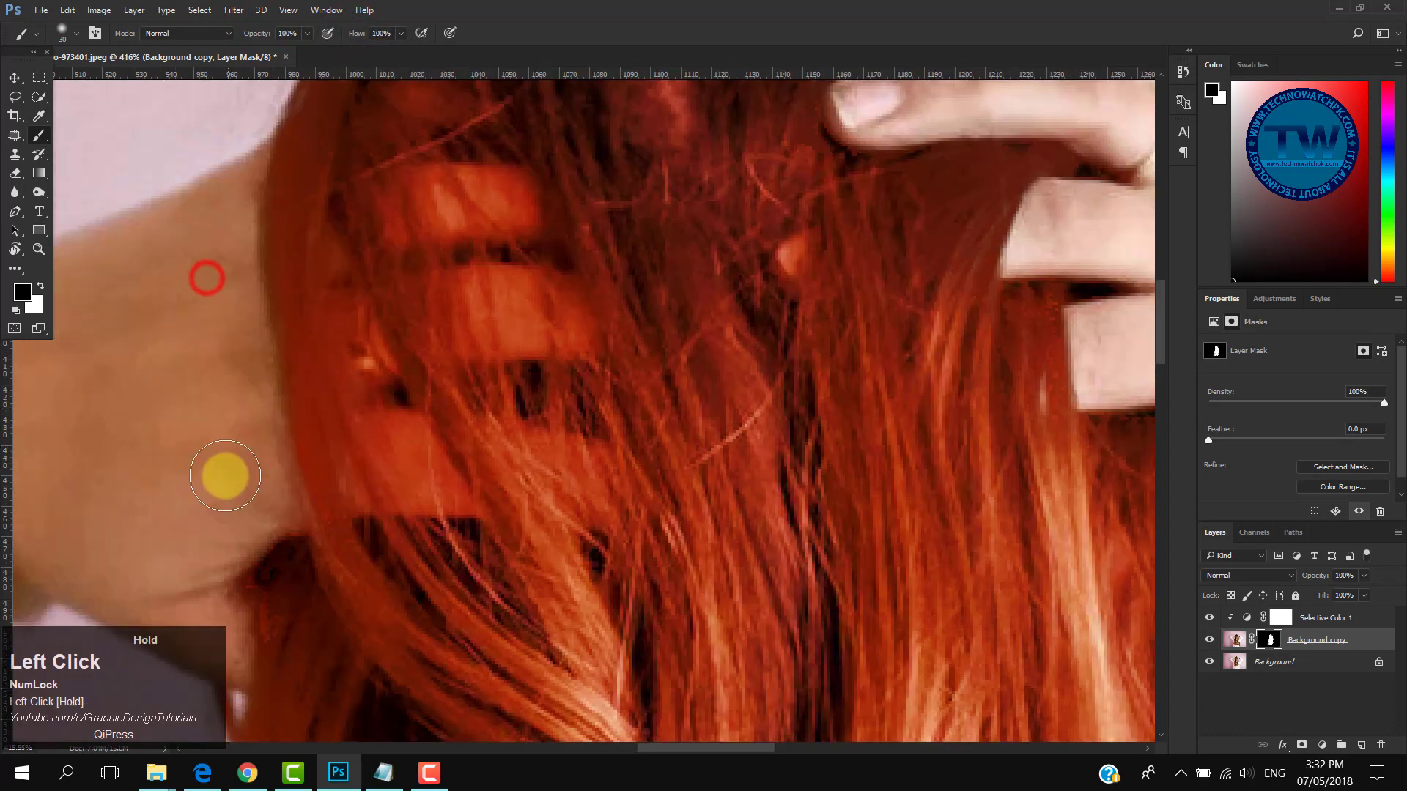
pyautogui.moveTo(223, 474)
pyautogui.mouseDown()
pyautogui.moveTo(134, 477)
pyautogui.moveTo(375, 435)
pyautogui.mouseUp()
pyautogui.moveTo(274, 505)
pyautogui.mouseDown()
pyautogui.moveTo(231, 502)
pyautogui.moveTo(210, 529)
pyautogui.moveTo(259, 373)
pyautogui.moveTo(187, 426)
pyautogui.moveTo(192, 449)
pyautogui.mouseUp()
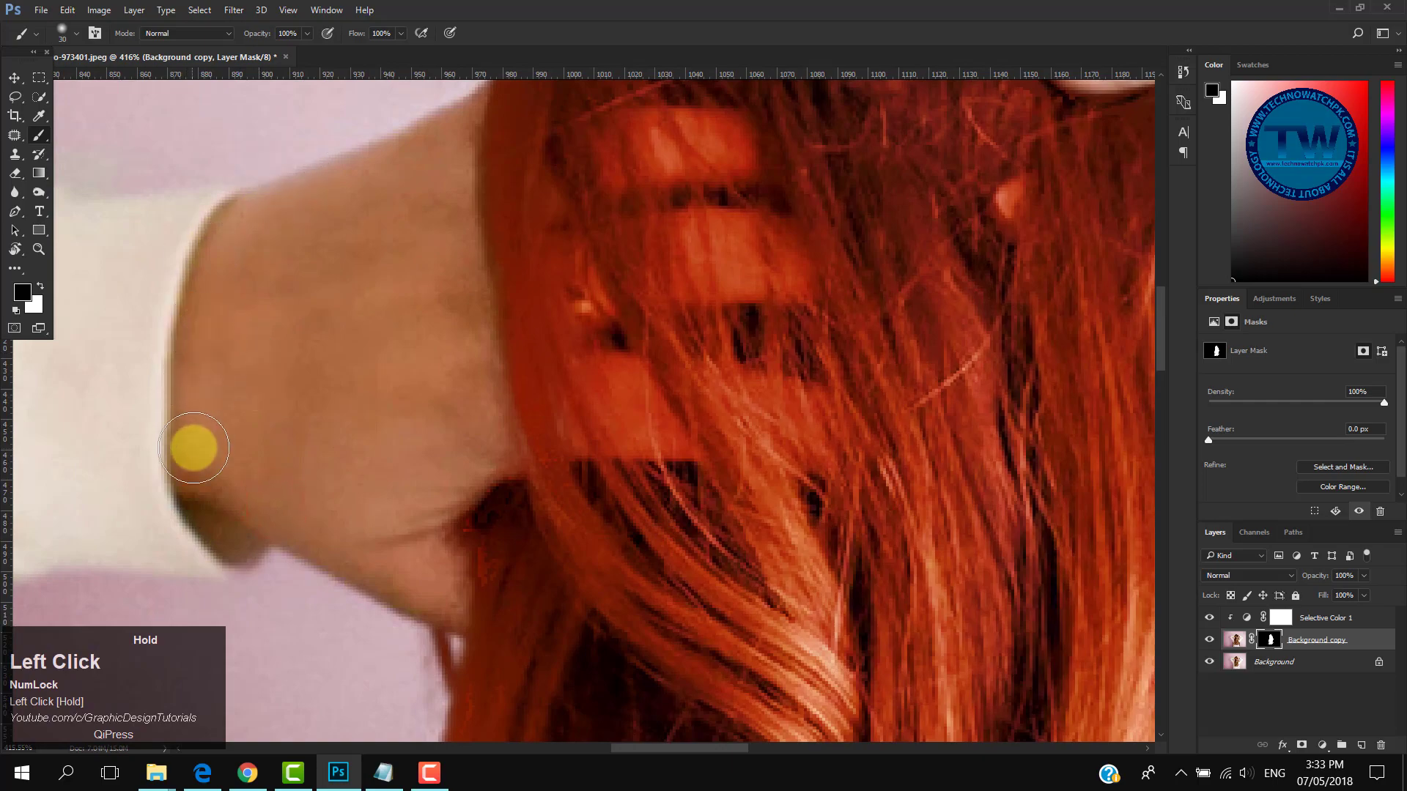
pyautogui.moveTo(296, 320)
pyautogui.mouseDown()
pyautogui.moveTo(233, 525)
pyautogui.moveTo(239, 512)
pyautogui.mouseUp()
pyautogui.moveTo(572, 321)
pyautogui.mouseDown()
pyautogui.moveTo(601, 384)
pyautogui.moveTo(540, 354)
pyautogui.moveTo(588, 436)
pyautogui.mouseUp()
pyautogui.moveTo(486, 395); pyautogui.dragTo(533, 382)
pyautogui.moveTo(357, 33); pyautogui.dragTo(258, 36)
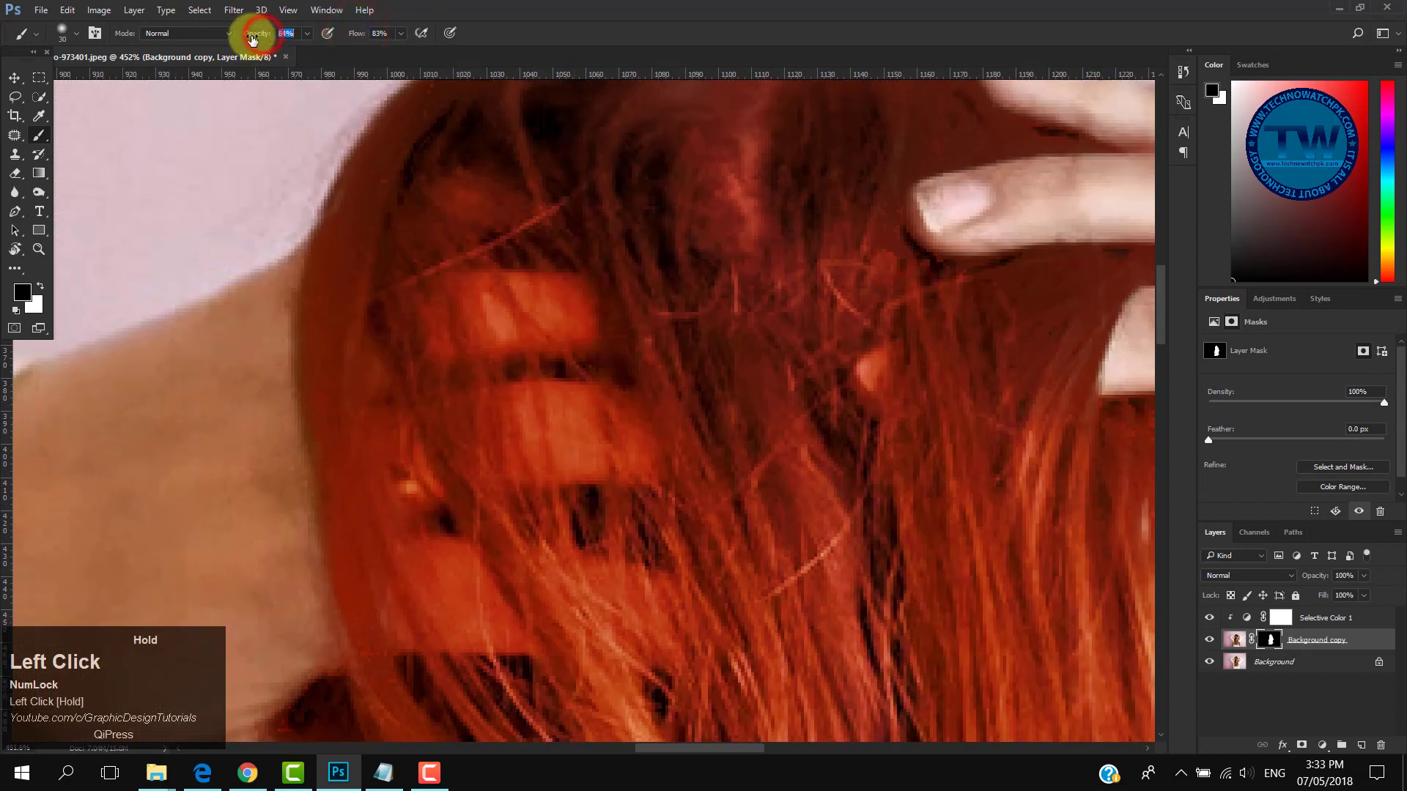
pyautogui.click(542, 328)
pyautogui.click(560, 320)
pyautogui.click(522, 308)
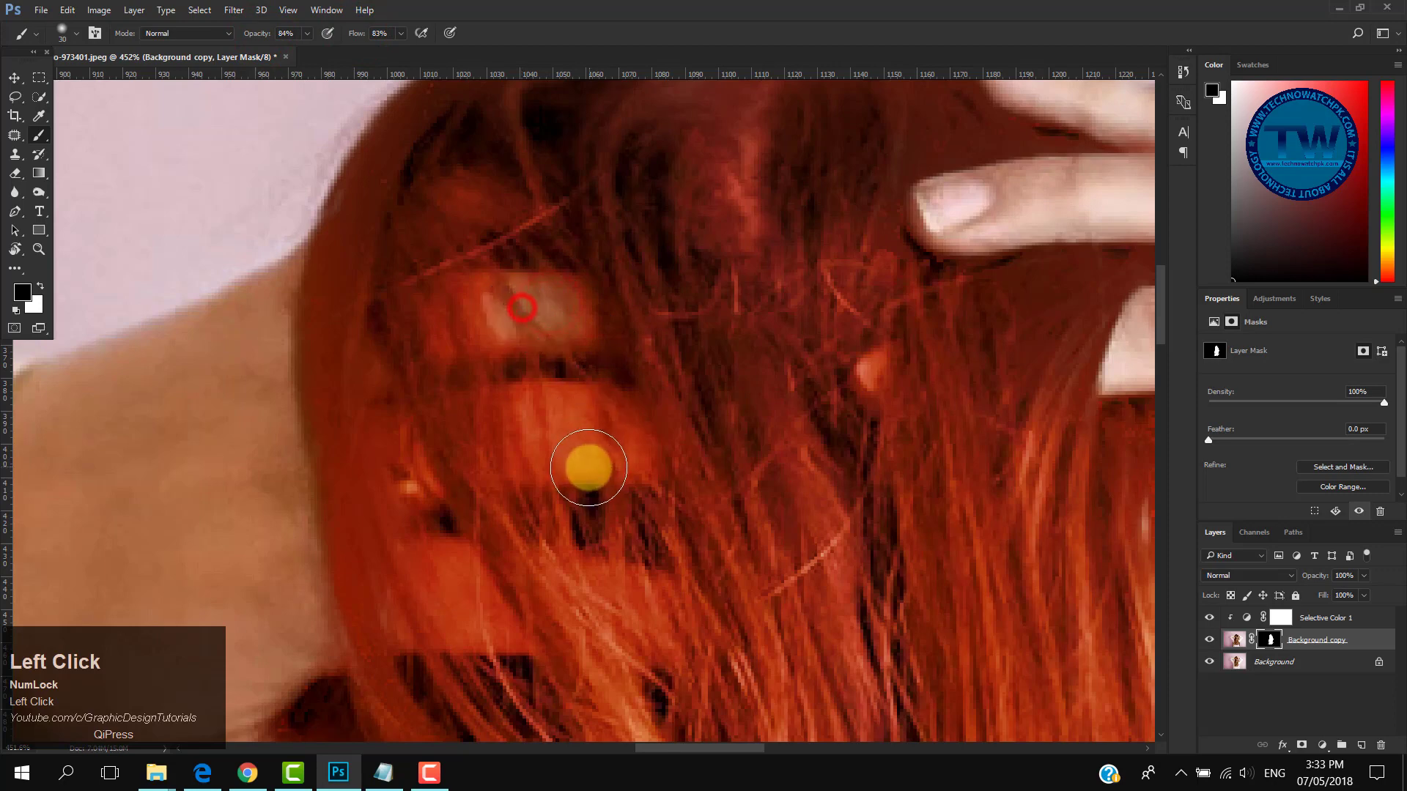
pyautogui.moveTo(588, 467)
pyautogui.mouseDown()
pyautogui.moveTo(575, 409)
pyautogui.moveTo(577, 455)
pyautogui.mouseUp()
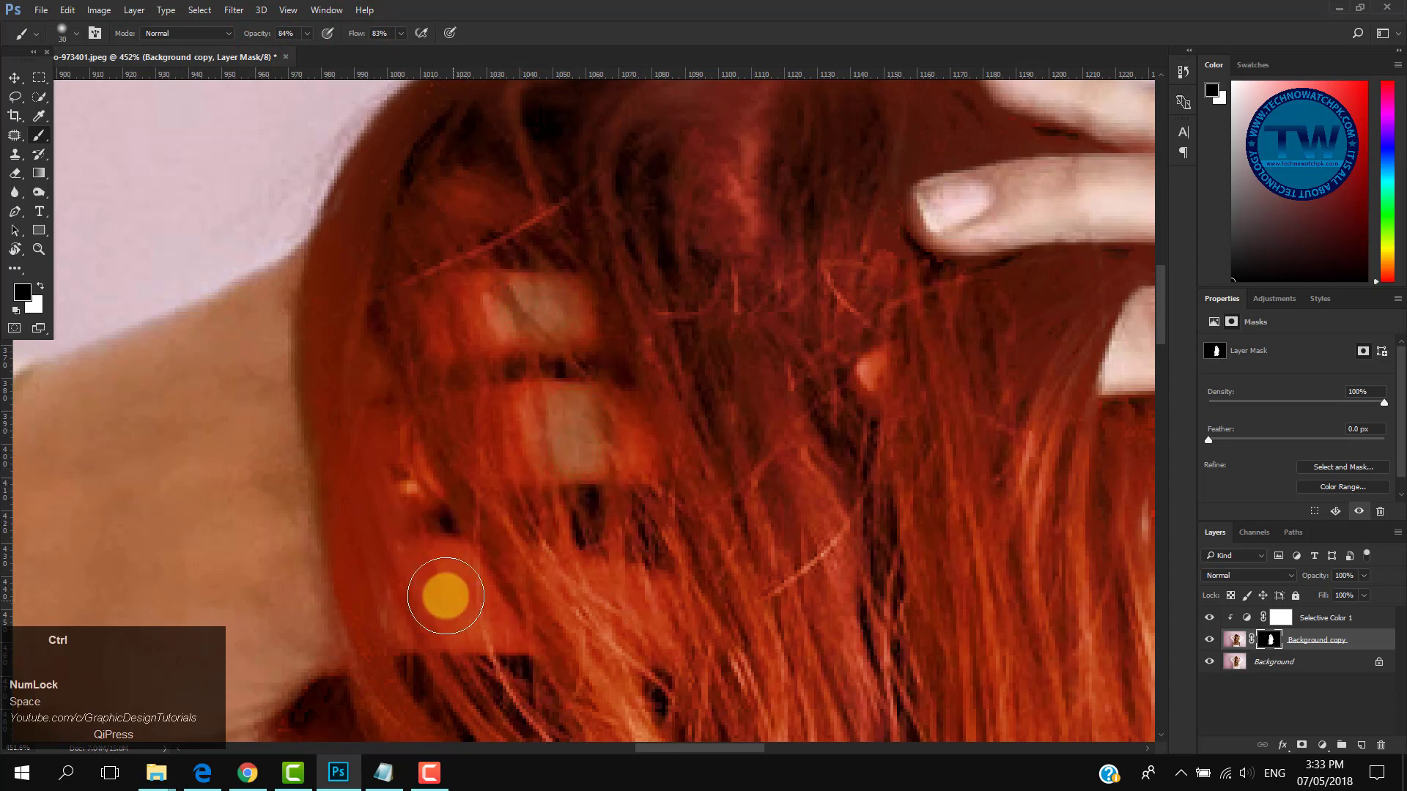
# Step: Reduce the brush to 15 px and mask the tint off the left hand's lowest finger and the fingertip showing mid-hair
pyautogui.press('[')
pyautogui.press('[')
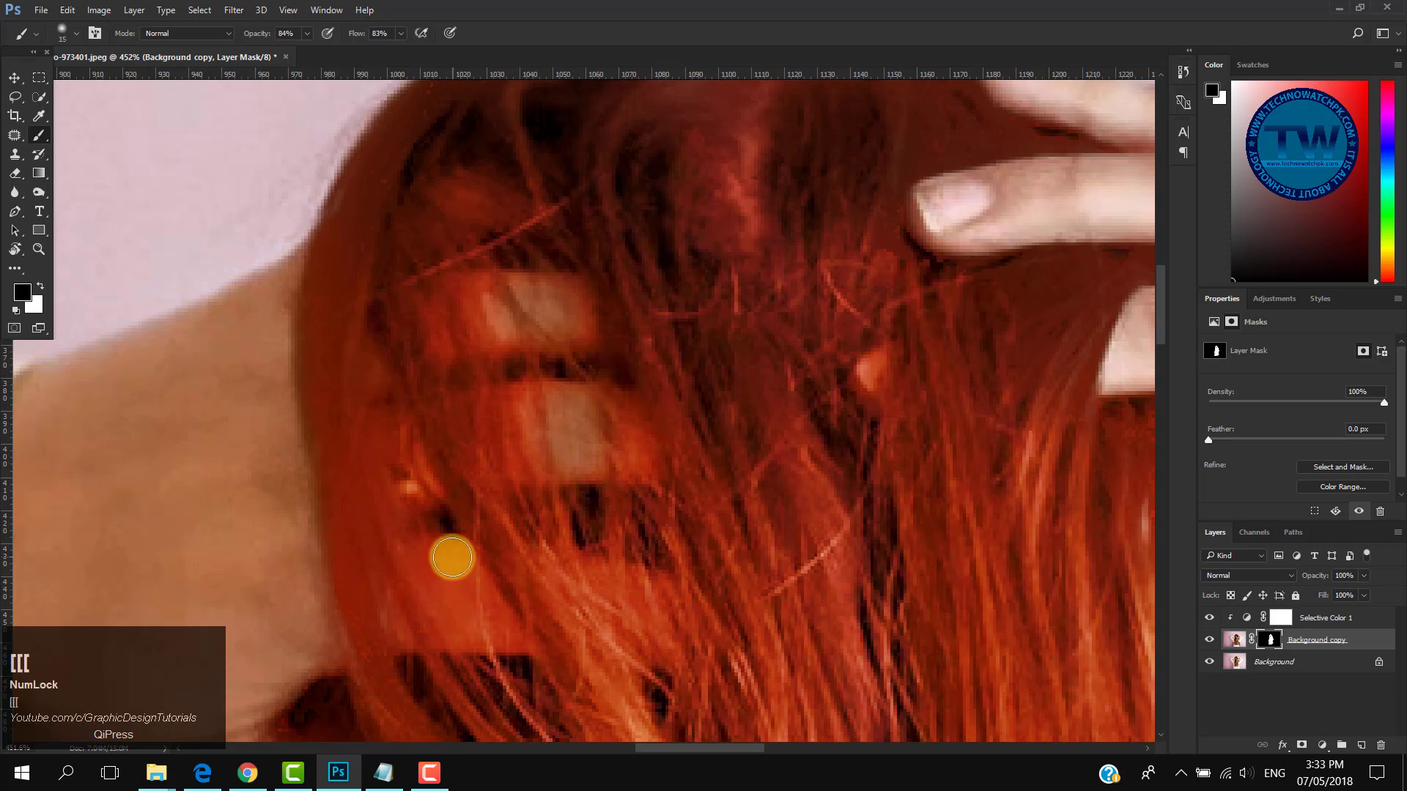
pyautogui.click(455, 562)
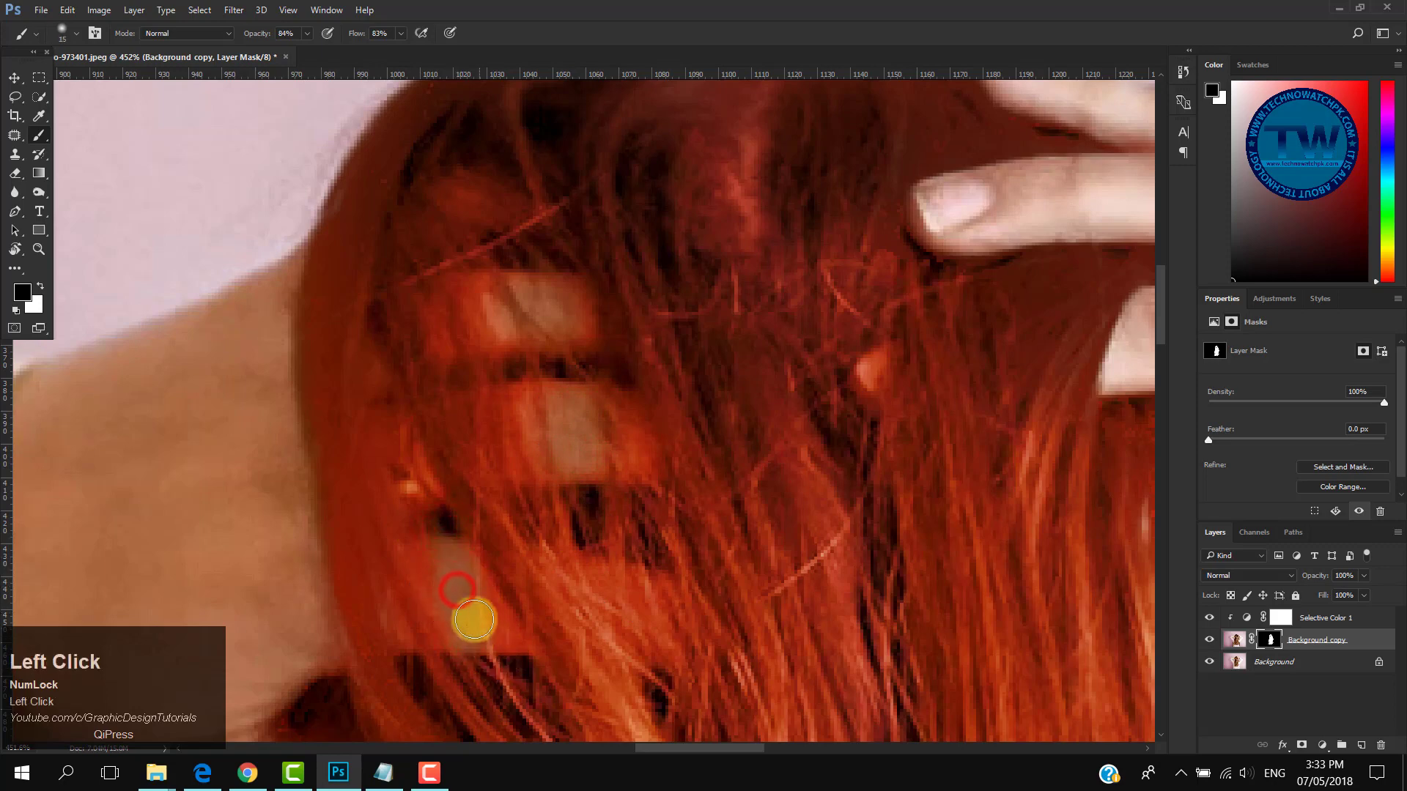
pyautogui.press('space')
pyautogui.moveTo(689, 442); pyautogui.dragTo(550, 468)
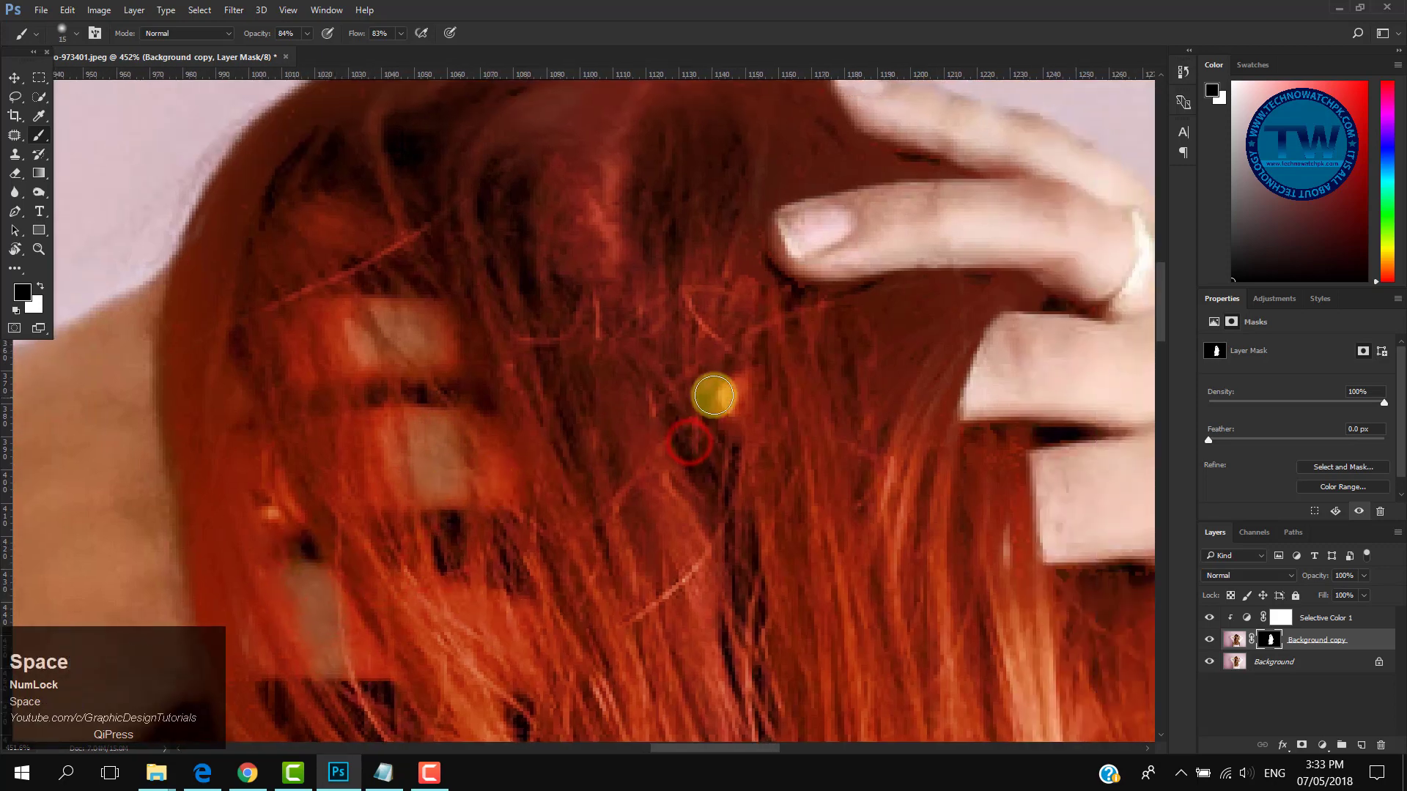
pyautogui.click(729, 389)
# Step: With a 20 px brush, mask the remaining tint off the end of the left hand's upper finger and the faint fingertip above it
pyautogui.moveTo(747, 478)
pyautogui.keyDown('ctrl'); pyautogui.mouseDown()
pyautogui.moveTo(713, 474)
pyautogui.moveTo(642, 294)
pyautogui.mouseUp(); pyautogui.keyUp('ctrl')
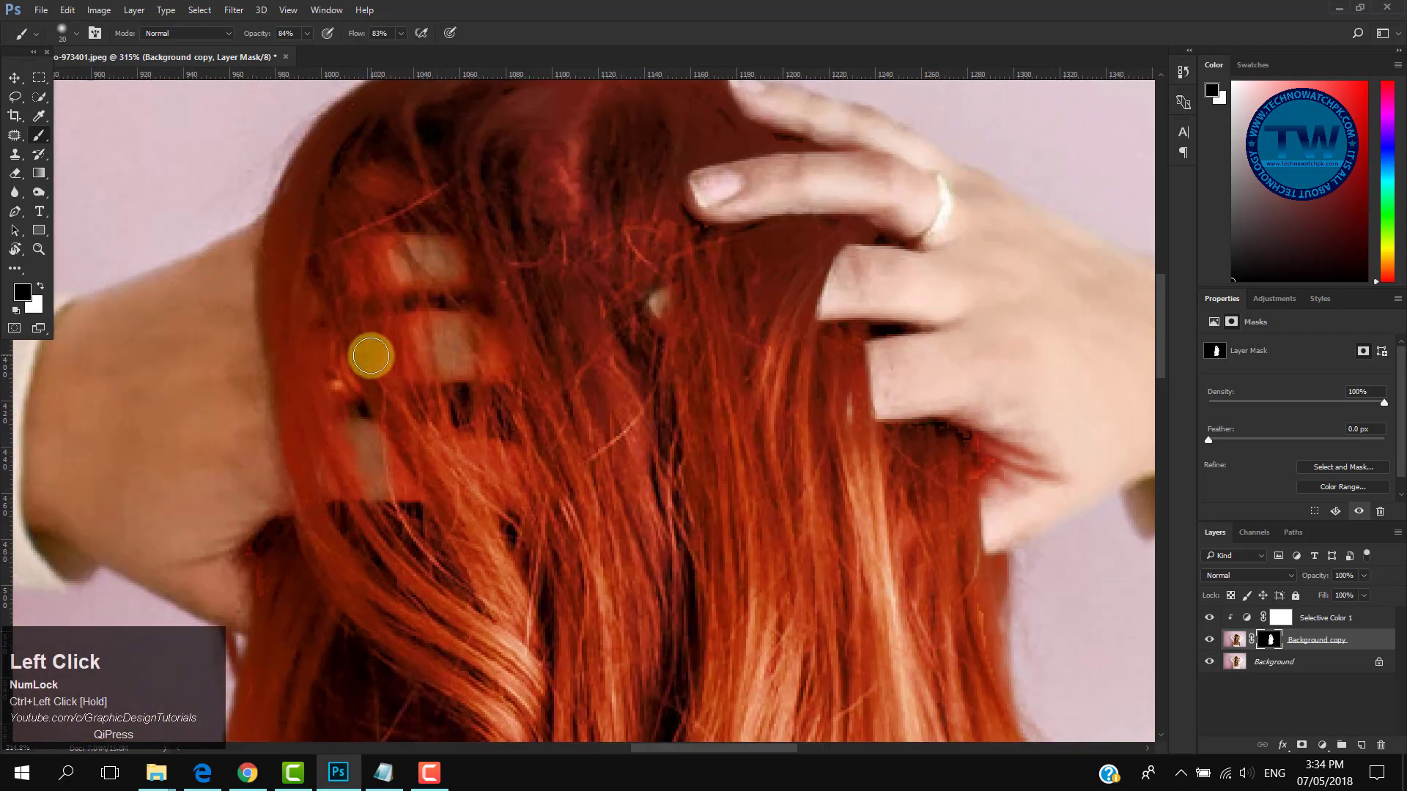
pyautogui.moveTo(448, 275); pyautogui.dragTo(433, 276)
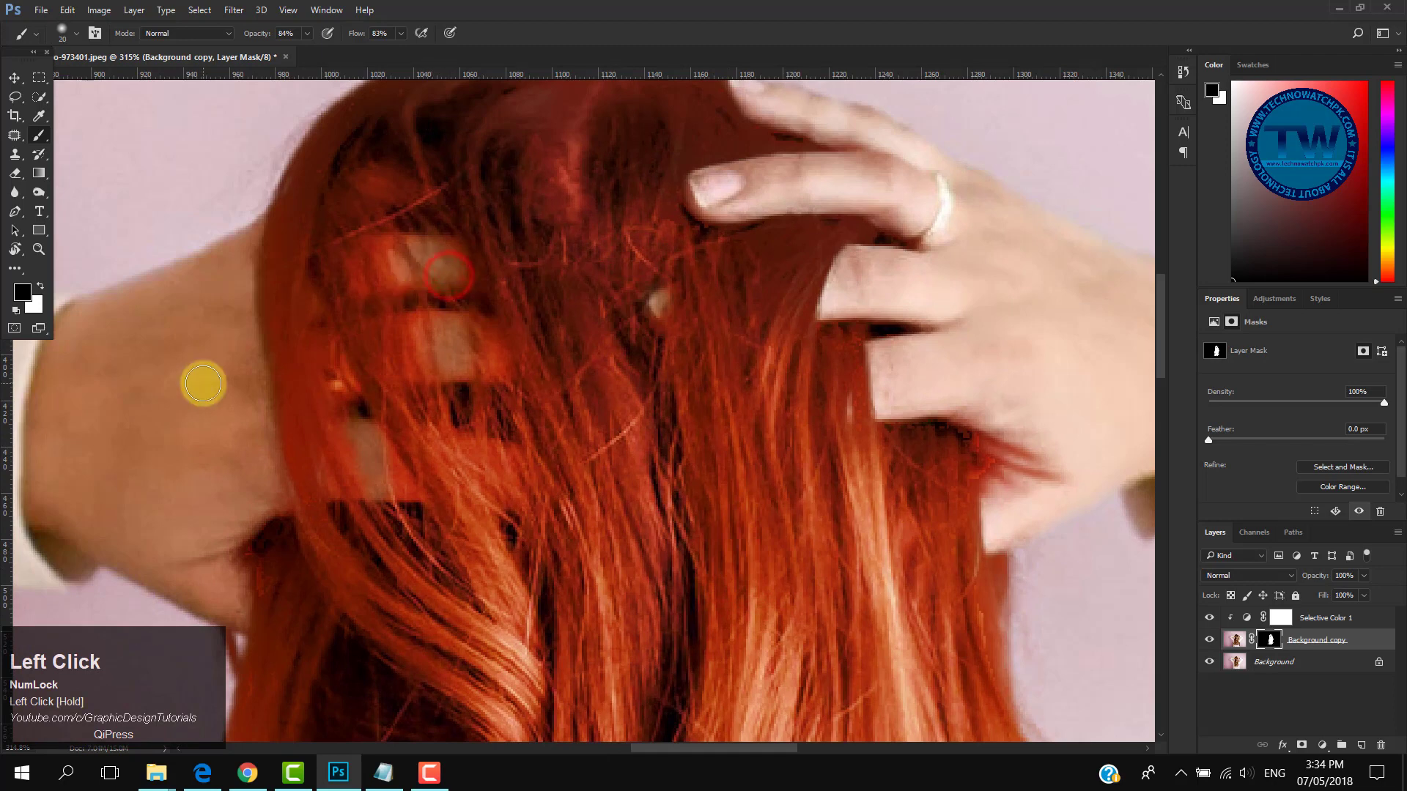
pyautogui.moveTo(239, 358); pyautogui.dragTo(231, 495)
pyautogui.moveTo(382, 525)
pyautogui.mouseDown()
pyautogui.moveTo(363, 458)
pyautogui.moveTo(472, 472)
pyautogui.moveTo(482, 455)
pyautogui.moveTo(544, 497)
pyautogui.moveTo(495, 444)
pyautogui.moveTo(513, 332)
pyautogui.moveTo(400, 191)
pyautogui.mouseUp()
pyautogui.click(386, 182)
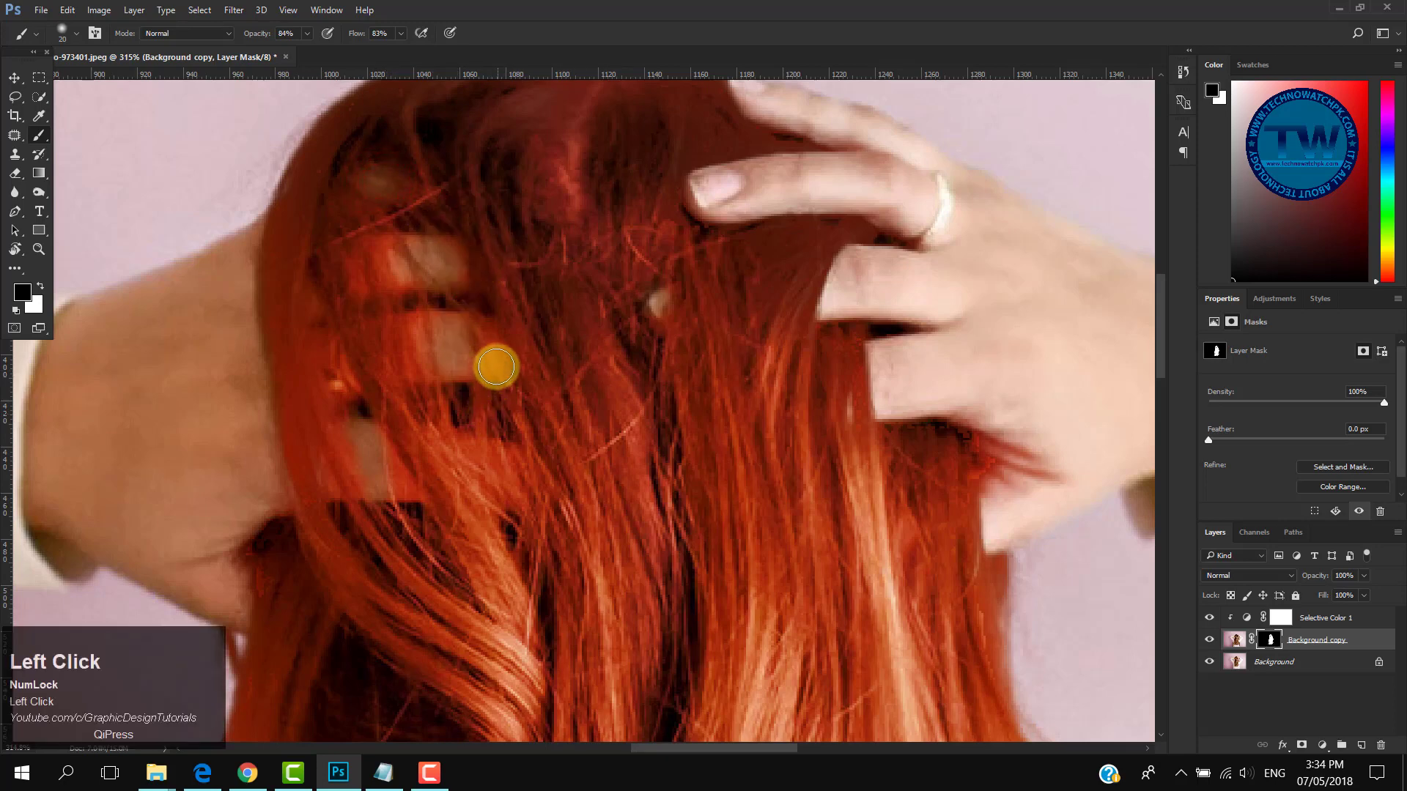
# Step: Redo the mask stroke at the middle finger's end and paint the tint off both sides of the lowest finger
pyautogui.click(496, 364)
pyautogui.hotkey('ctrl', 'z')
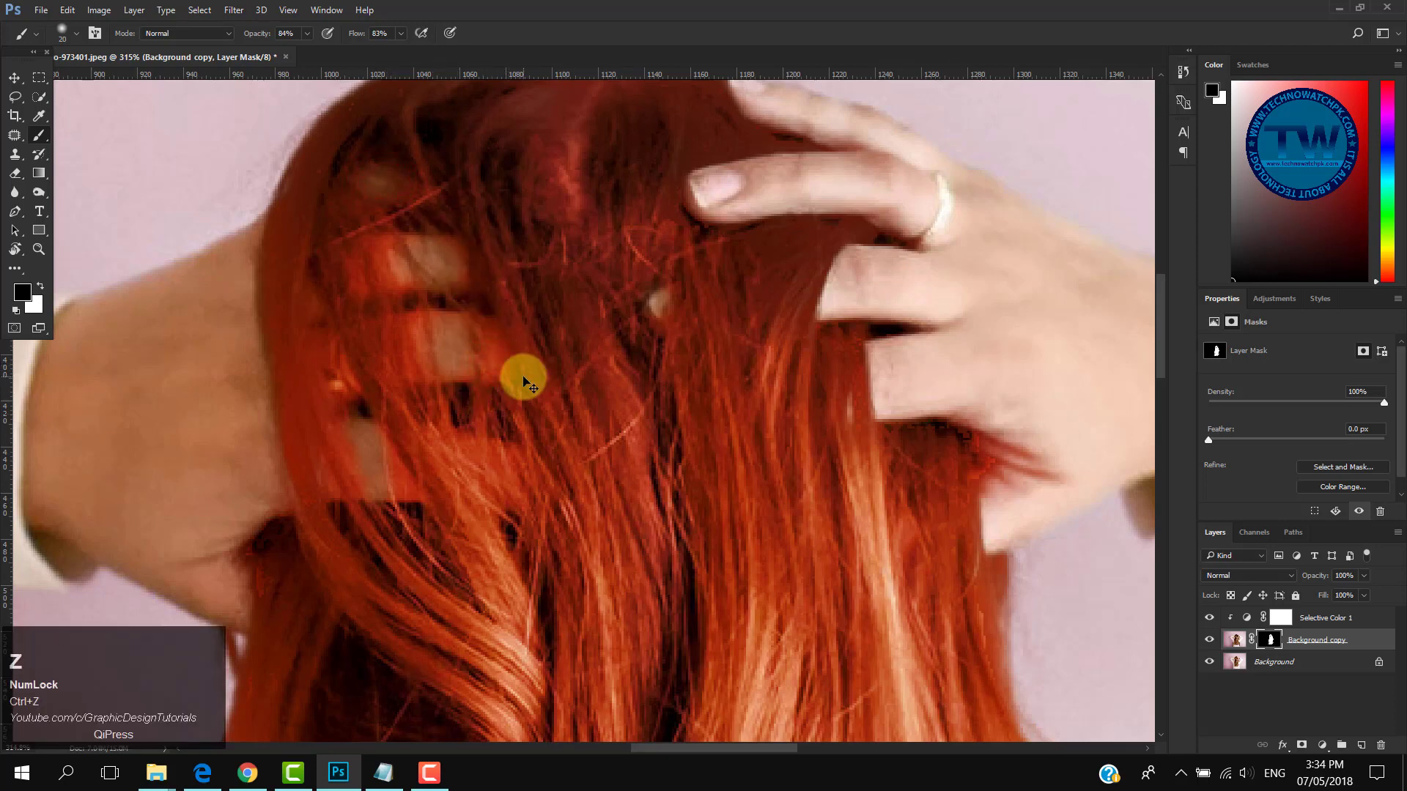
pyautogui.click(492, 363)
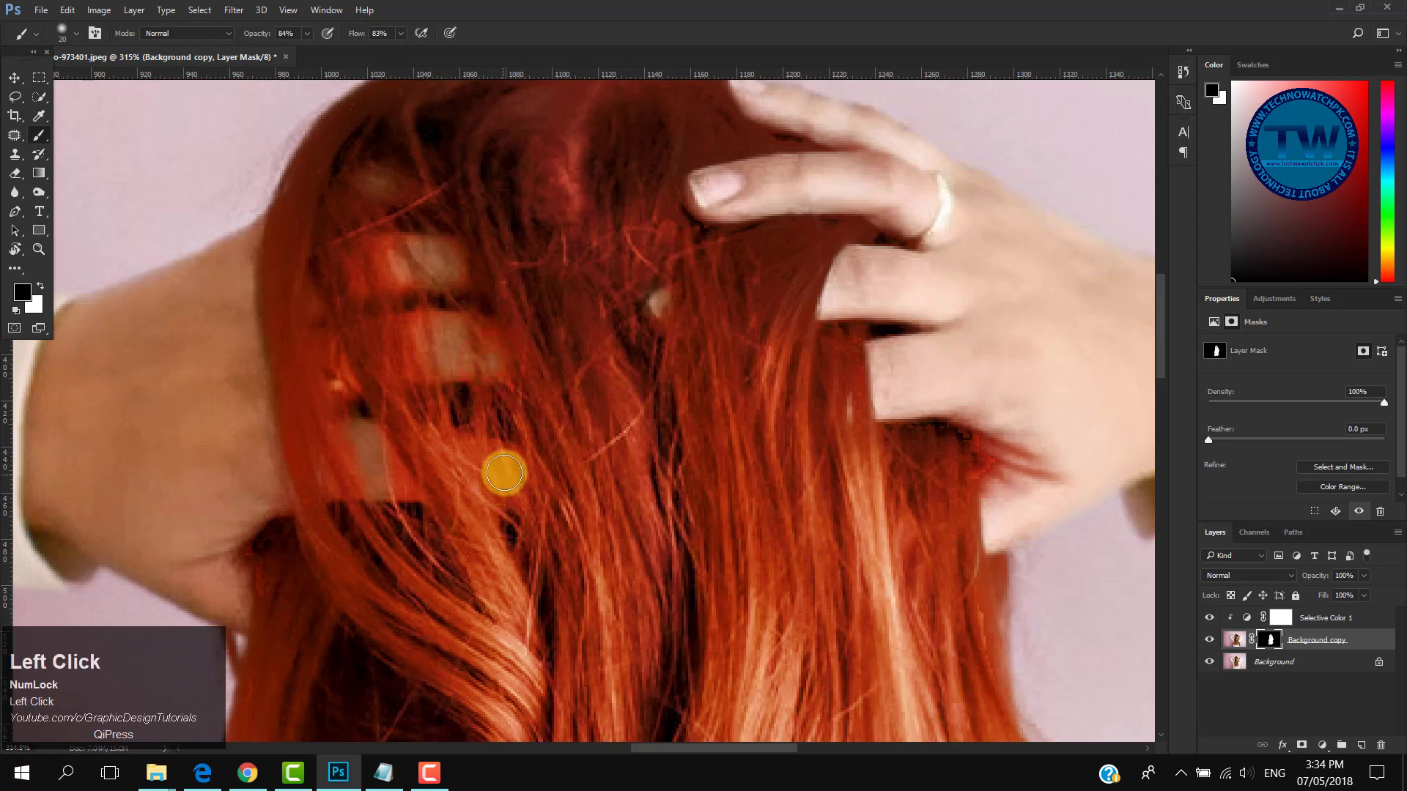
pyautogui.click(518, 453)
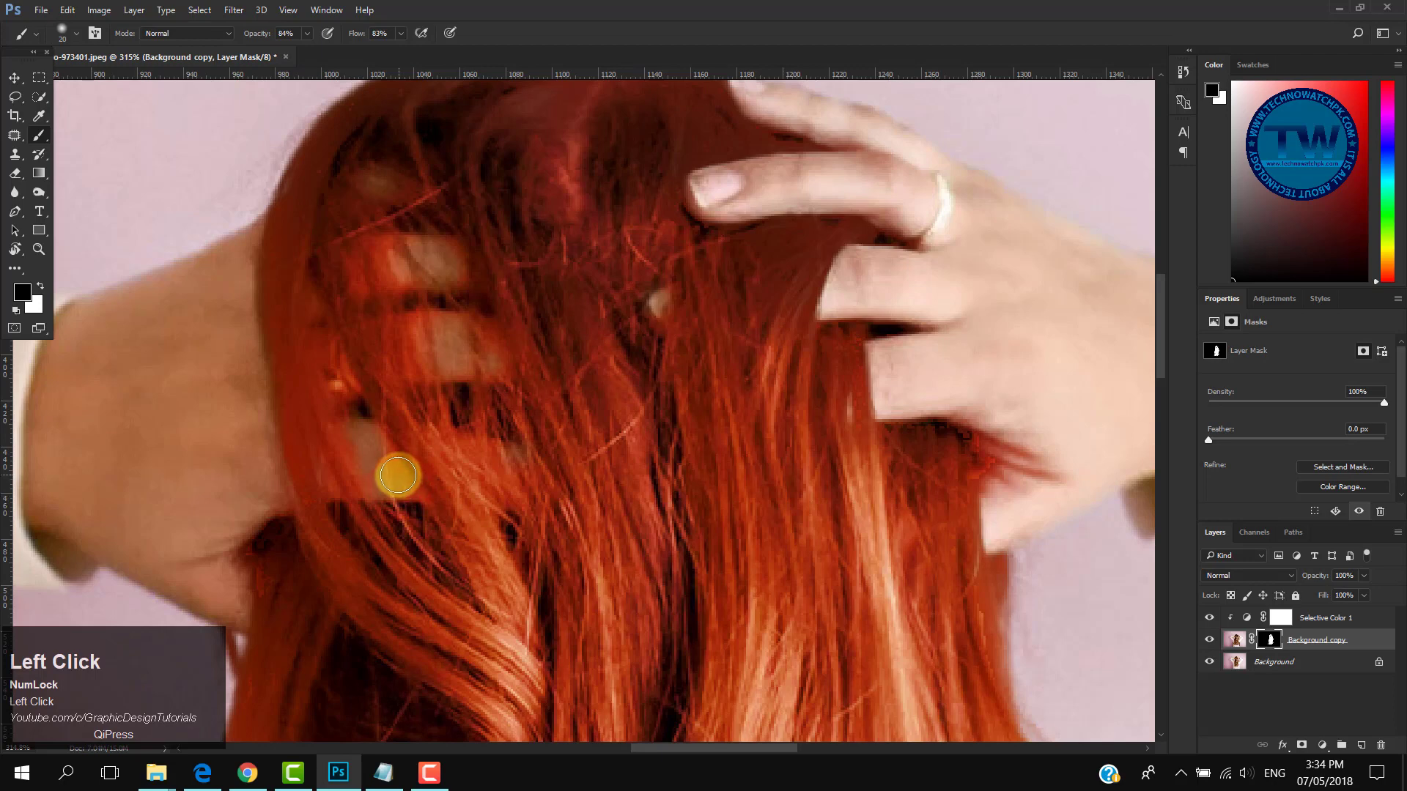
pyautogui.click(392, 478)
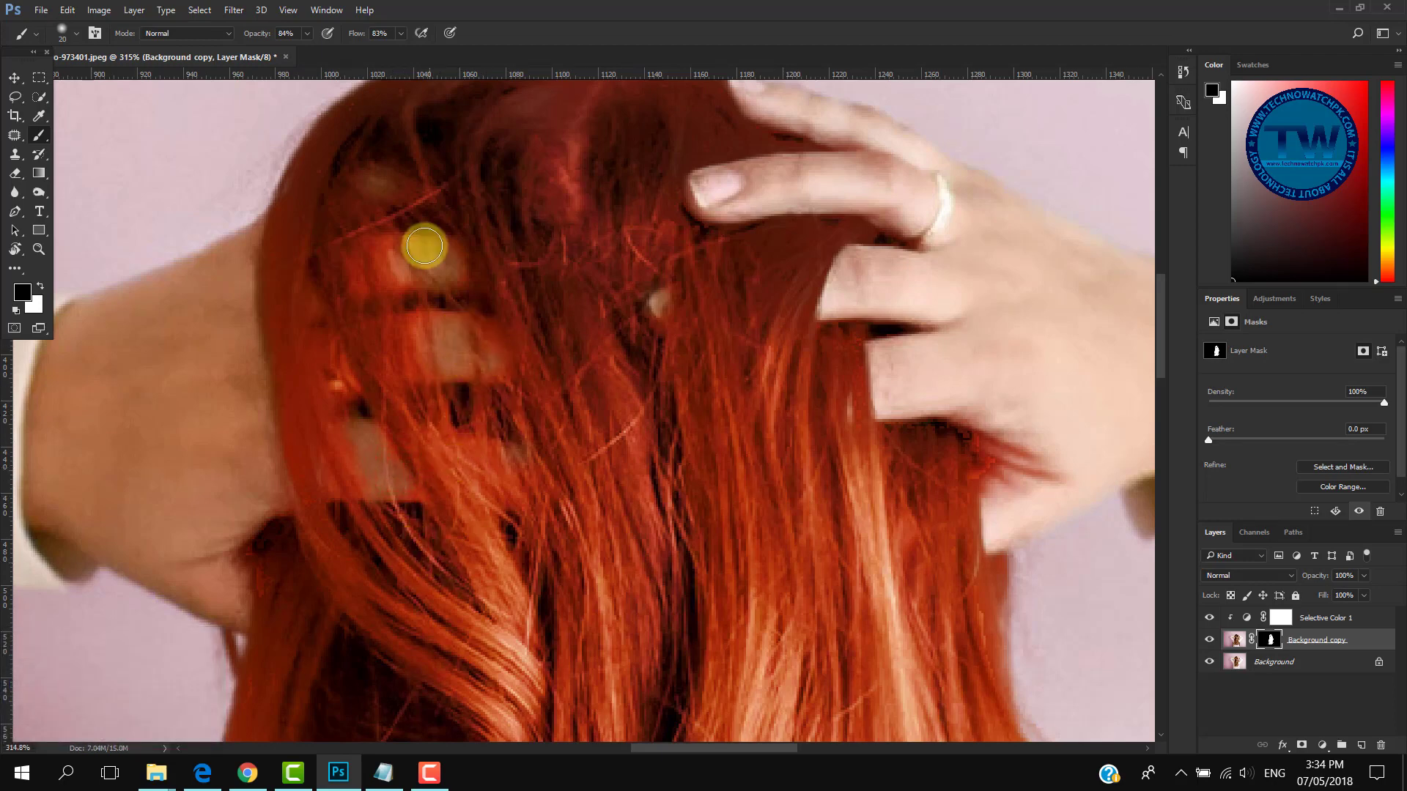
# Step: Select the Selective Color layer and set Magenta to -32% and Yellow to -12% for the Neutrals
pyautogui.press('space')
pyautogui.moveTo(653, 351); pyautogui.dragTo(613, 381)
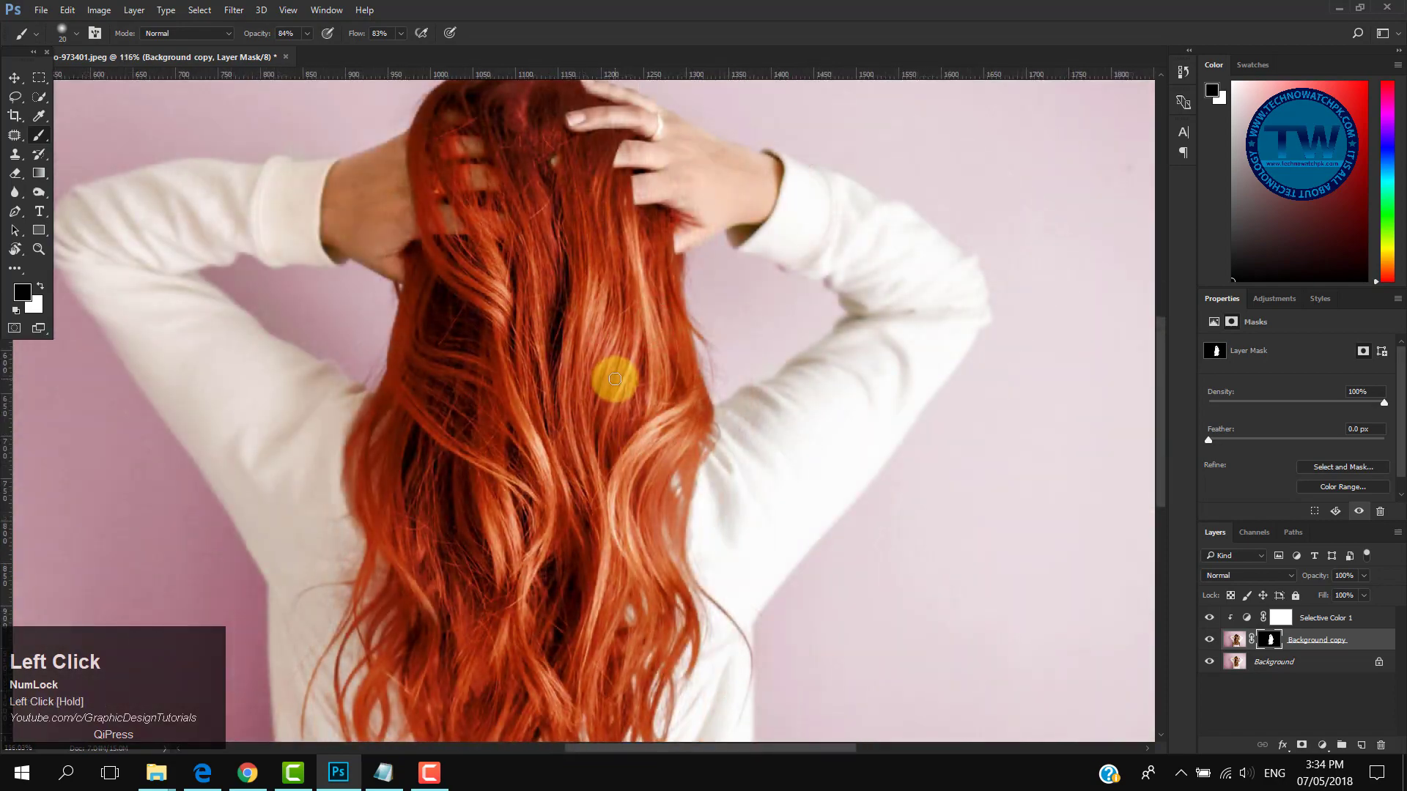
pyautogui.click(1239, 617)
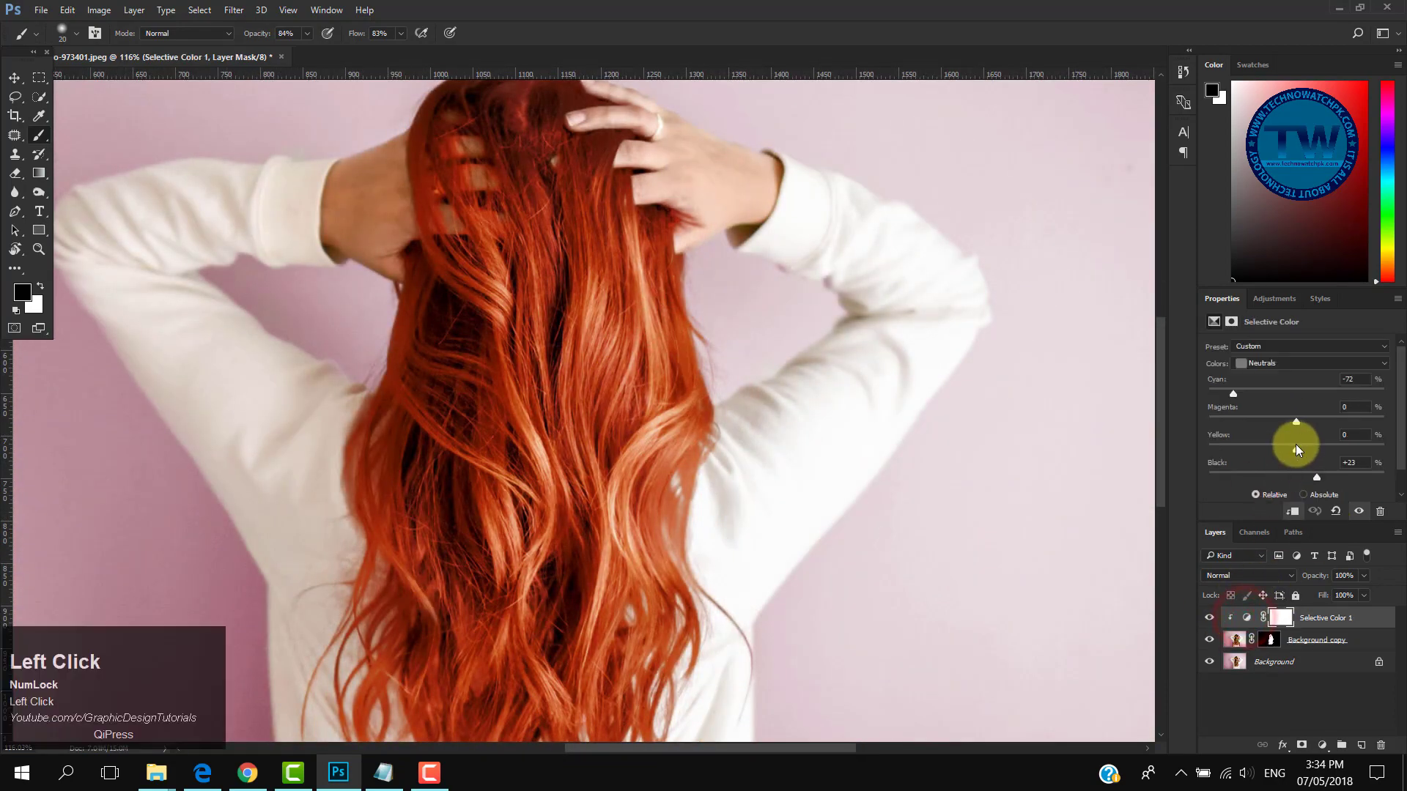
pyautogui.moveTo(1295, 449); pyautogui.dragTo(1269, 428)
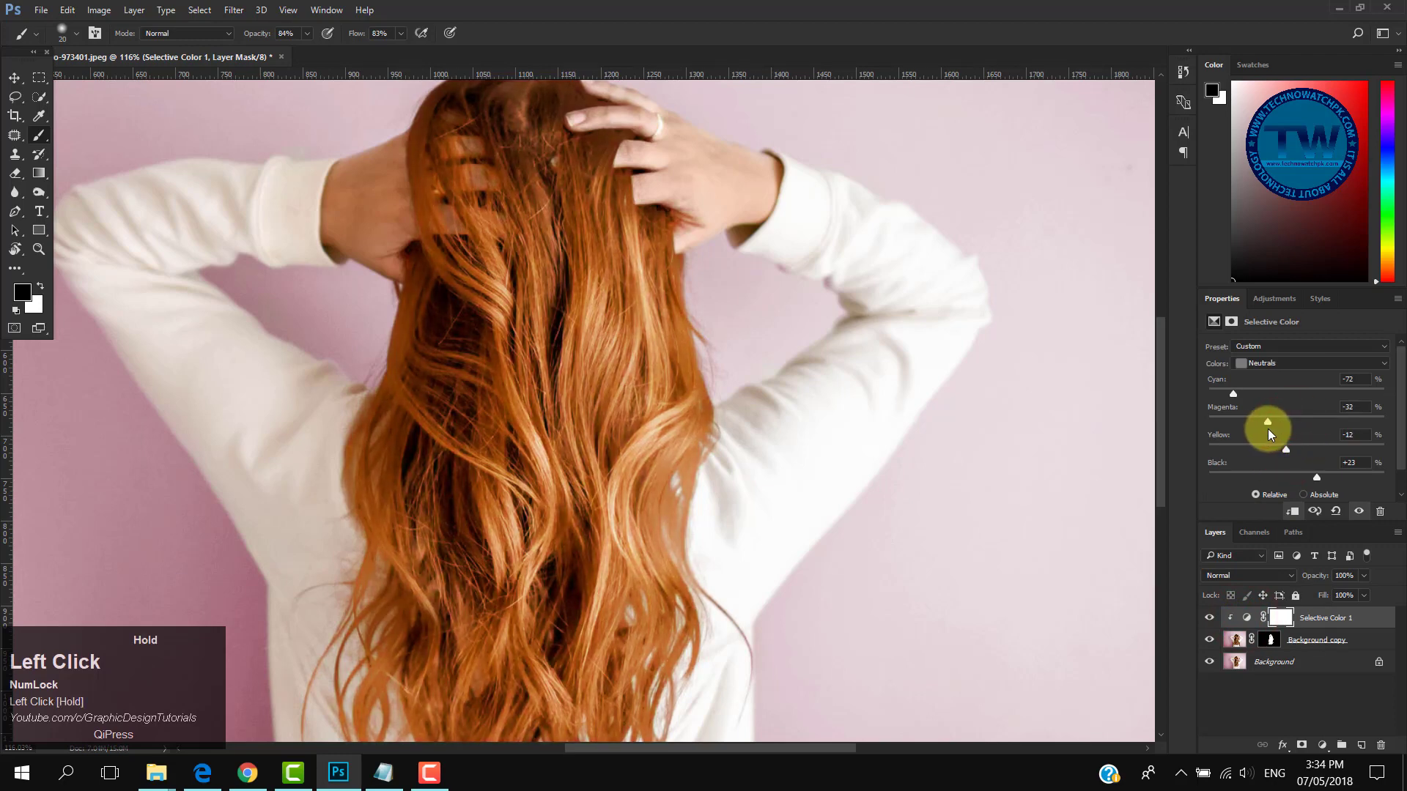
# Step: Toggle the visibility of the Background copy hair layer to compare the recolored hair with the original
pyautogui.moveTo(468, 415); pyautogui.dragTo(666, 440)
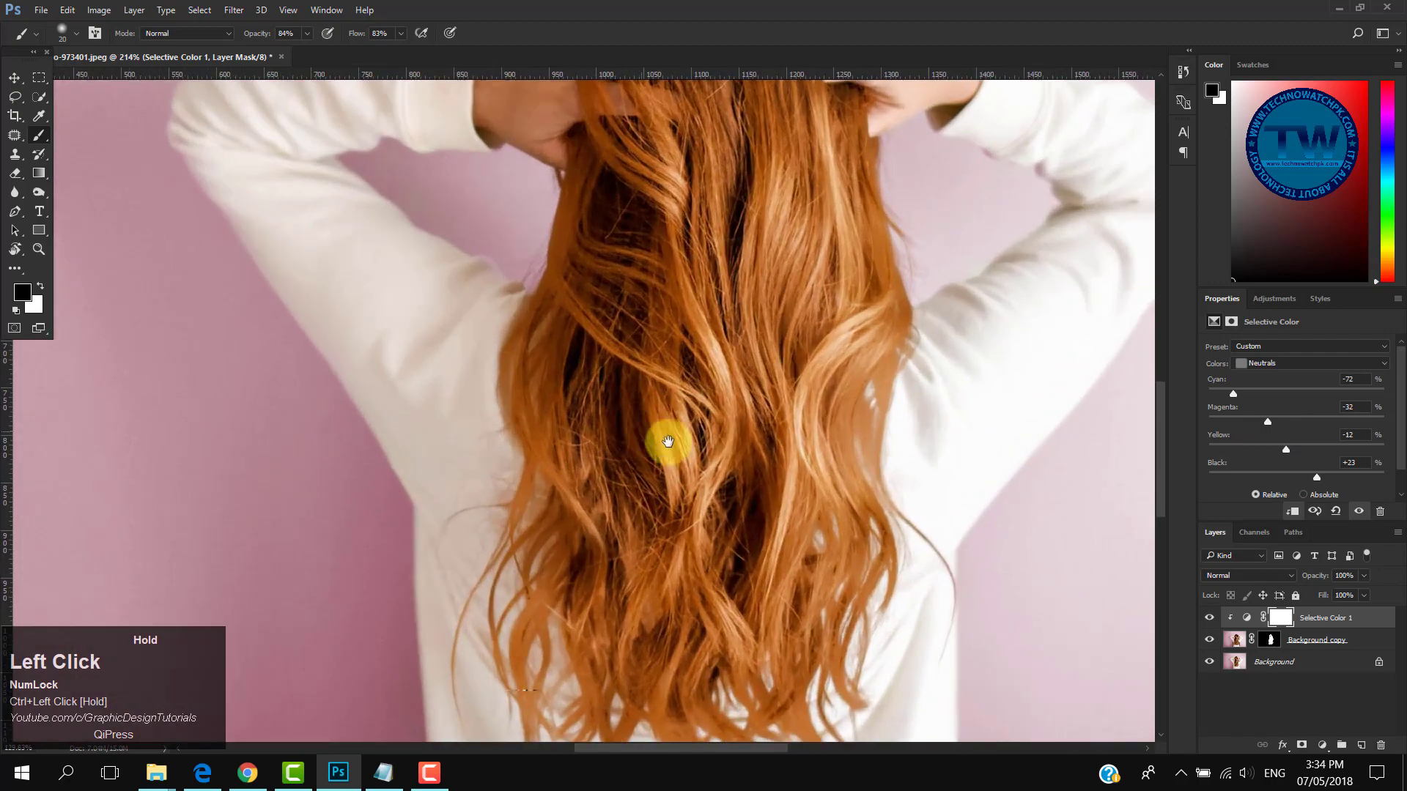
pyautogui.click(1208, 642)
pyautogui.click(1208, 641)
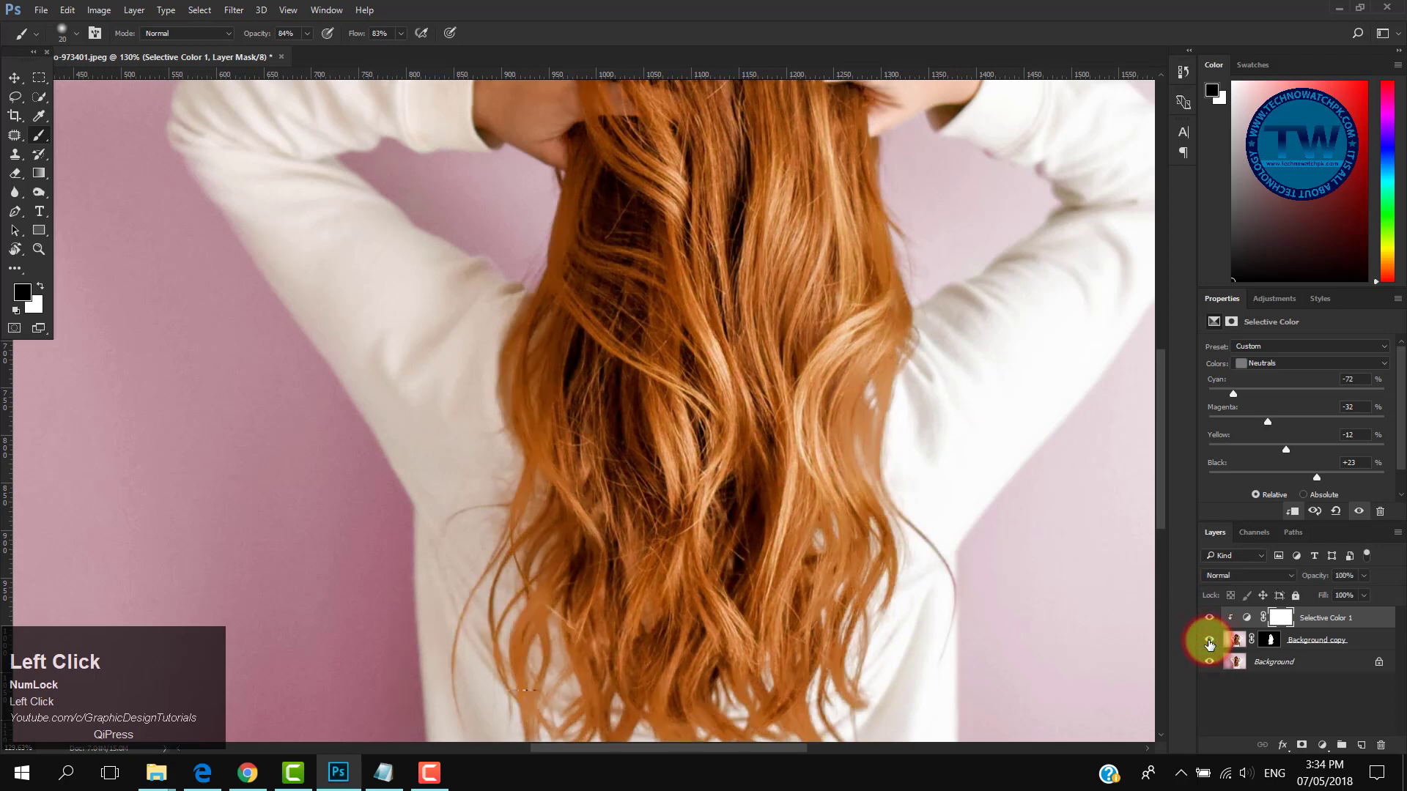
pyautogui.click(1209, 641)
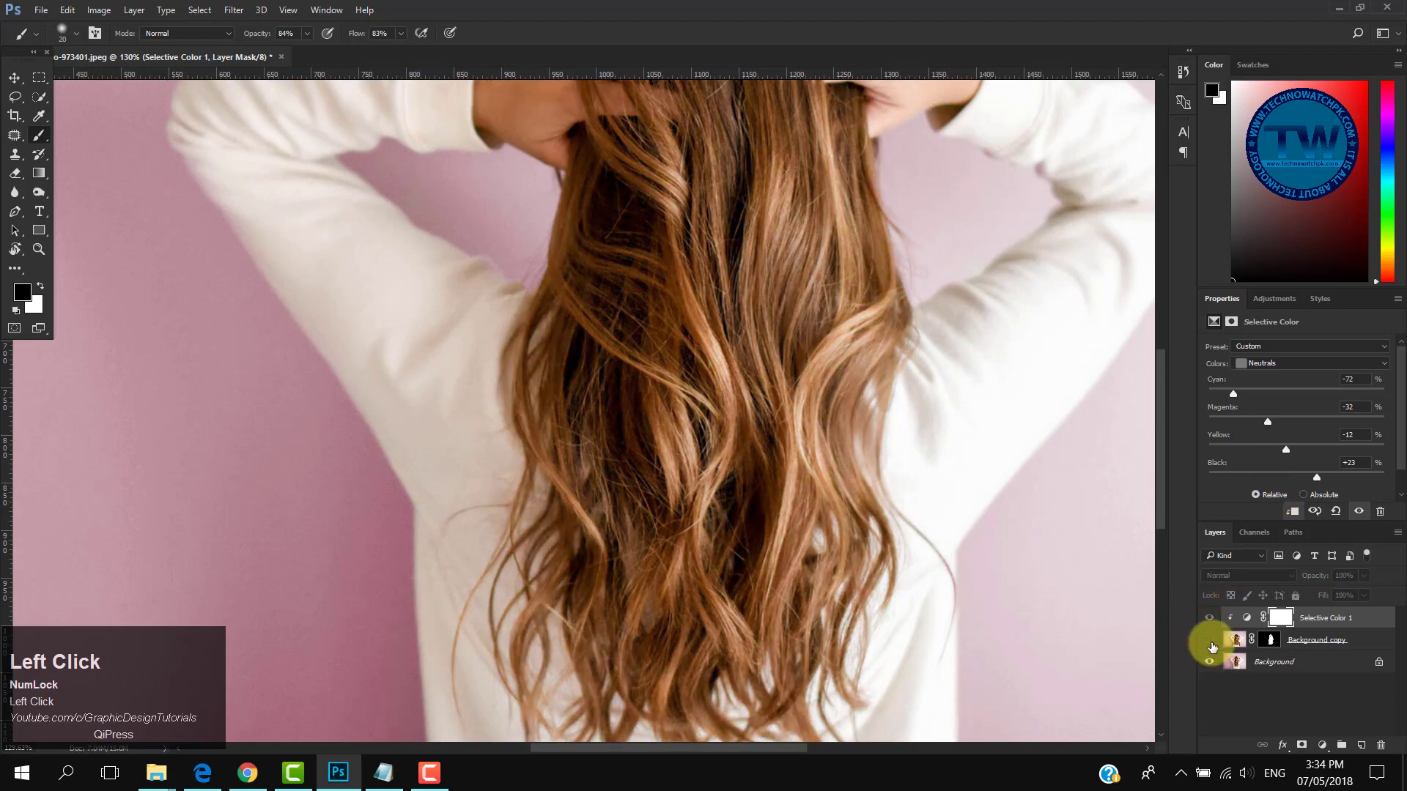
pyautogui.click(1209, 640)
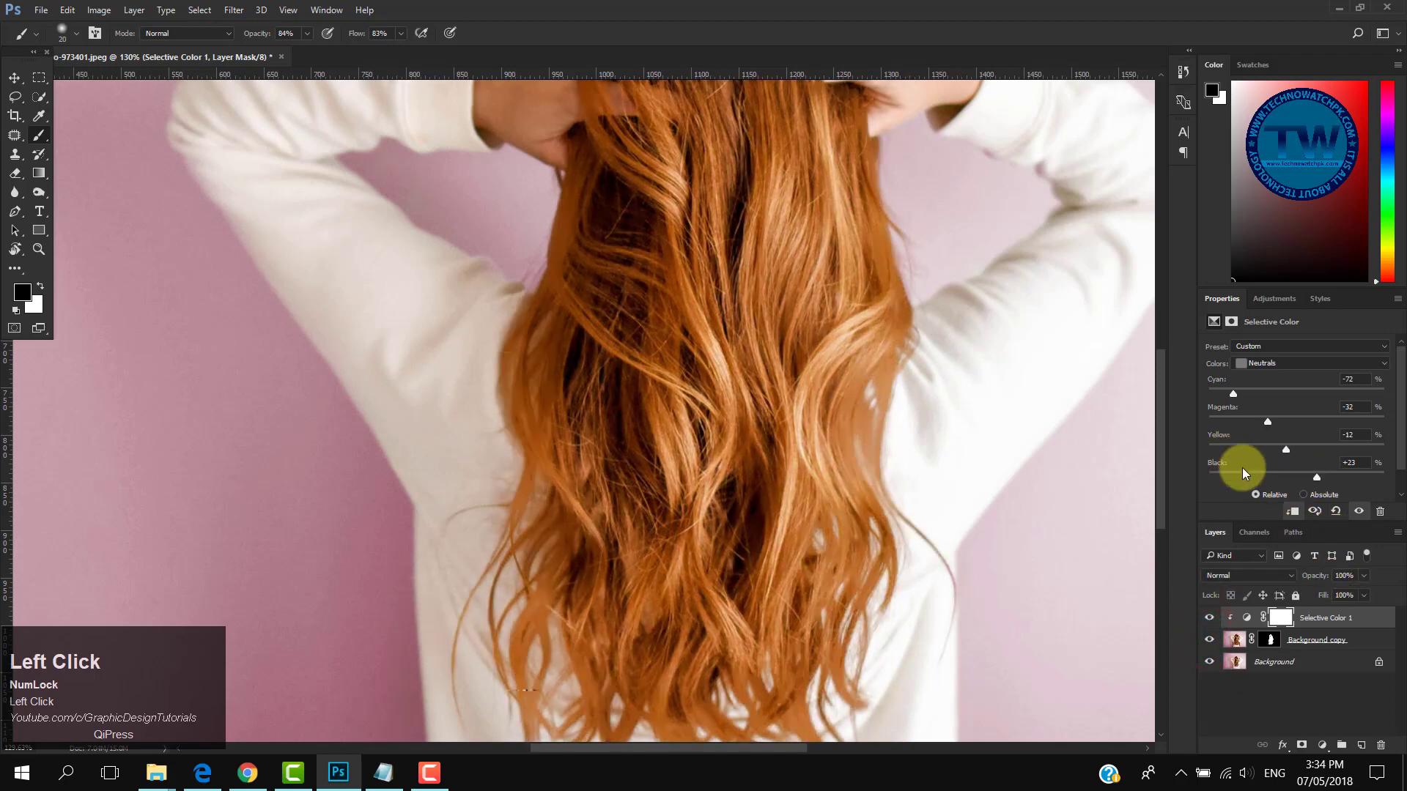
# Step: Set Magenta to -42% and Yellow to +9% for the Neutrals in the Selective Color adjustment
pyautogui.moveTo(1268, 422); pyautogui.dragTo(1251, 424)
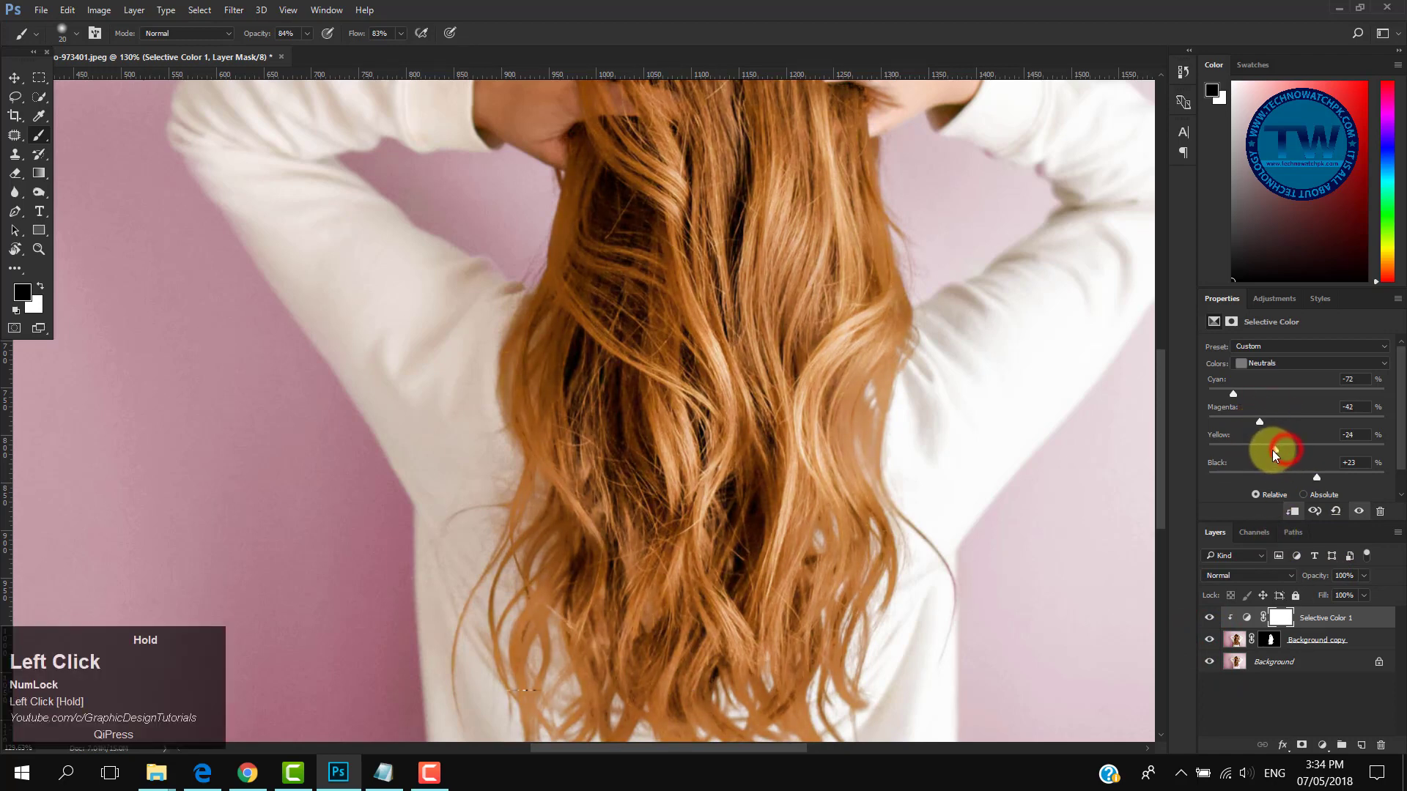
pyautogui.moveTo(792, 327); pyautogui.dragTo(729, 455)
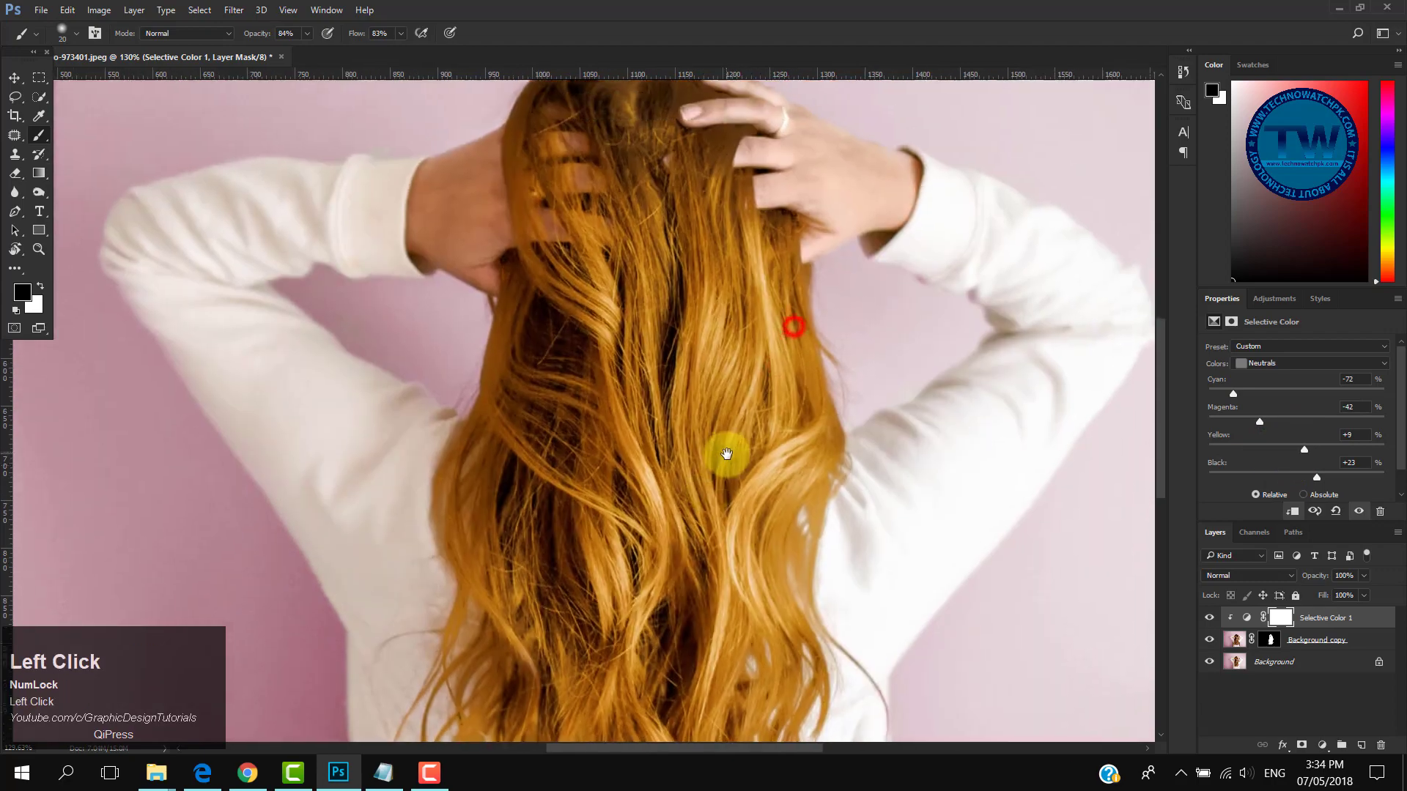
pyautogui.moveTo(663, 284); pyautogui.dragTo(628, 371)
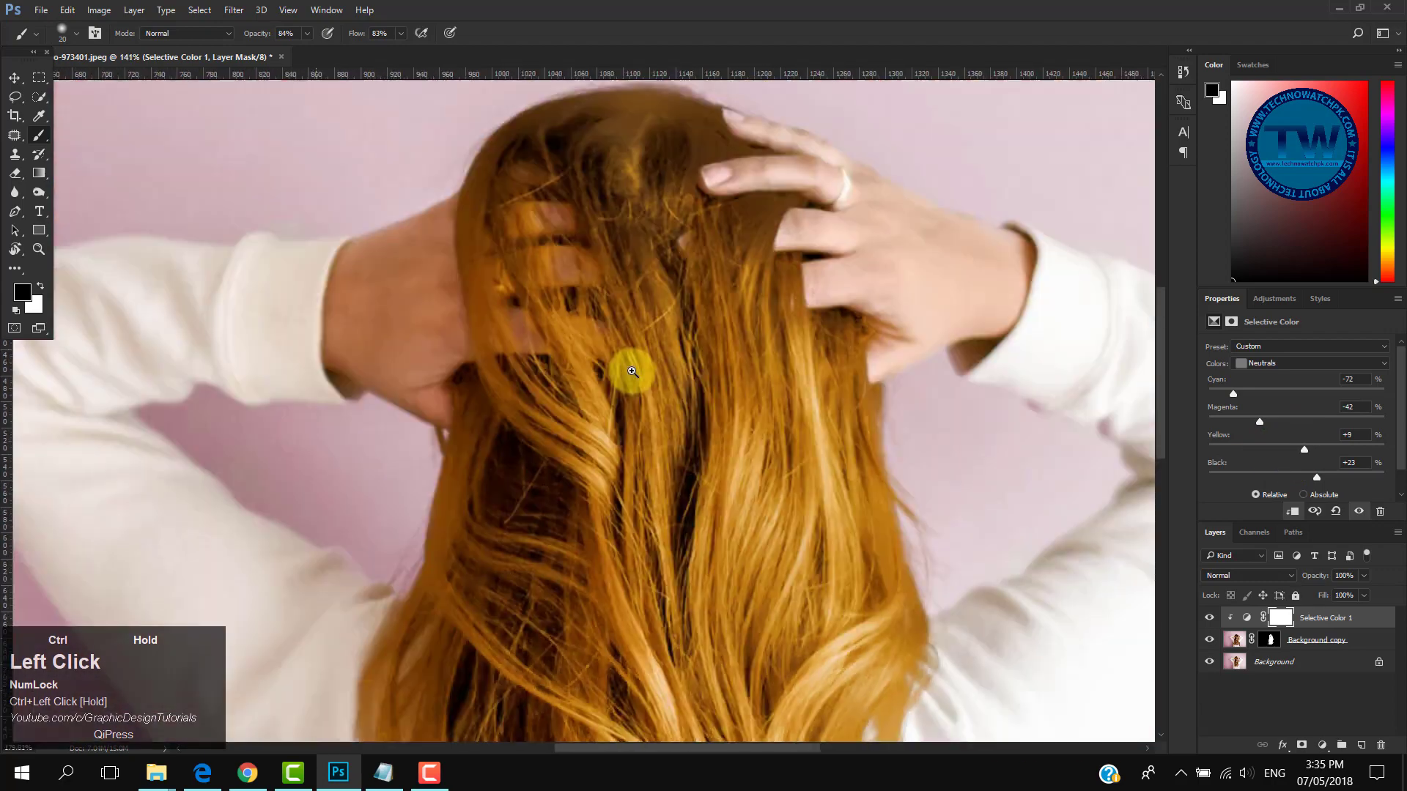
# Step: Try different Neutrals mixes in the Selective Color adjustment, ending with Cyan +5%, Magenta -26% and Yellow +63%
pyautogui.moveTo(1300, 450); pyautogui.dragTo(1313, 422)
pyautogui.moveTo(867, 534); pyautogui.dragTo(833, 516)
pyautogui.moveTo(857, 564); pyautogui.dragTo(845, 374)
pyautogui.moveTo(866, 532); pyautogui.dragTo(835, 529)
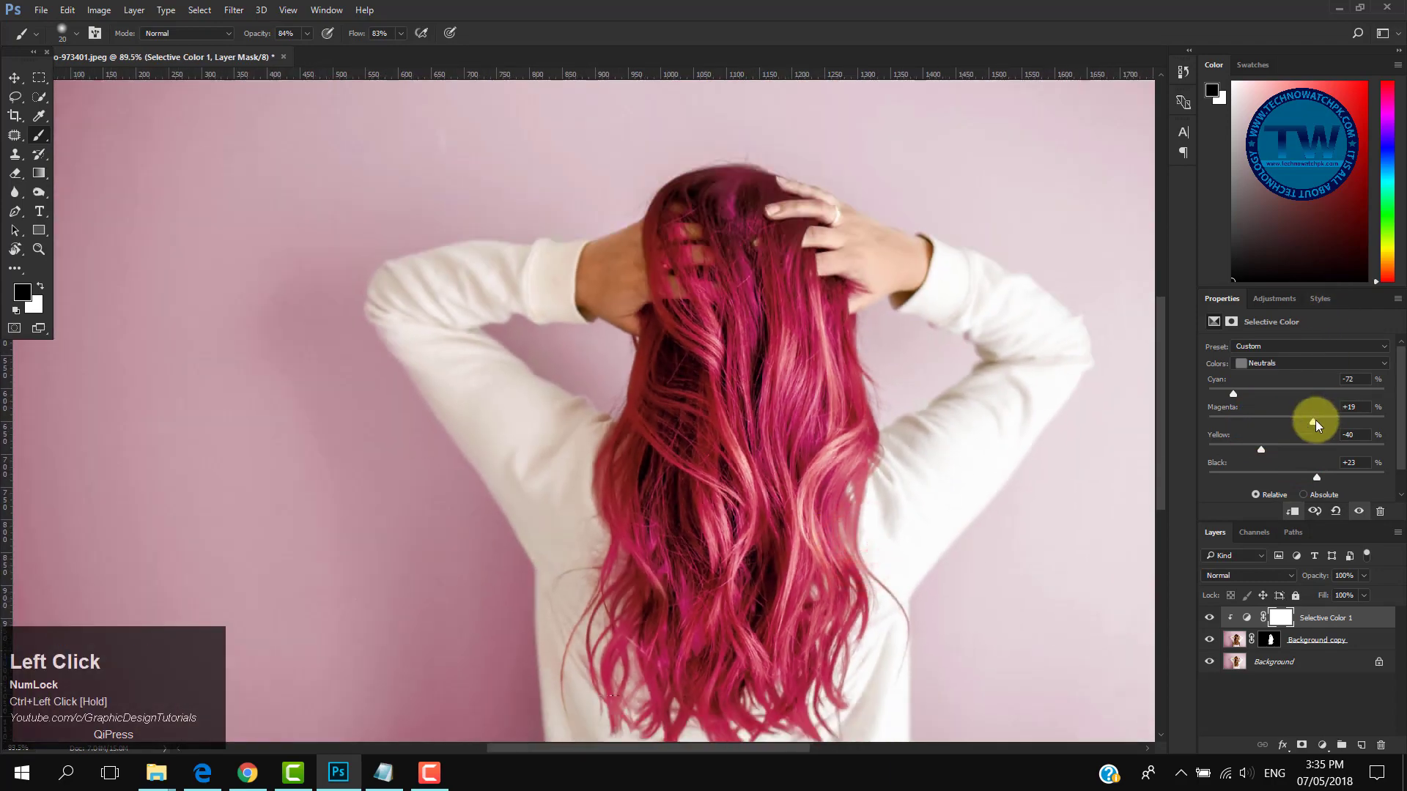
pyautogui.moveTo(1237, 395); pyautogui.dragTo(1351, 453)
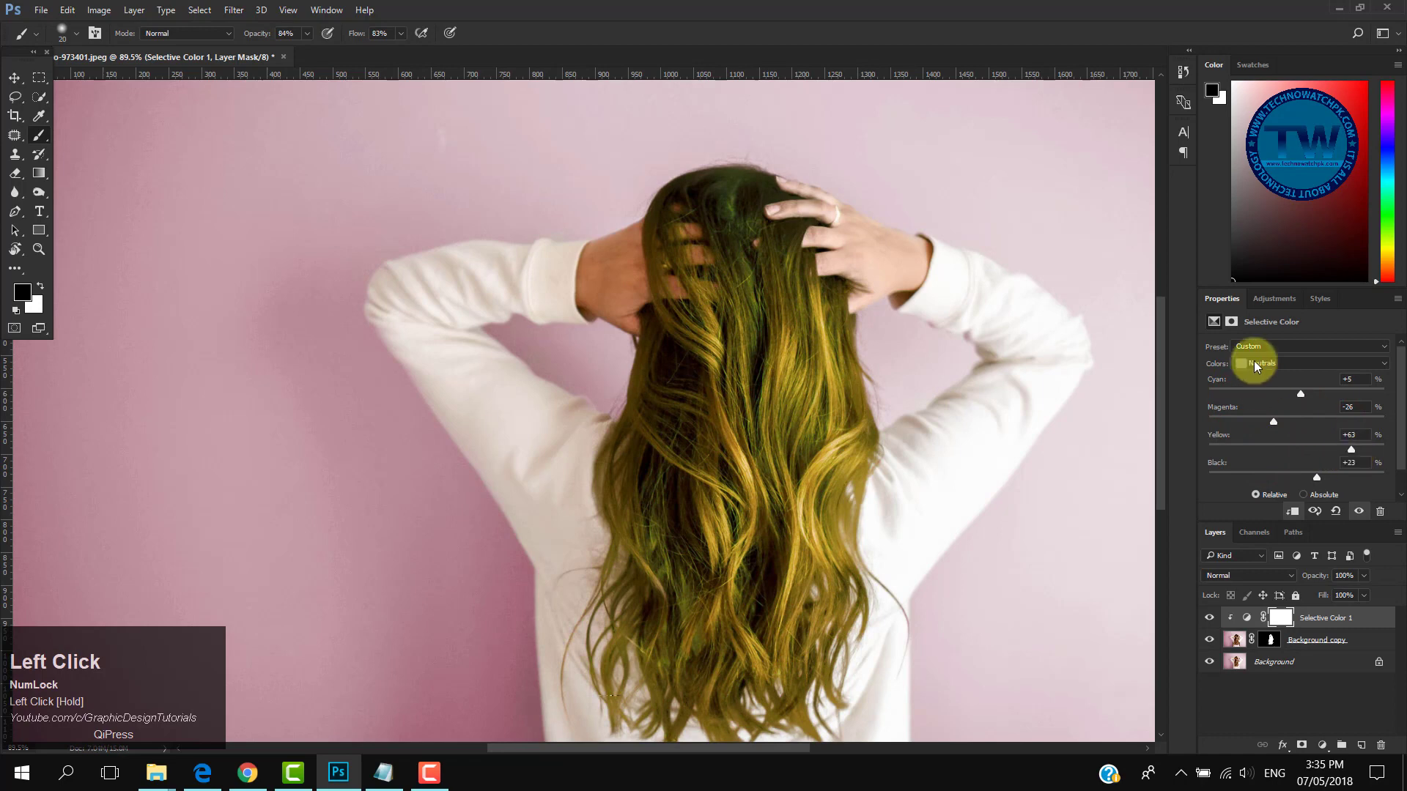
# Step: Set the Reds in the Selective Color adjustment to Cyan -77%, Magenta +28%, Yellow +25% and Black +56%
pyautogui.click(1256, 362)
pyautogui.click(1268, 378)
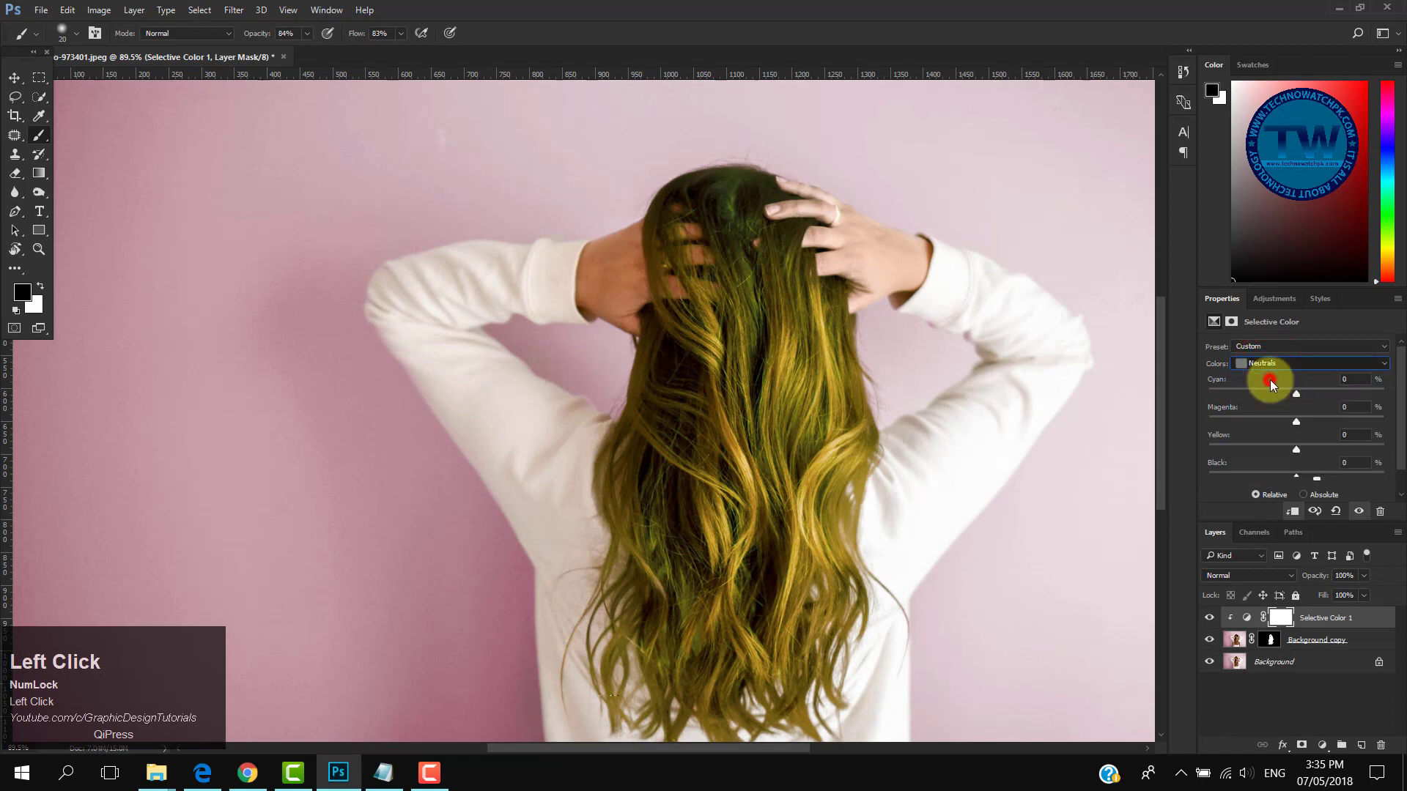
pyautogui.moveTo(1296, 396); pyautogui.dragTo(1257, 422)
pyautogui.moveTo(1296, 449); pyautogui.dragTo(1316, 478)
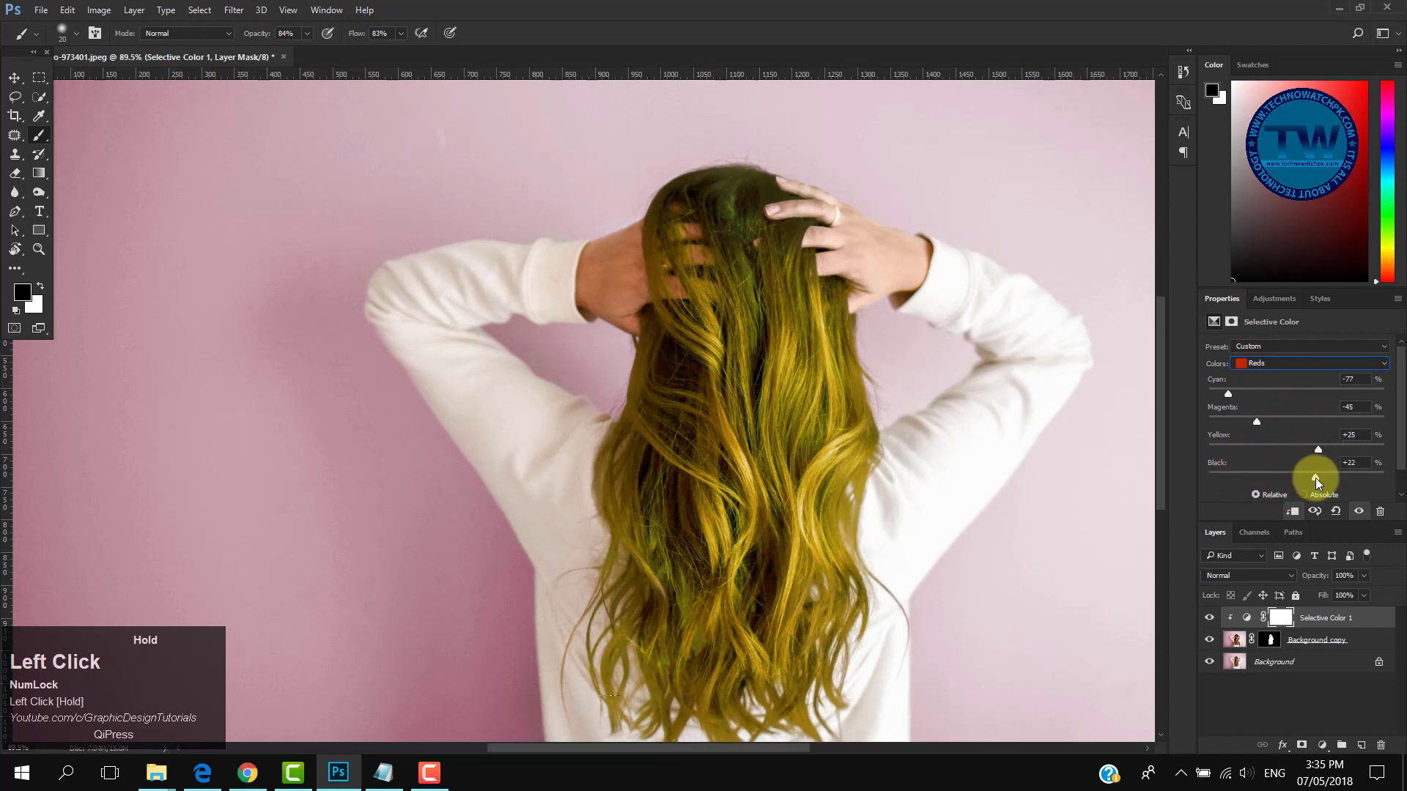
pyautogui.moveTo(1252, 418); pyautogui.dragTo(1330, 425)
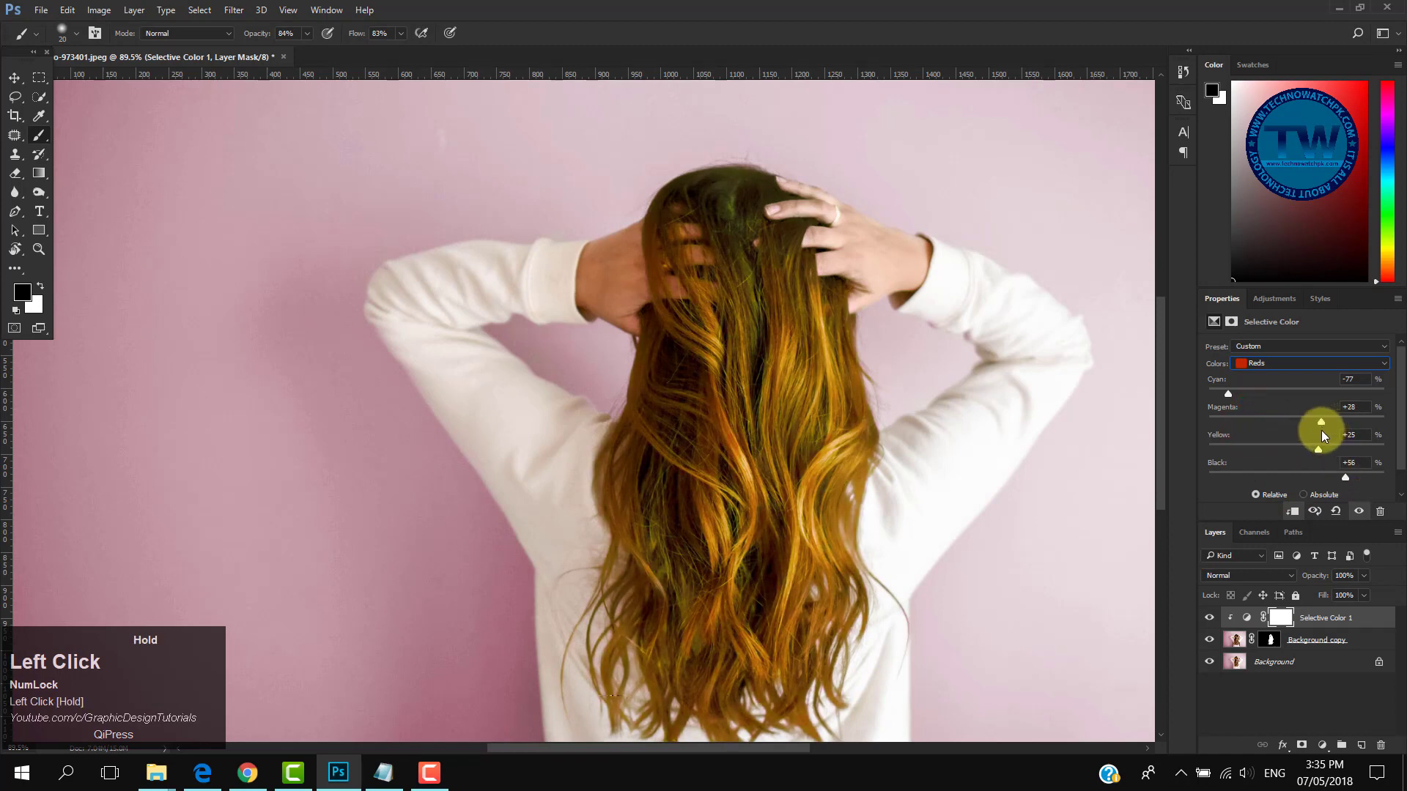
# Step: Set the Cyans in the Selective Color adjustment to Cyan +42%, Magenta +67%, Yellow -54% and Black -52%
pyautogui.click(1281, 362)
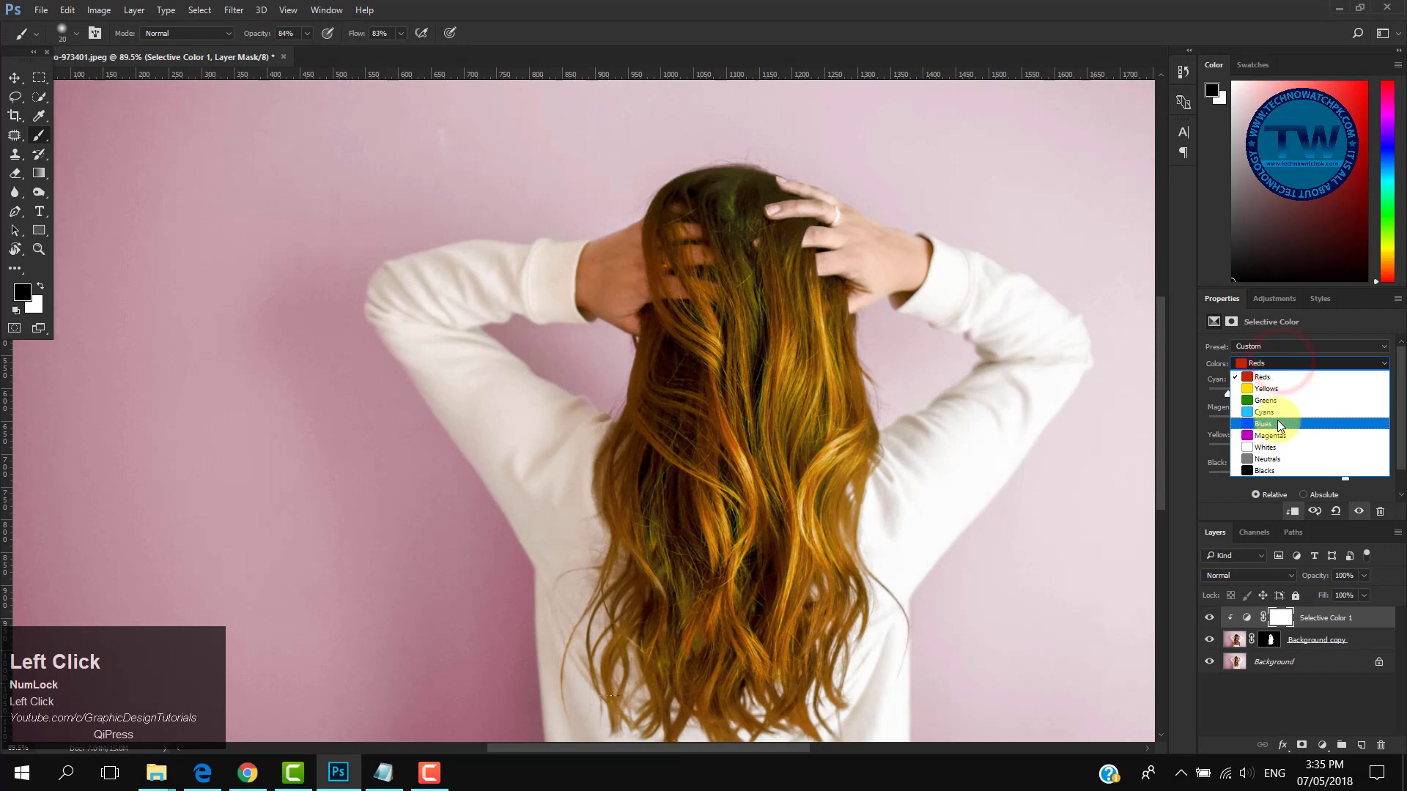
pyautogui.click(1278, 419)
pyautogui.moveTo(1292, 393); pyautogui.dragTo(1268, 397)
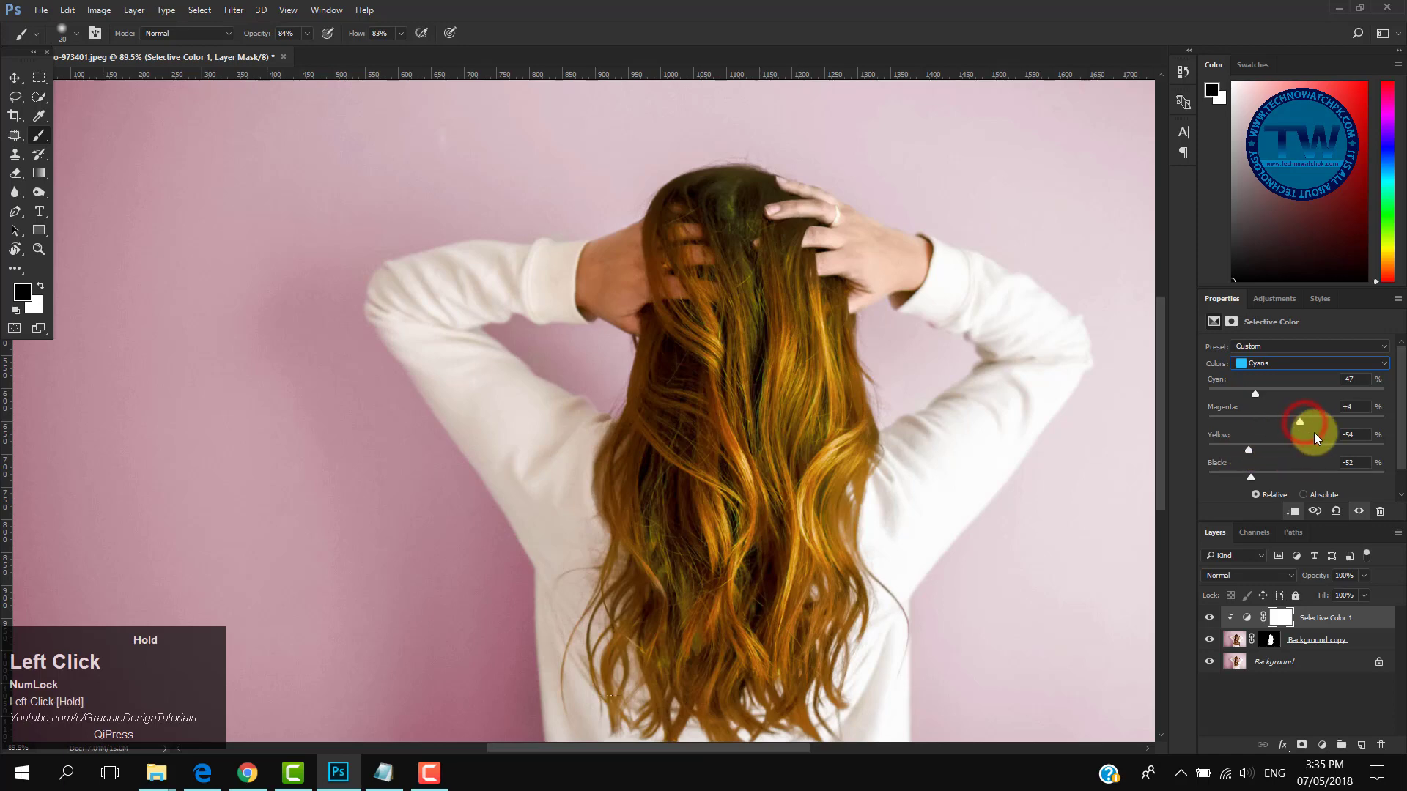
pyautogui.moveTo(1313, 433); pyautogui.dragTo(1355, 432)
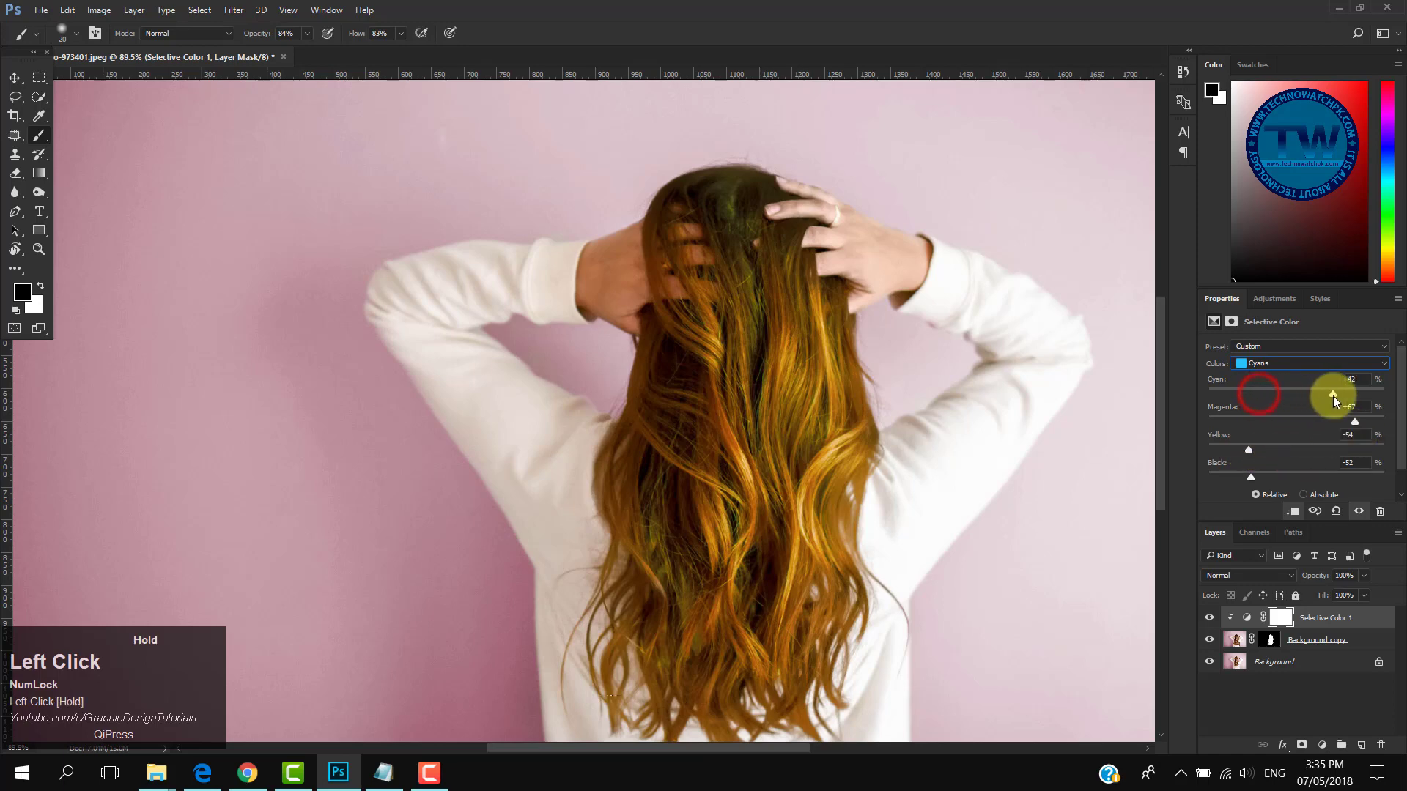
# Step: Return to the Neutrals in the Selective Color adjustment and set Cyan to +12% and Magenta to -6%
pyautogui.click(1271, 364)
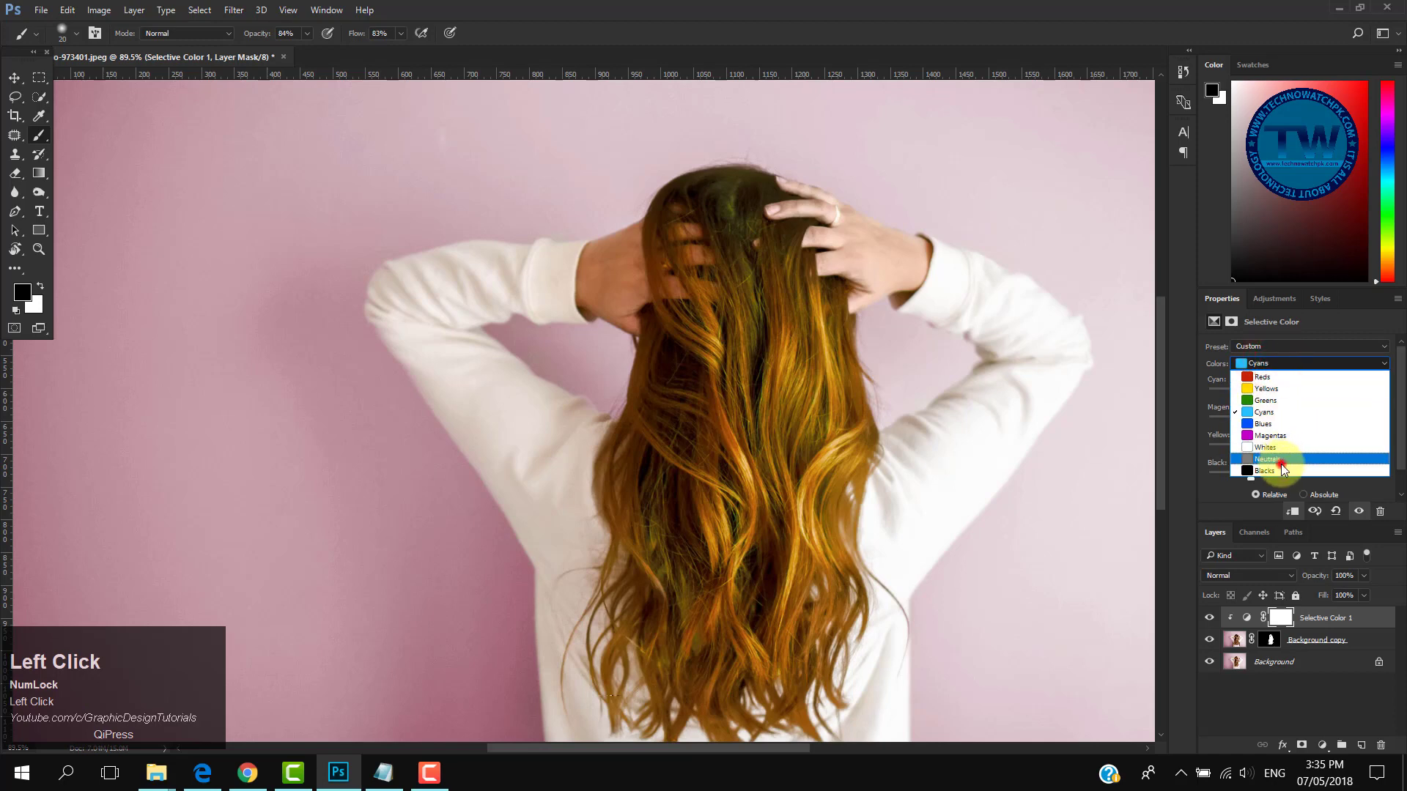
pyautogui.click(1281, 464)
pyautogui.moveTo(1274, 419); pyautogui.dragTo(1304, 422)
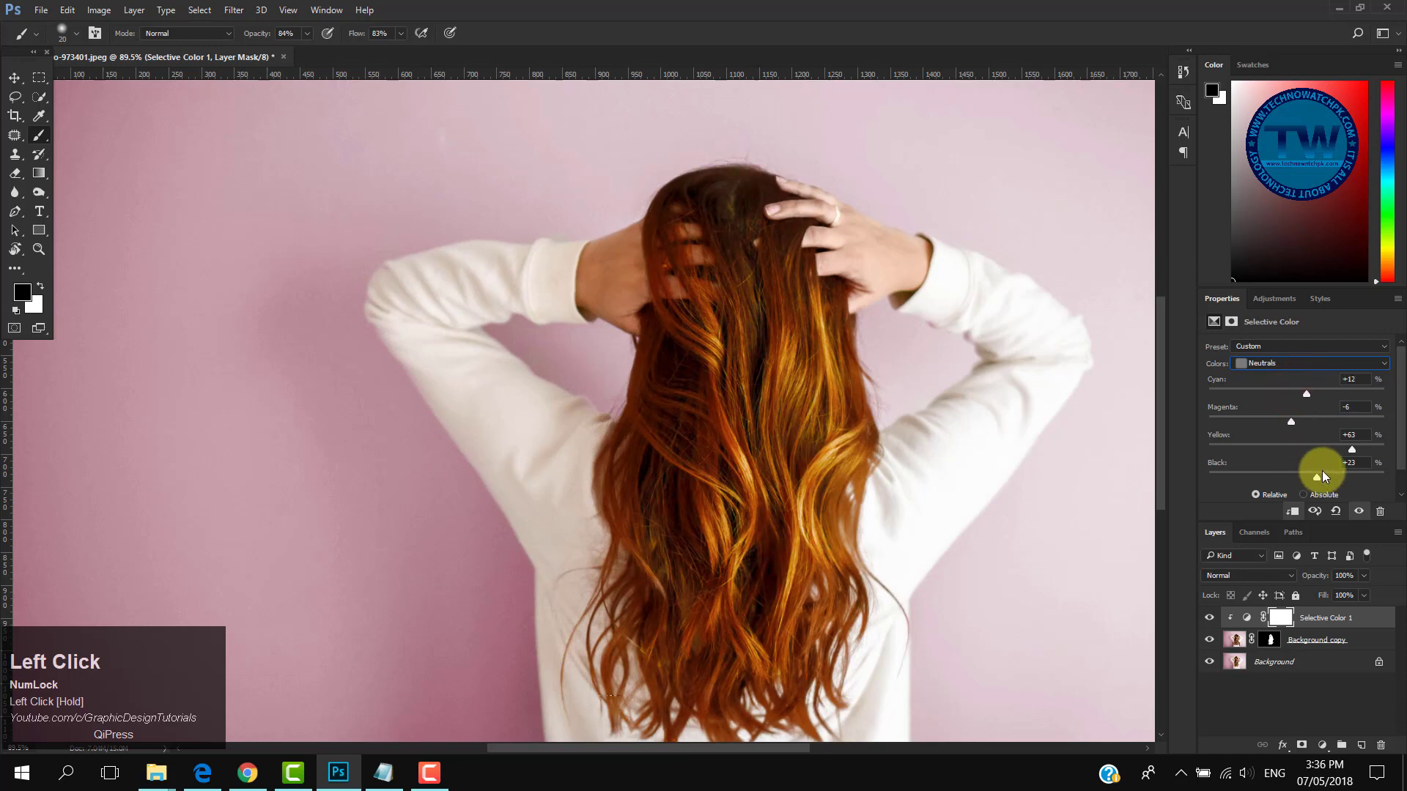
# Step: Set the Black of the Neutrals in the Selective Color adjustment to -18%
pyautogui.moveTo(1323, 475); pyautogui.dragTo(1288, 478)
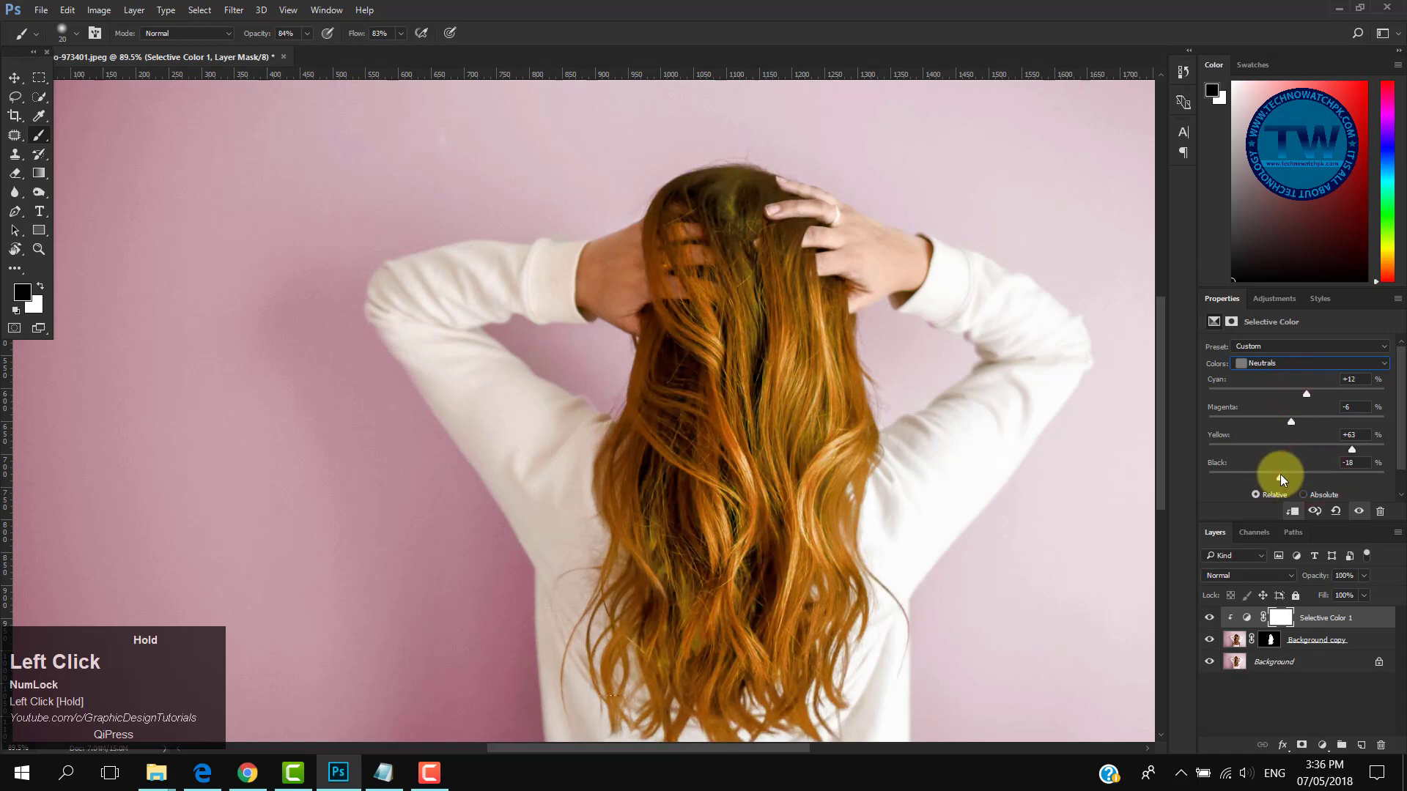
pyautogui.scroll(-1, 1259, 469)
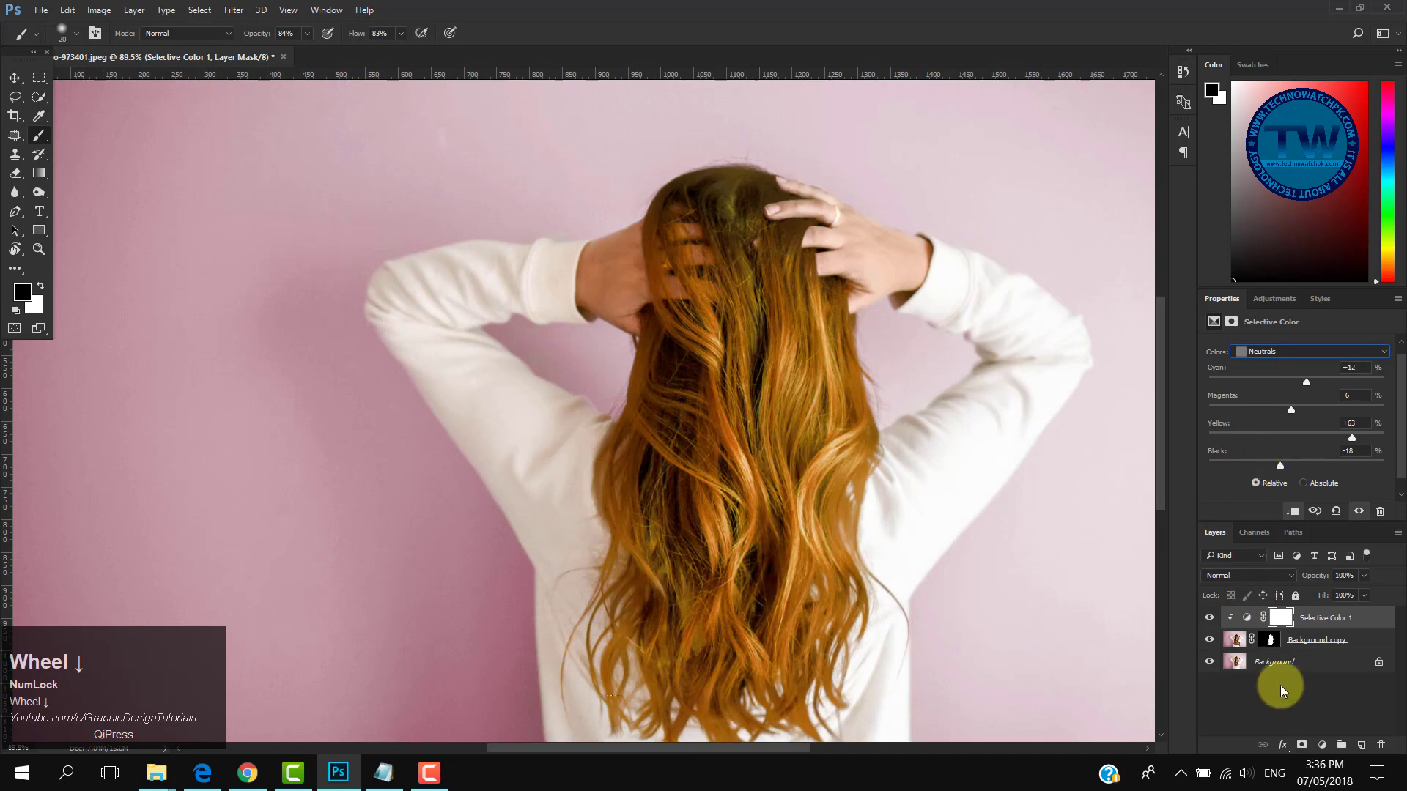
# Step: Add a Hue/Saturation adjustment layer above Selective Color 1 and hide the Selective Color 1 layer
pyautogui.click(1323, 745)
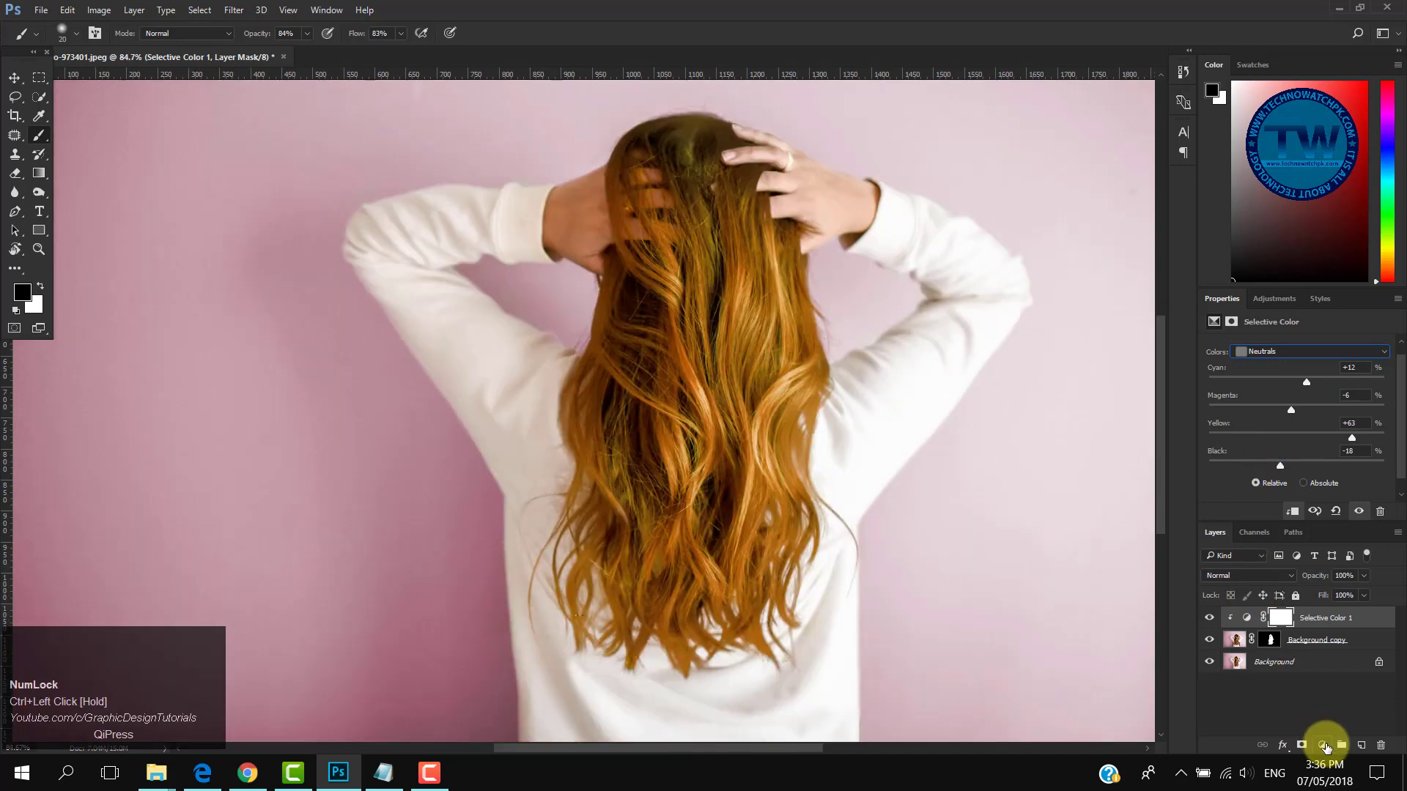
pyautogui.click(1325, 745)
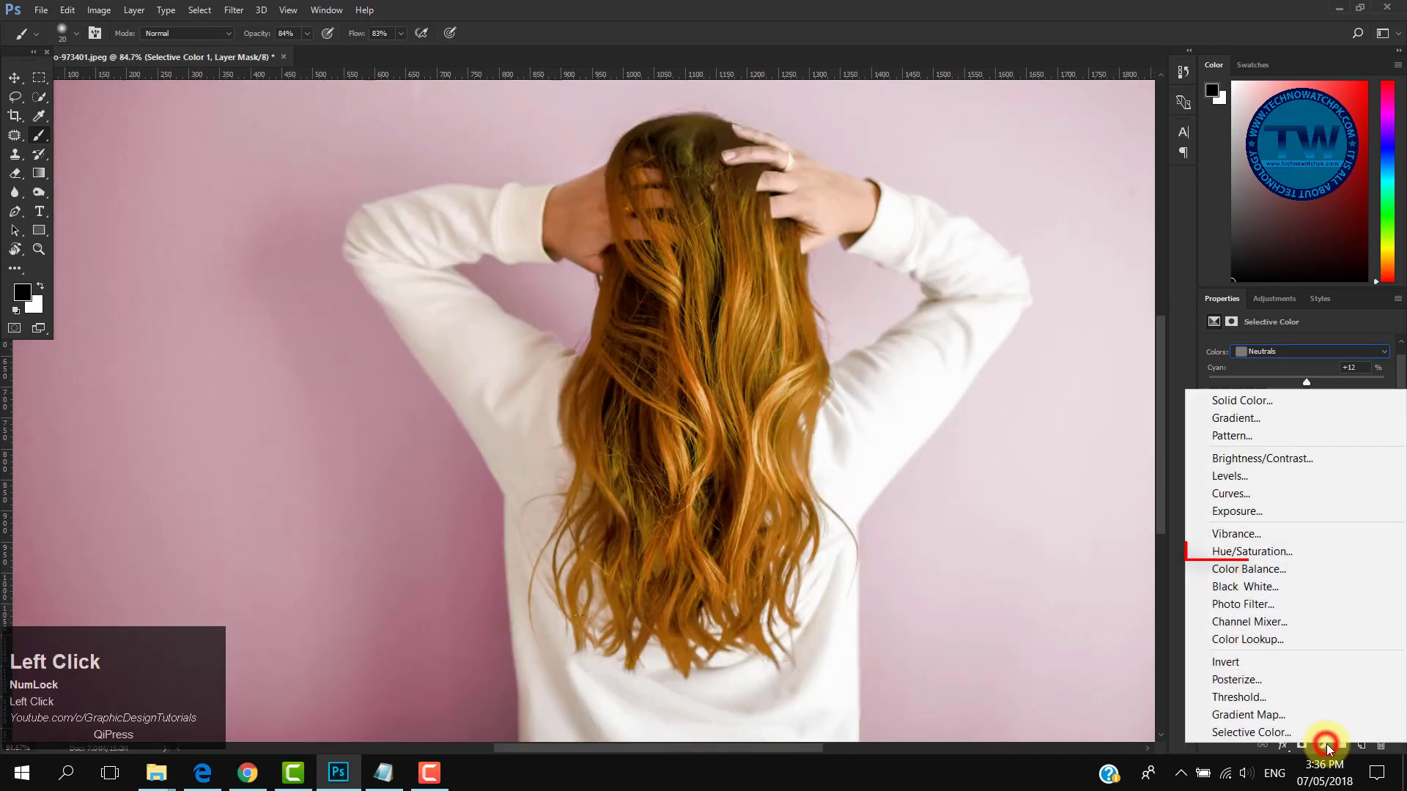
pyautogui.click(1300, 551)
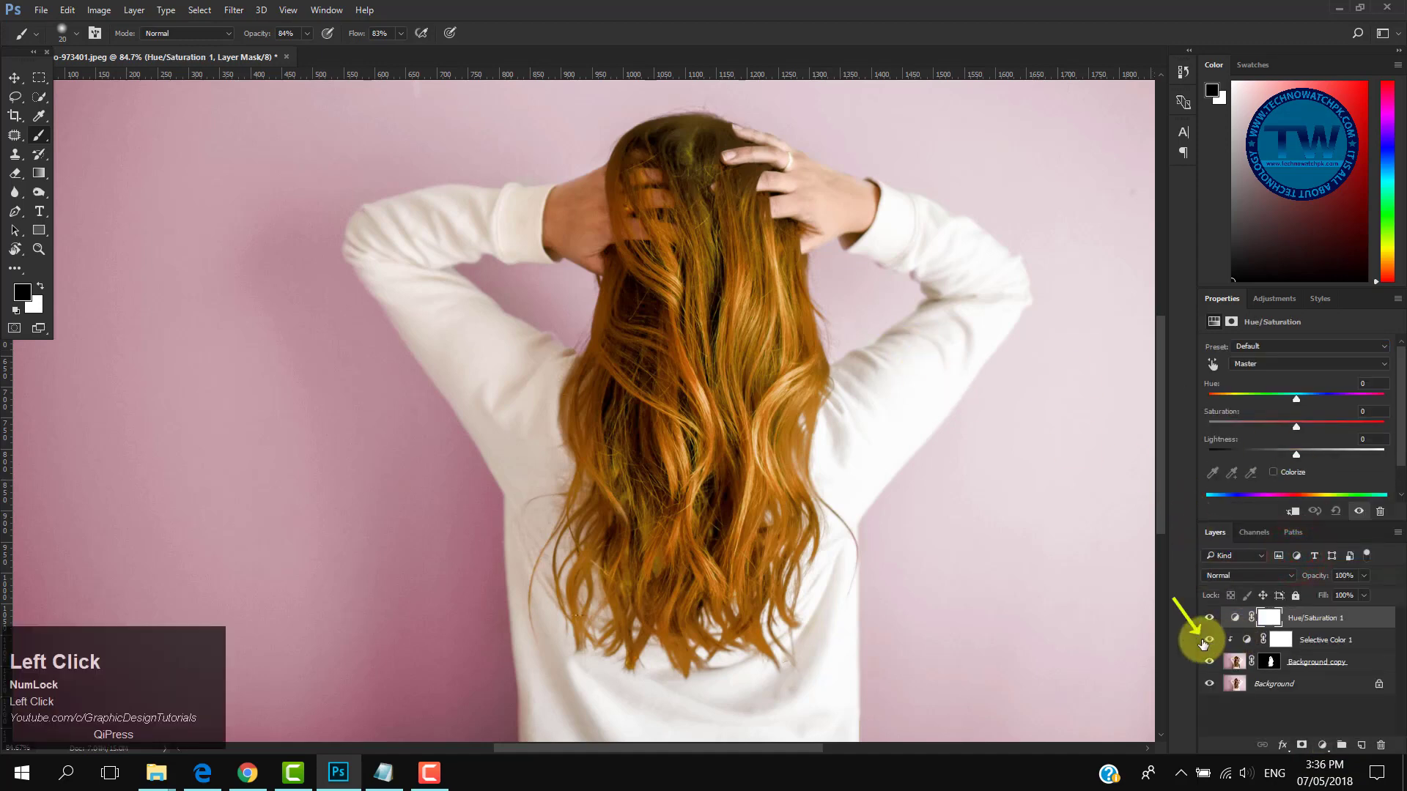
pyautogui.click(1210, 642)
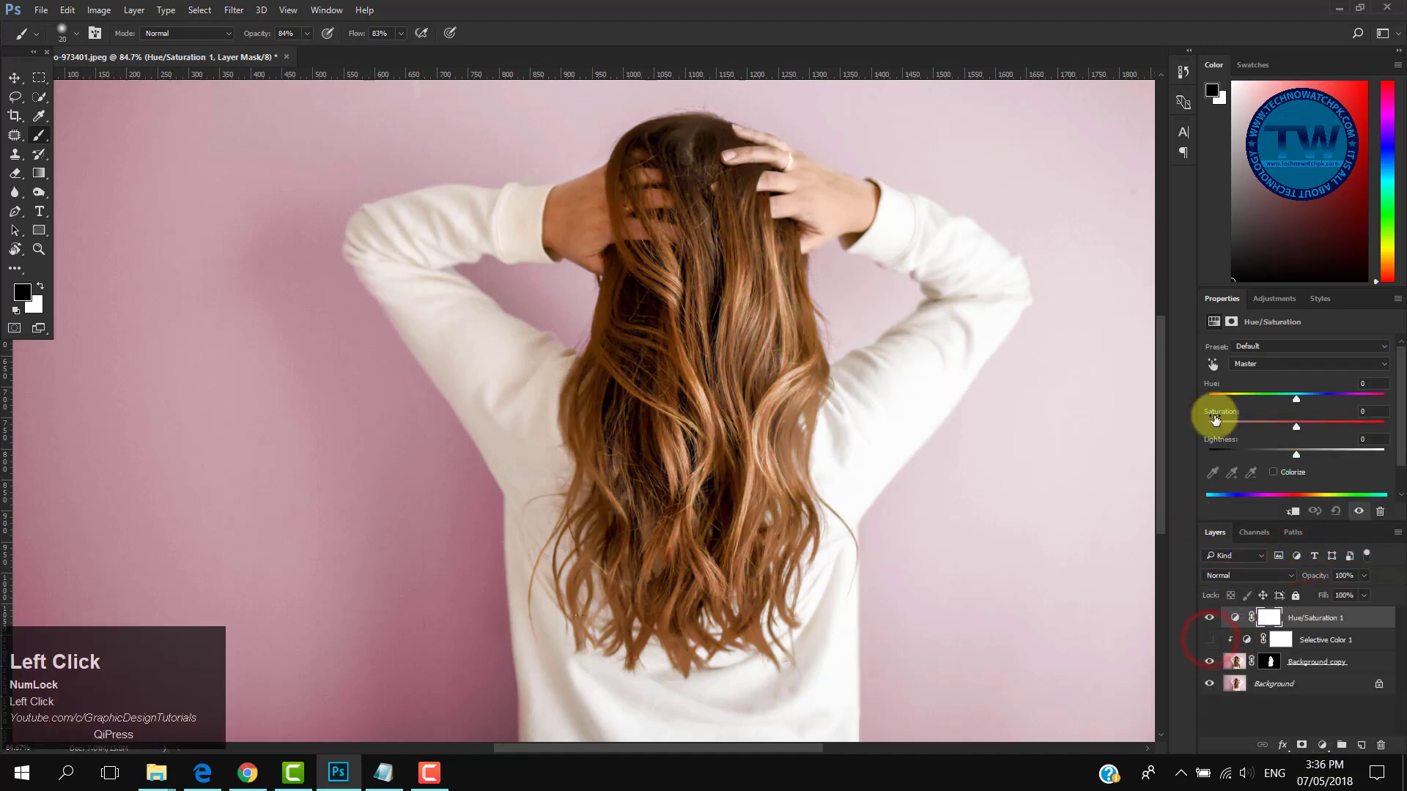
# Step: Colorize the Hue/Saturation adjustment with Hue 27 and Saturation 84, and clip it to the masked hair layer
pyautogui.click(1272, 474)
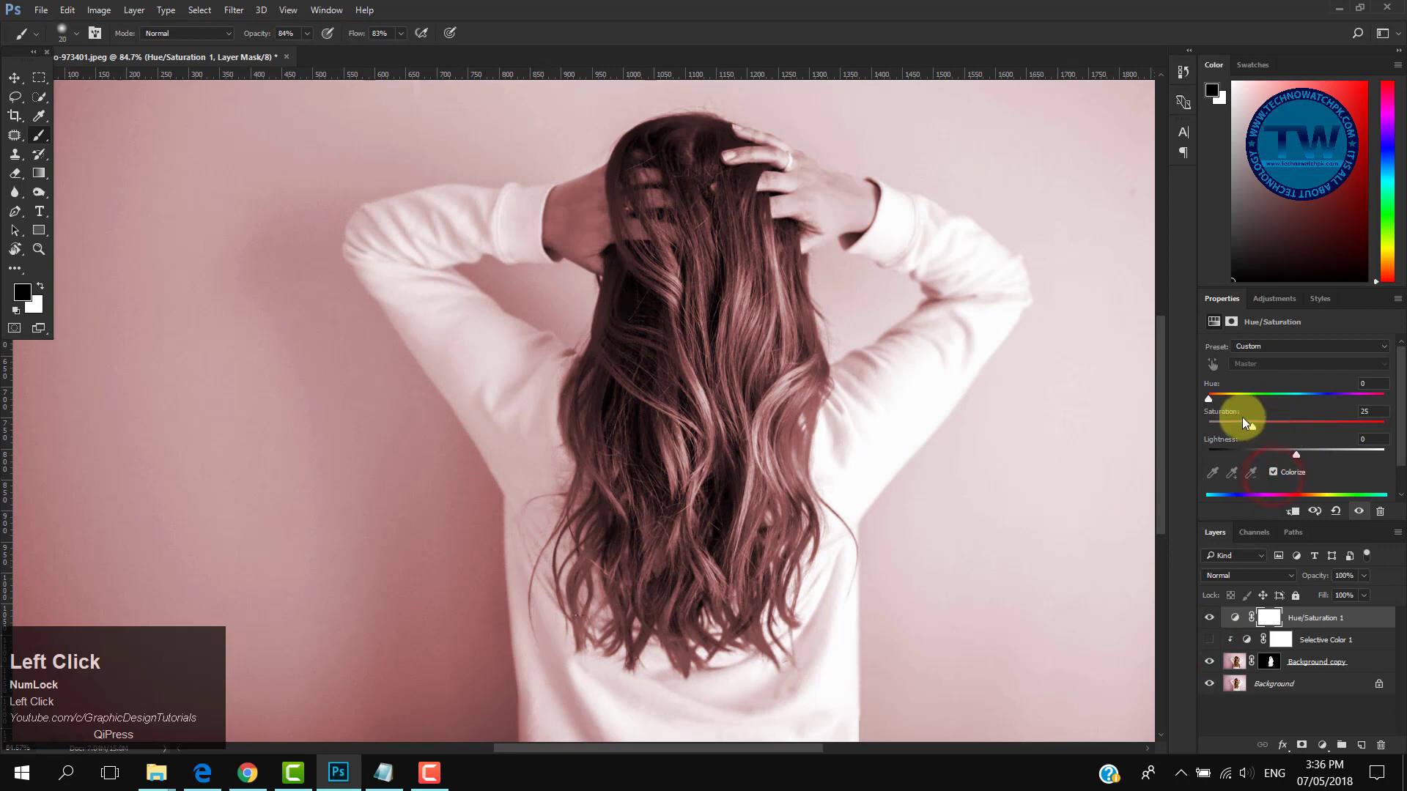
pyautogui.moveTo(1211, 403); pyautogui.dragTo(1255, 431)
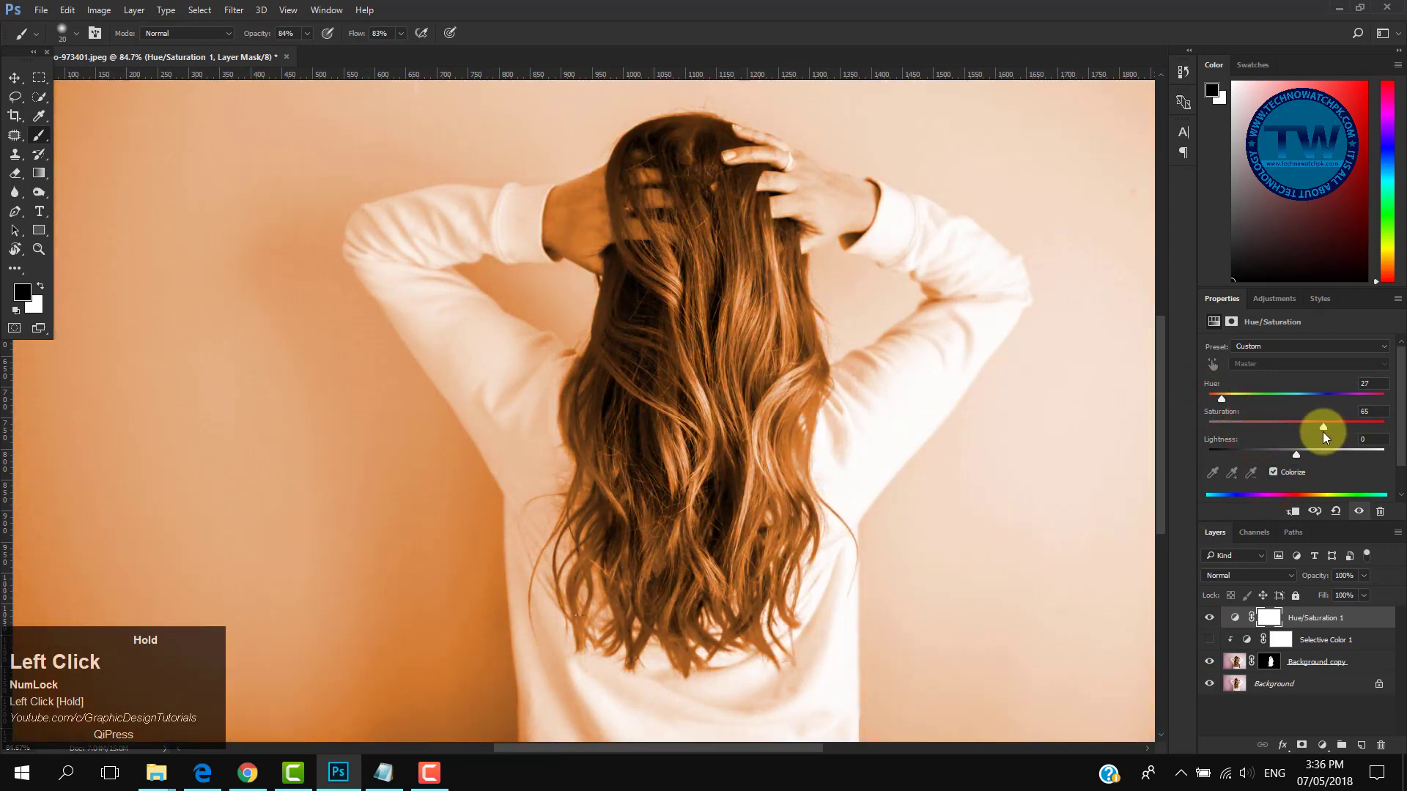
pyautogui.moveTo(1356, 433); pyautogui.dragTo(1356, 432)
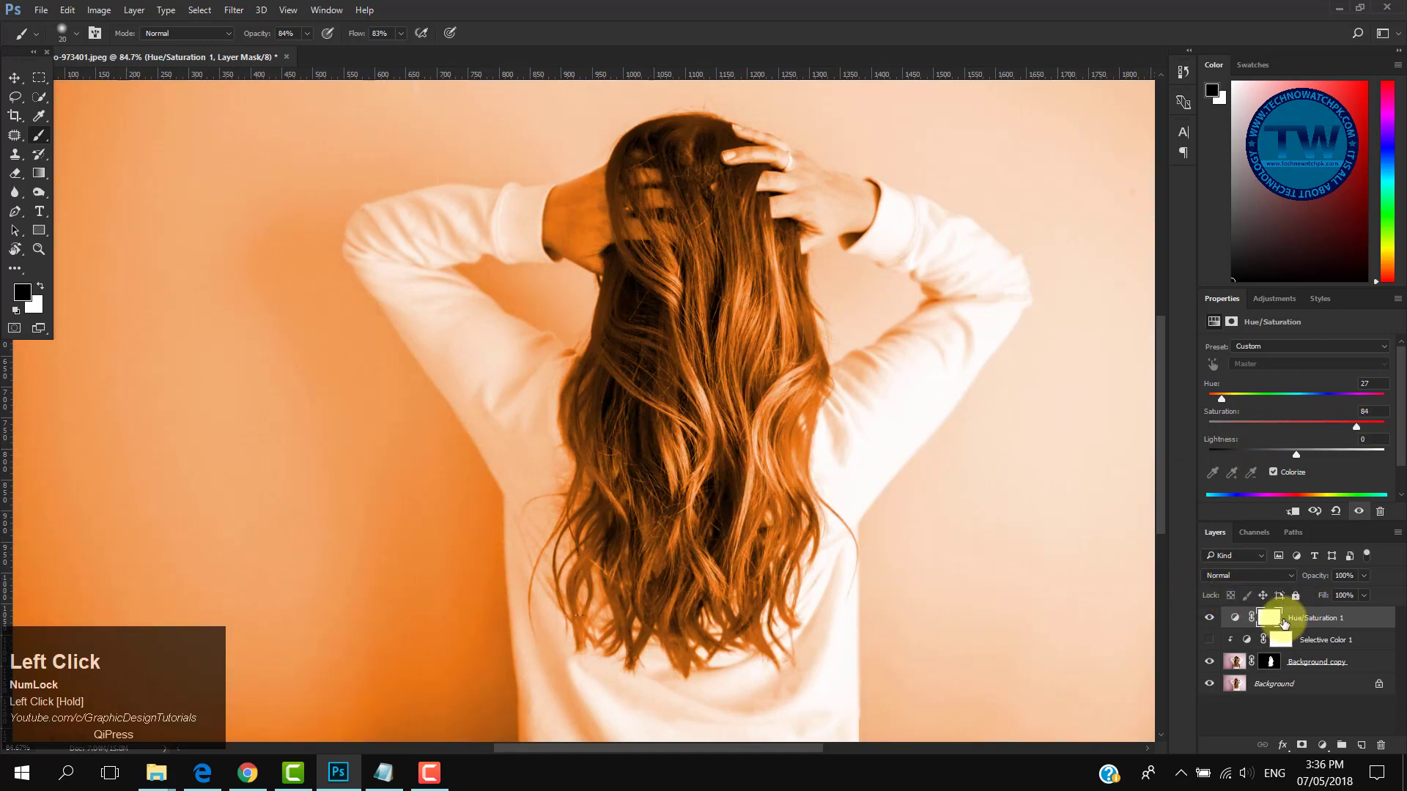
pyautogui.click(1293, 511)
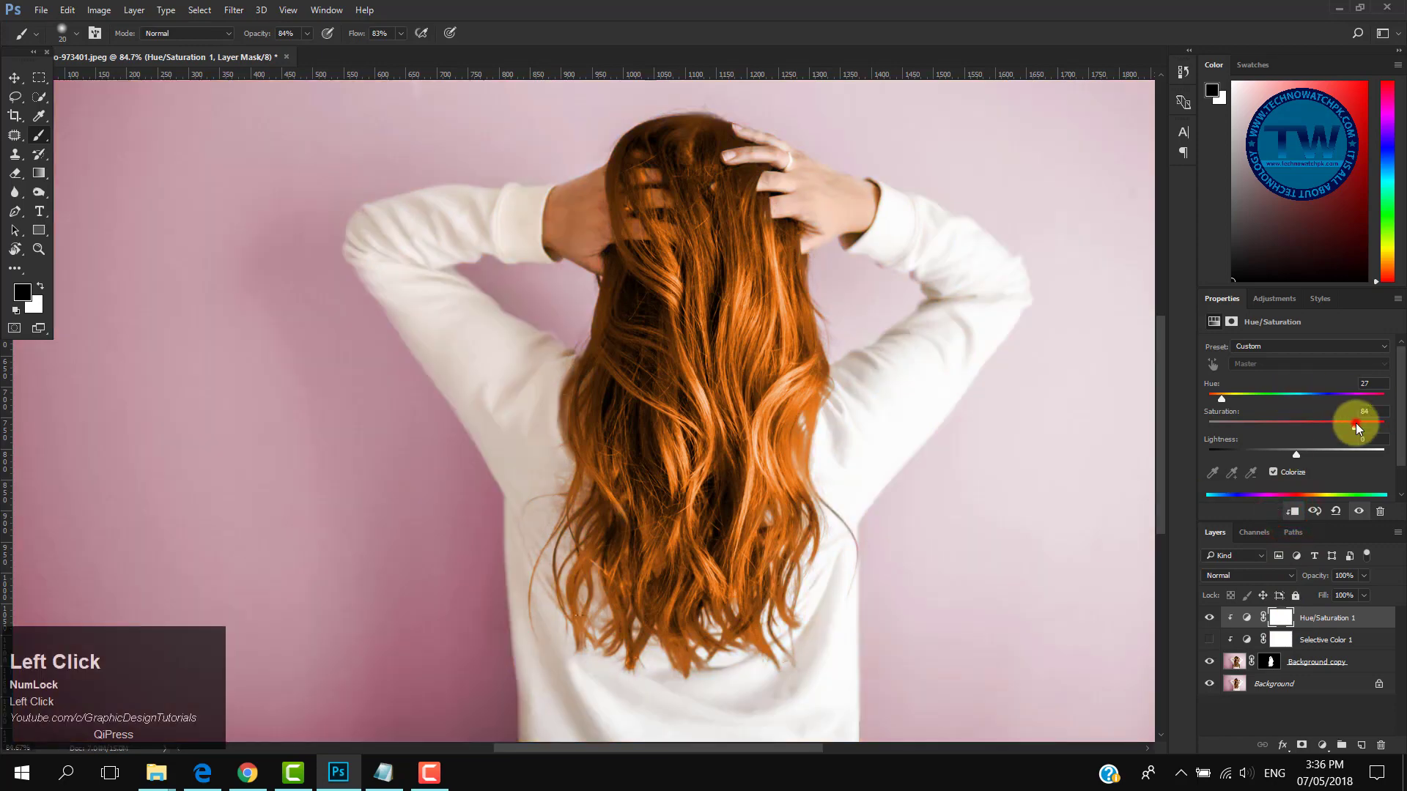
# Step: Try yellow and dark brown hair in the Hue/Saturation adjustment, ending with Hue 26, Saturation 94 and Lightness -48
pyautogui.moveTo(1359, 423); pyautogui.dragTo(1373, 426)
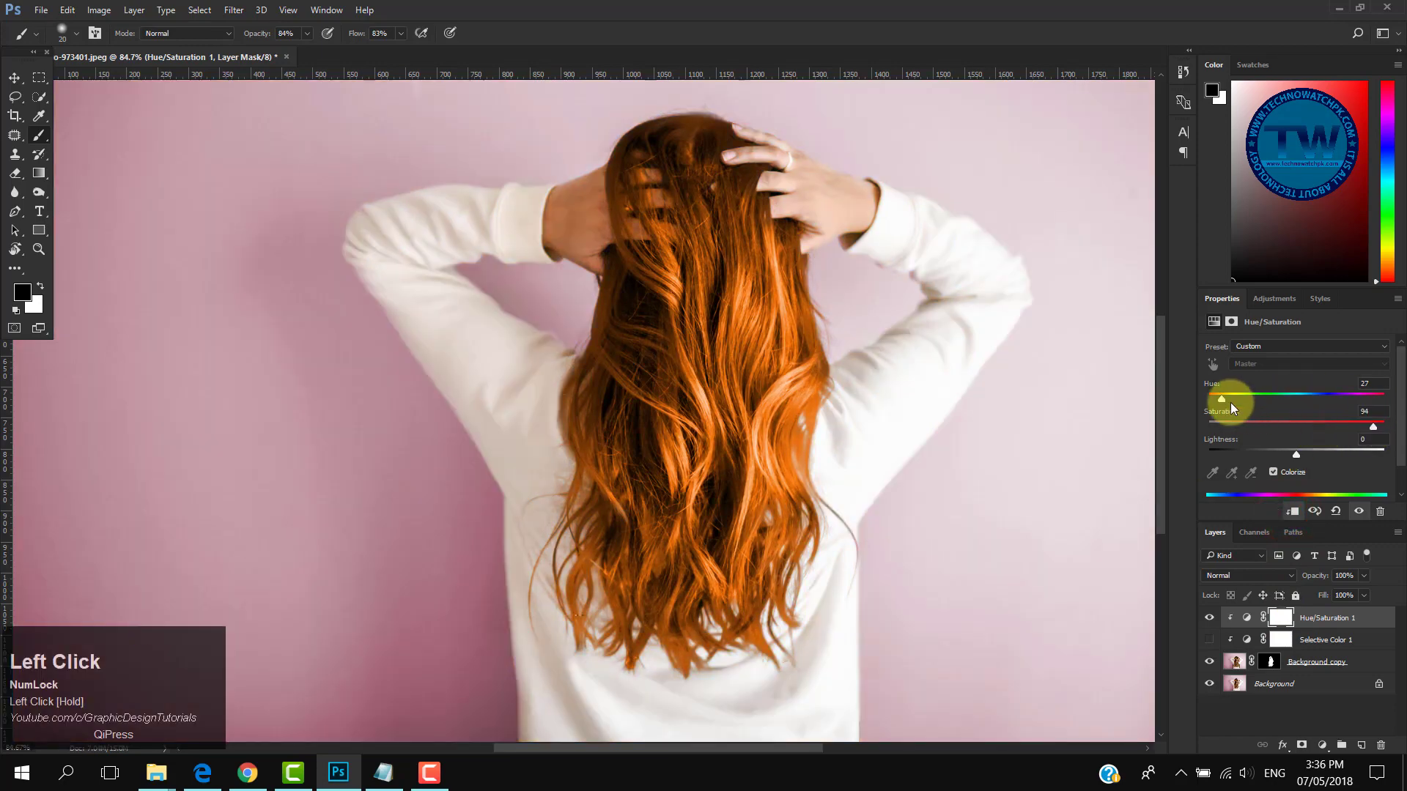
pyautogui.moveTo(1222, 400)
pyautogui.mouseDown()
pyautogui.moveTo(1254, 398)
pyautogui.moveTo(1236, 399)
pyautogui.mouseUp()
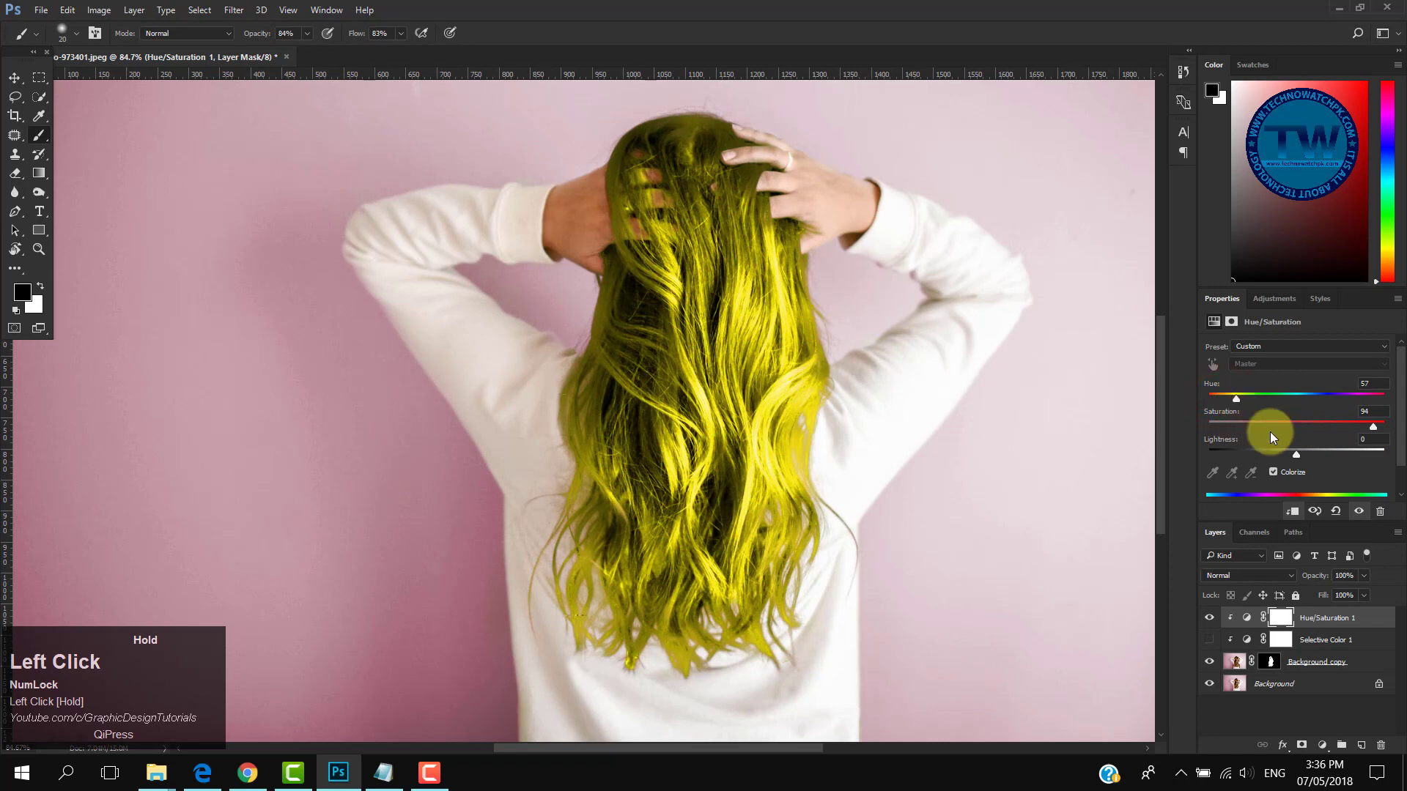
pyautogui.moveTo(1295, 450); pyautogui.dragTo(1253, 453)
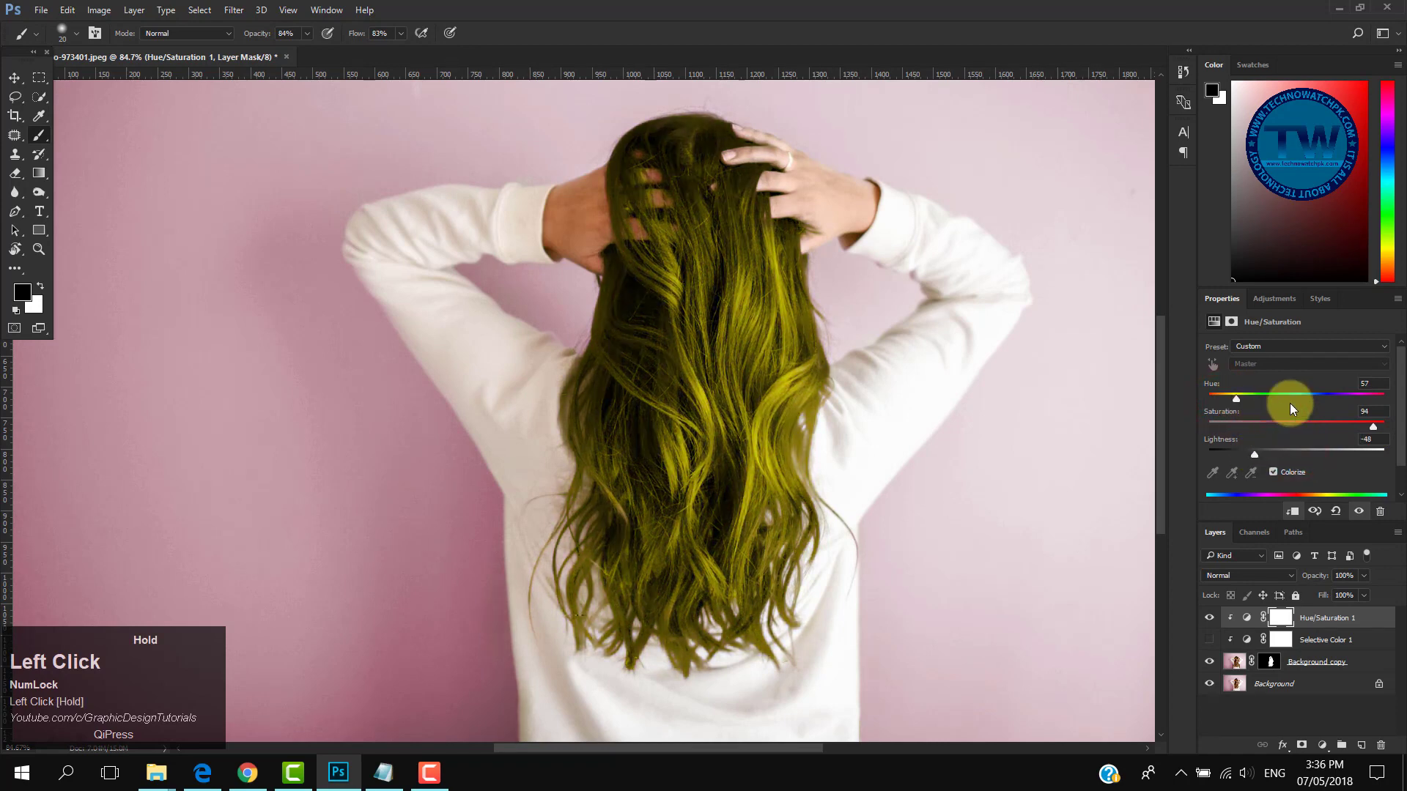
pyautogui.moveTo(1233, 400)
pyautogui.mouseDown()
pyautogui.moveTo(1373, 400)
pyautogui.moveTo(1224, 406)
pyautogui.mouseUp()
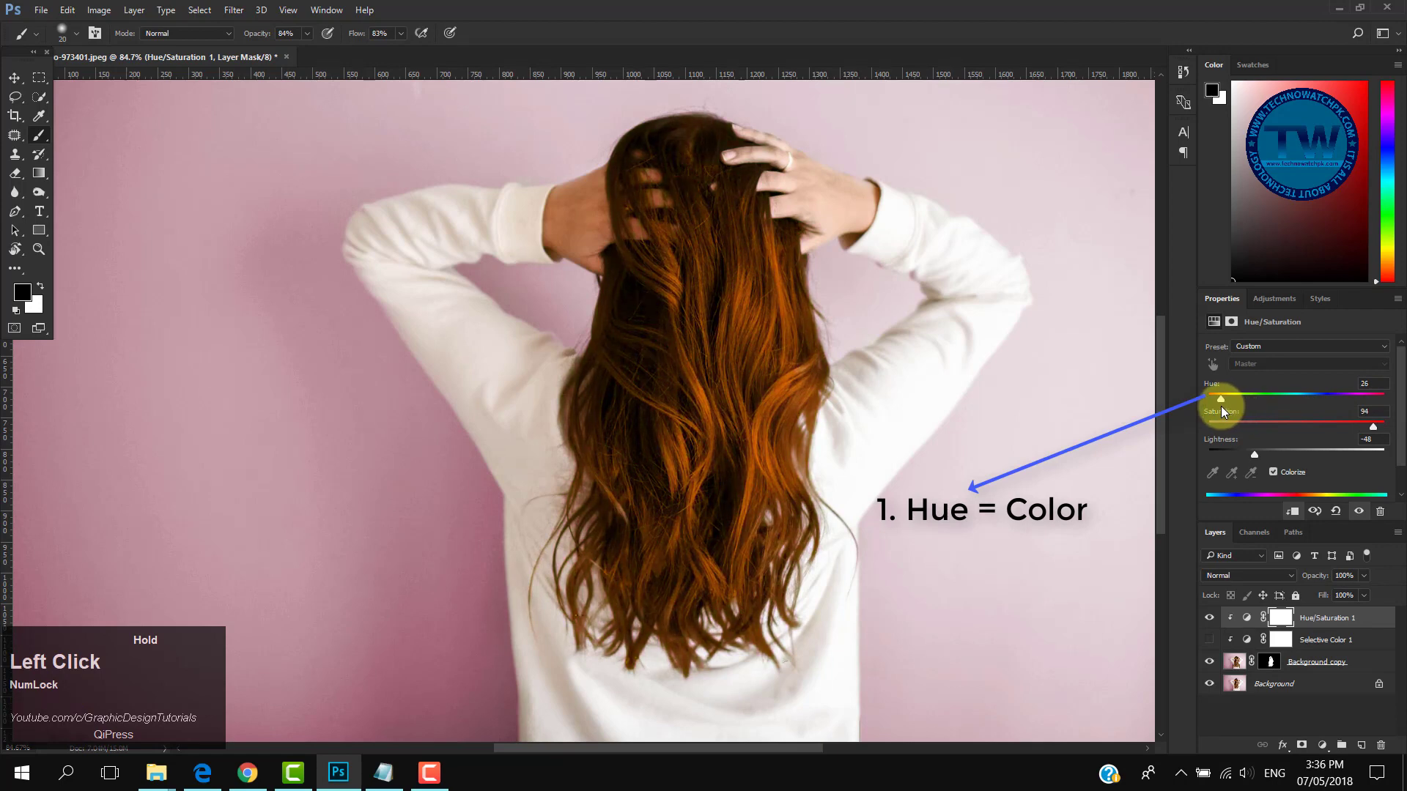
# Step: Turn the hair bright green in the Hue/Saturation adjustment with Hue 123, Saturation 91 and Lightness +2
pyautogui.moveTo(1263, 453); pyautogui.dragTo(1278, 453)
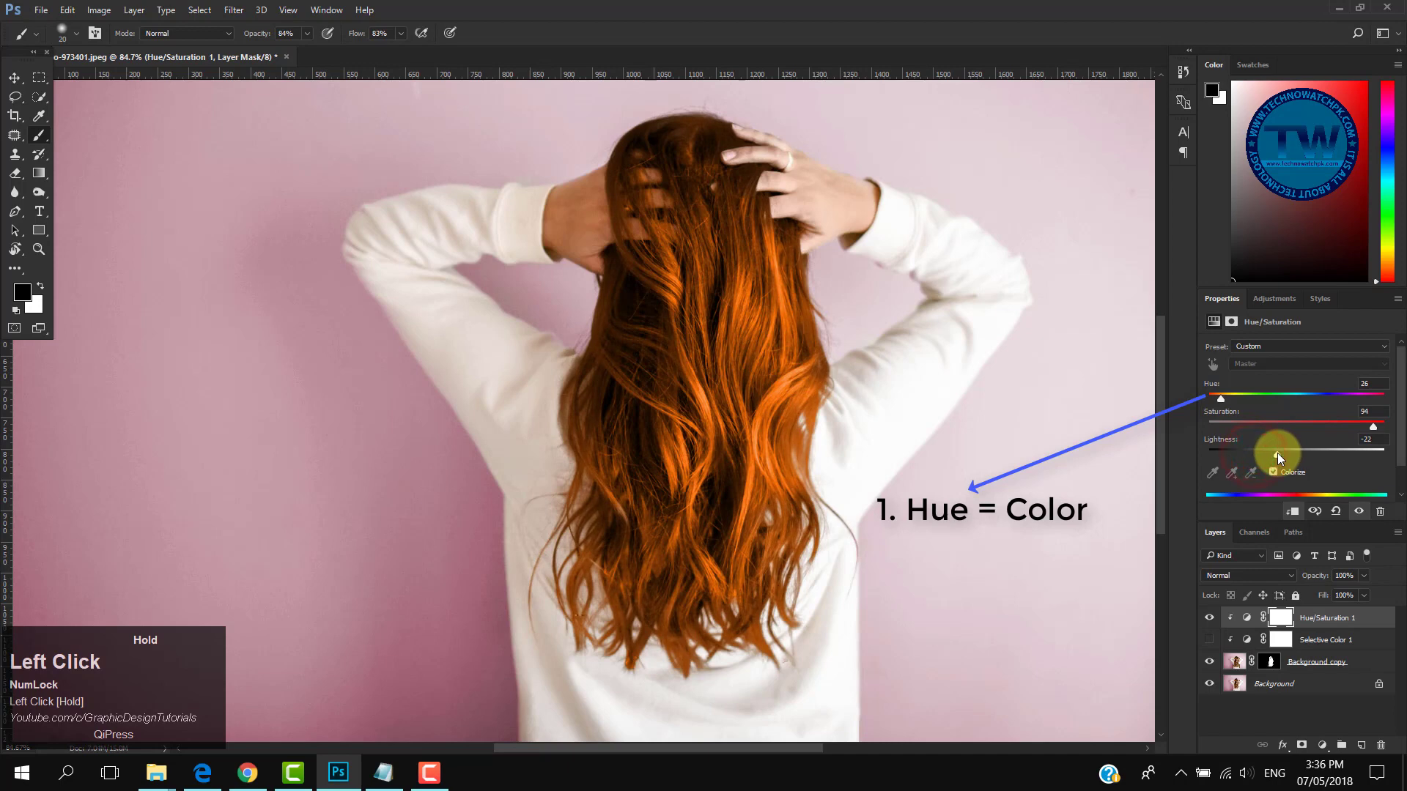
pyautogui.moveTo(1355, 423); pyautogui.dragTo(1295, 424)
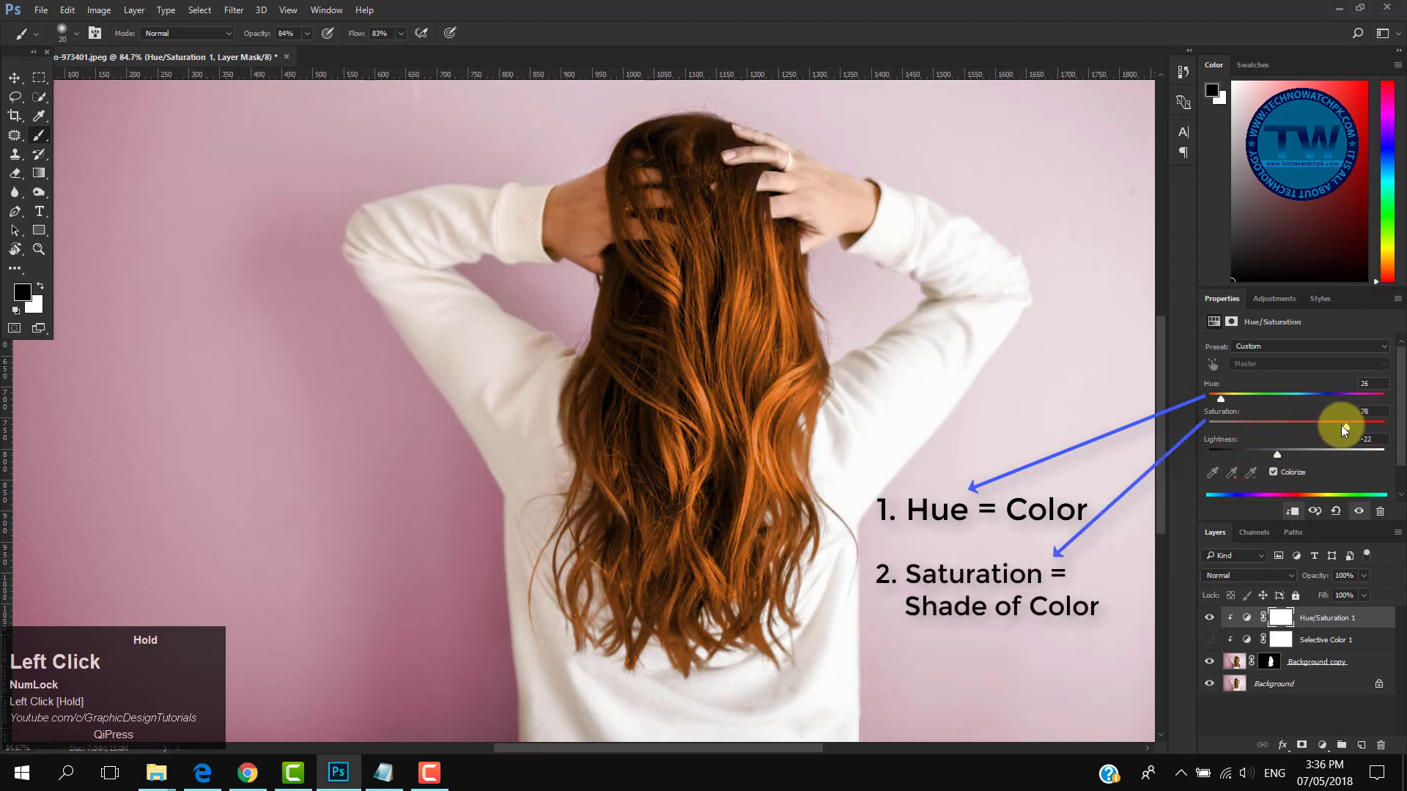
pyautogui.moveTo(1272, 450); pyautogui.dragTo(1368, 428)
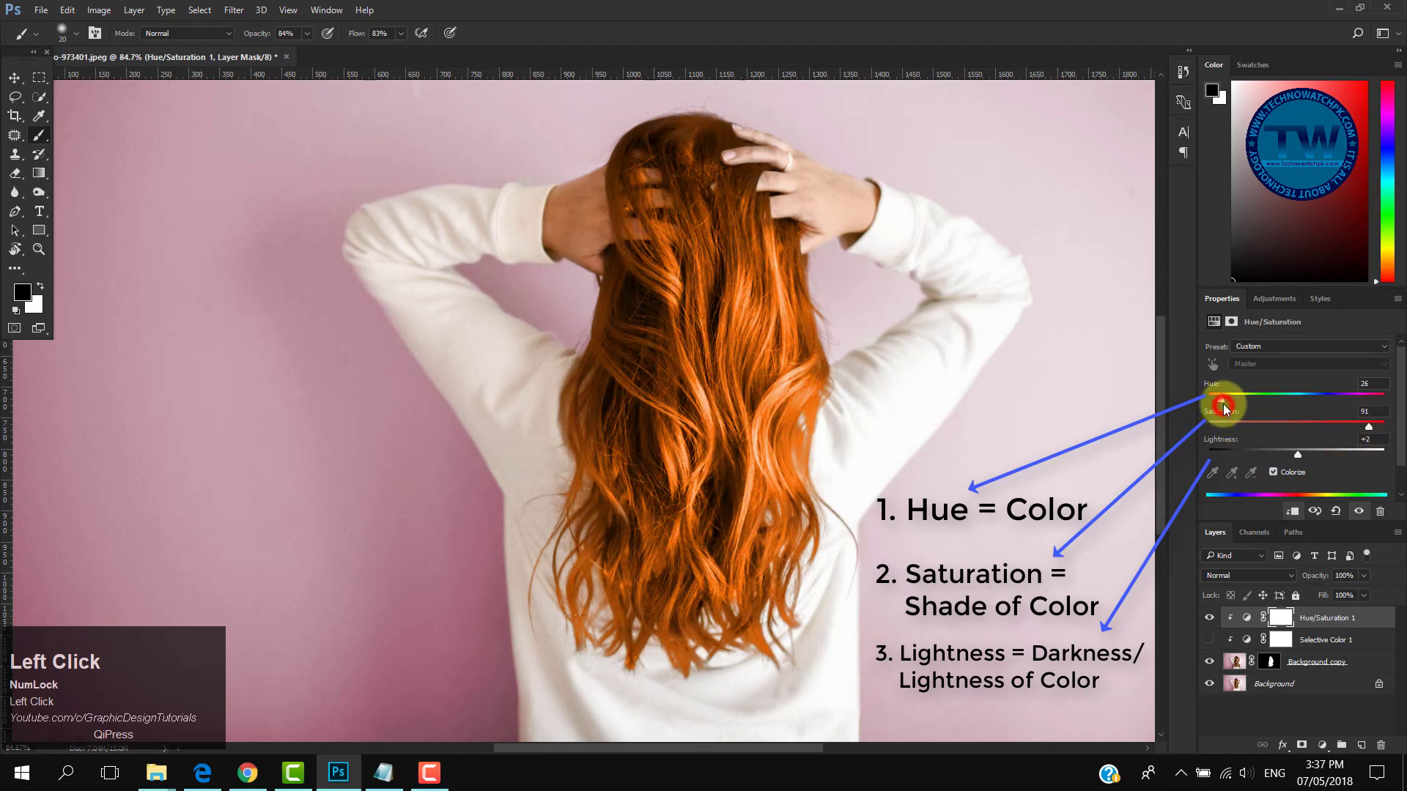
pyautogui.moveTo(1224, 398); pyautogui.dragTo(1278, 398)
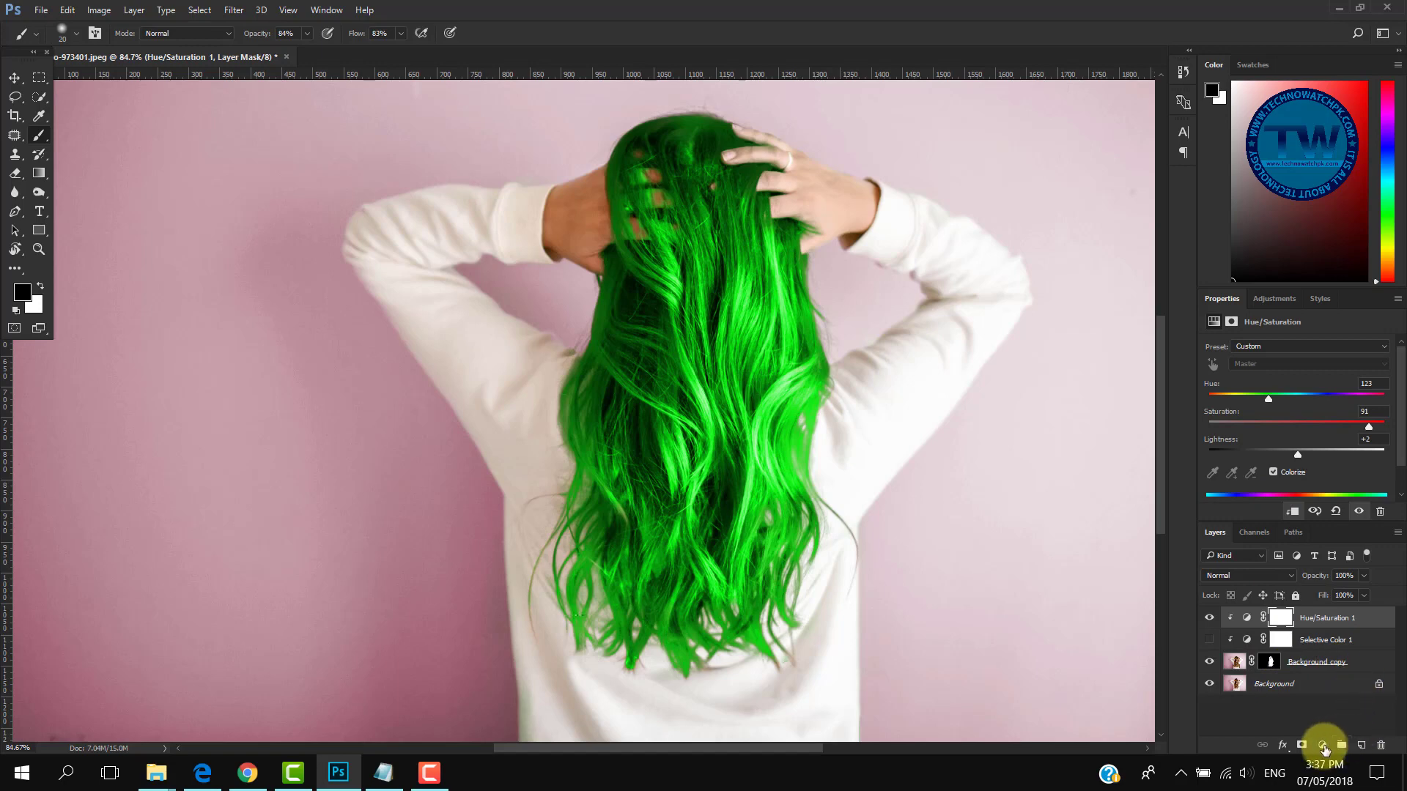
# Step: Add a Solid Color fill layer in orange dd5a1a on top of the stack and hide the Hue/Saturation 1 layer
pyautogui.click(1323, 746)
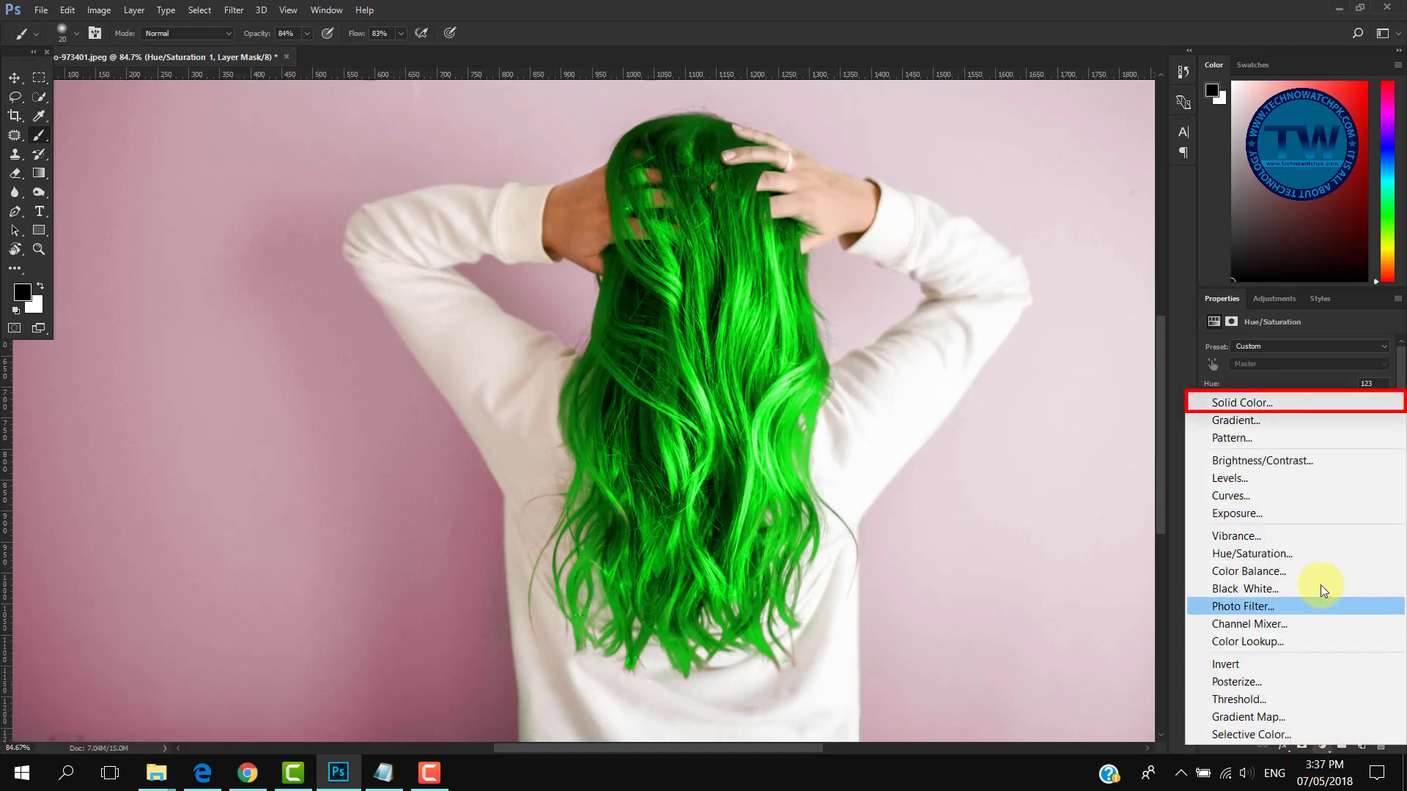
pyautogui.click(1257, 404)
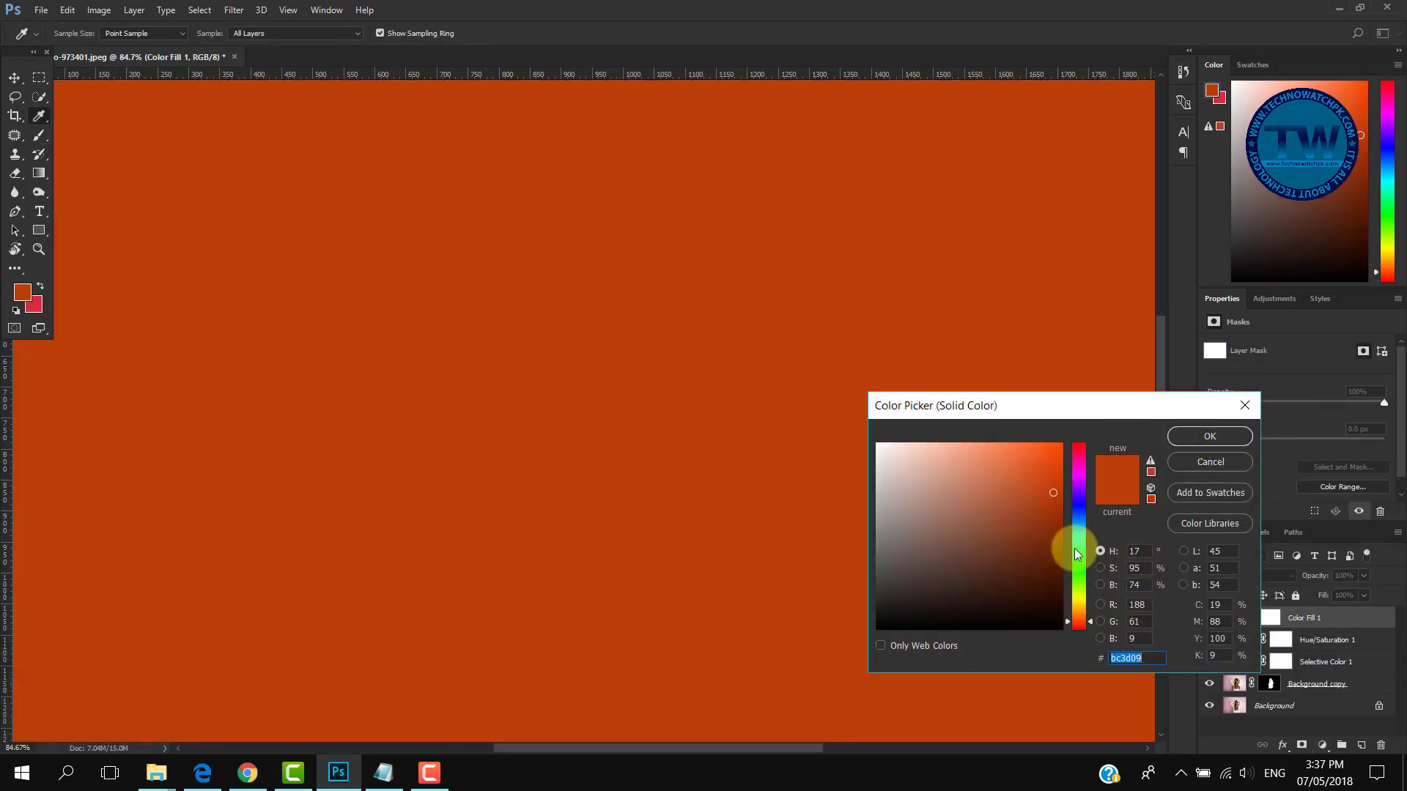
pyautogui.click(1076, 518)
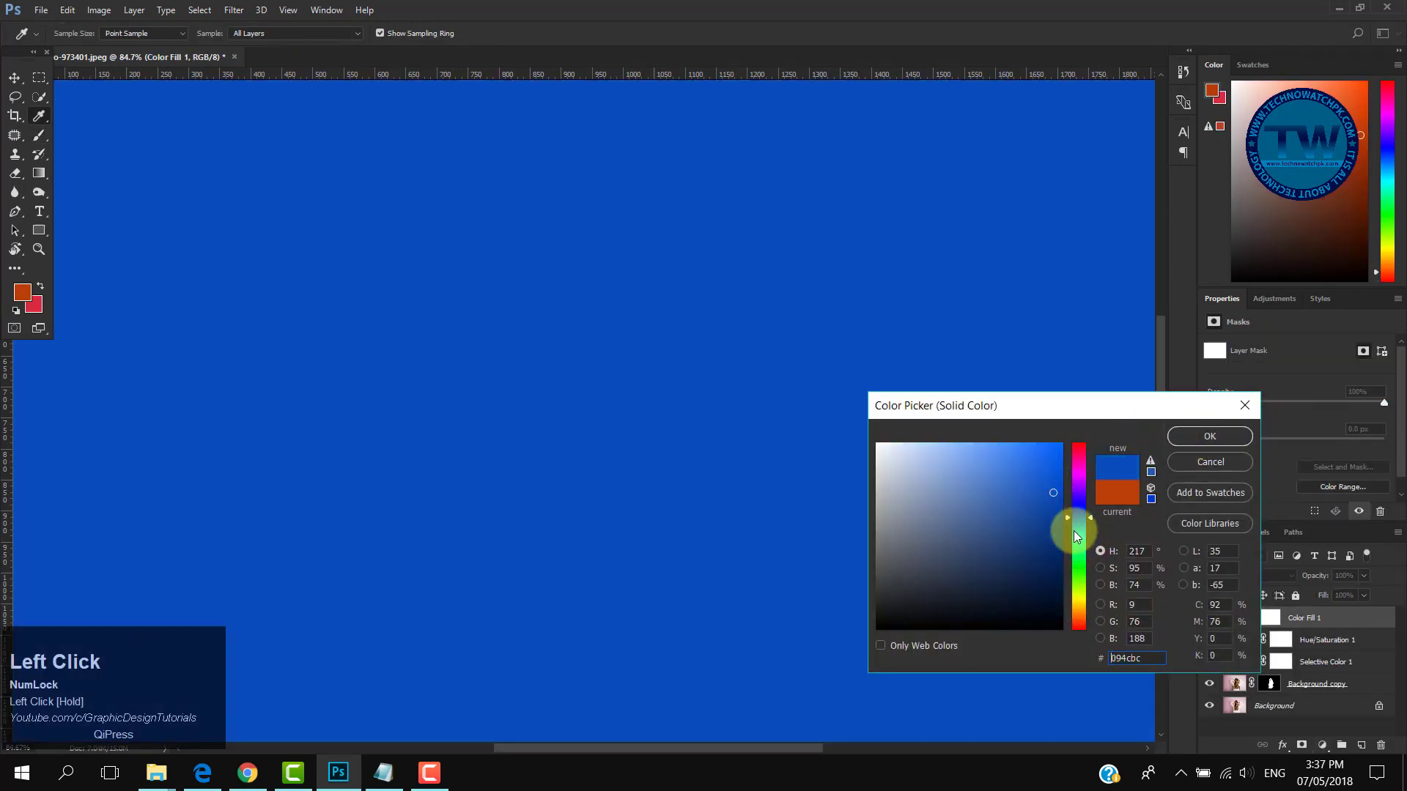
pyautogui.moveTo(1074, 531); pyautogui.dragTo(1086, 620)
pyautogui.moveTo(1043, 472); pyautogui.dragTo(1040, 466)
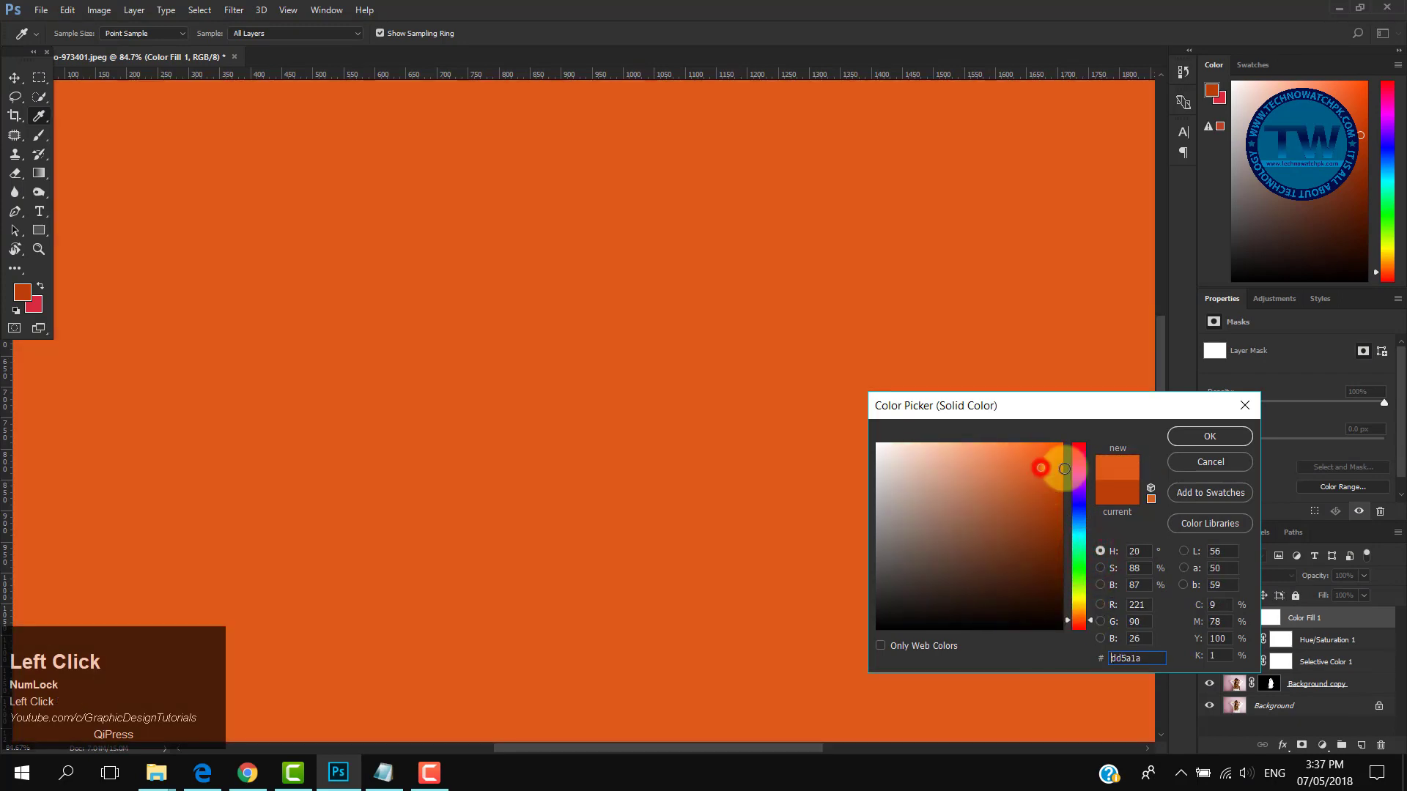
pyautogui.click(1208, 438)
pyautogui.press('b')
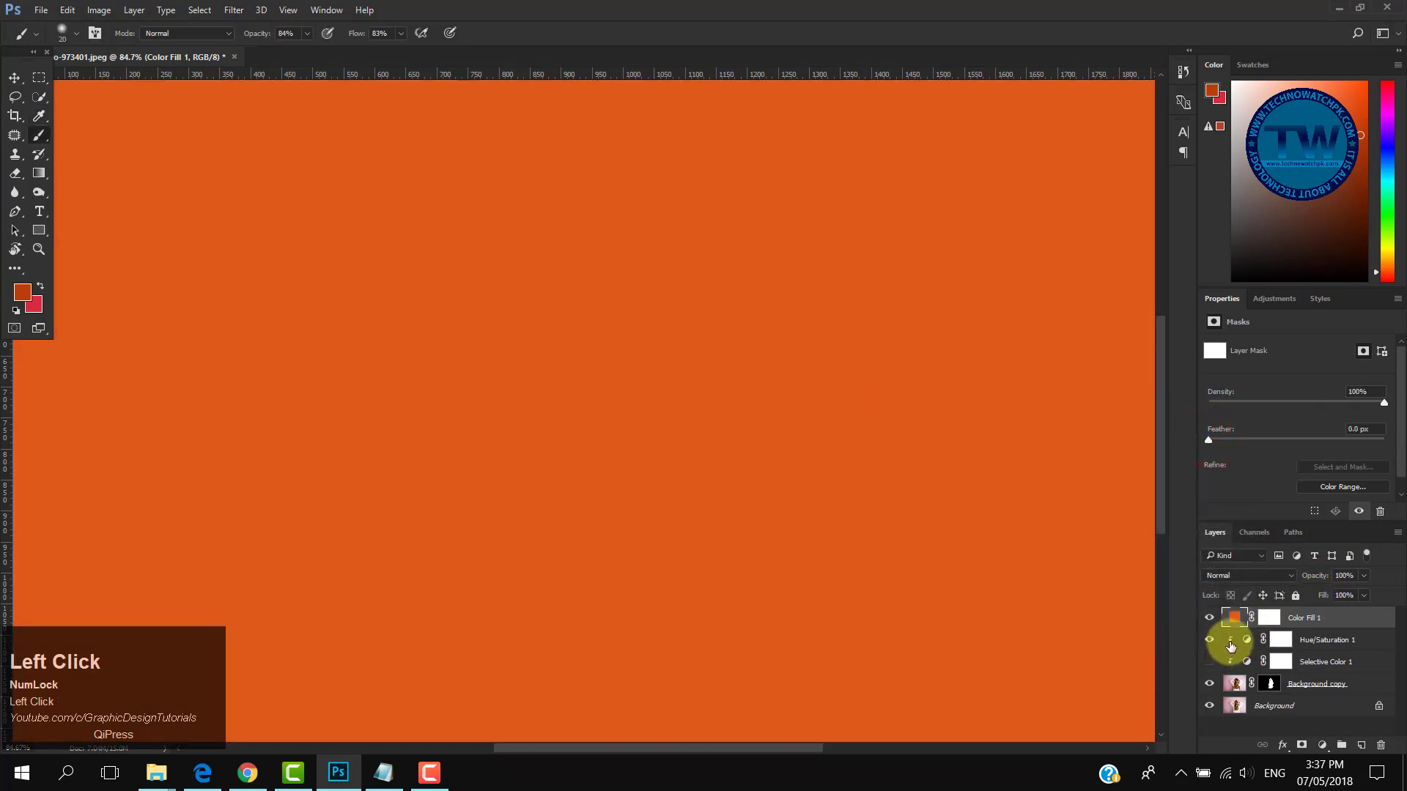
pyautogui.click(1257, 630)
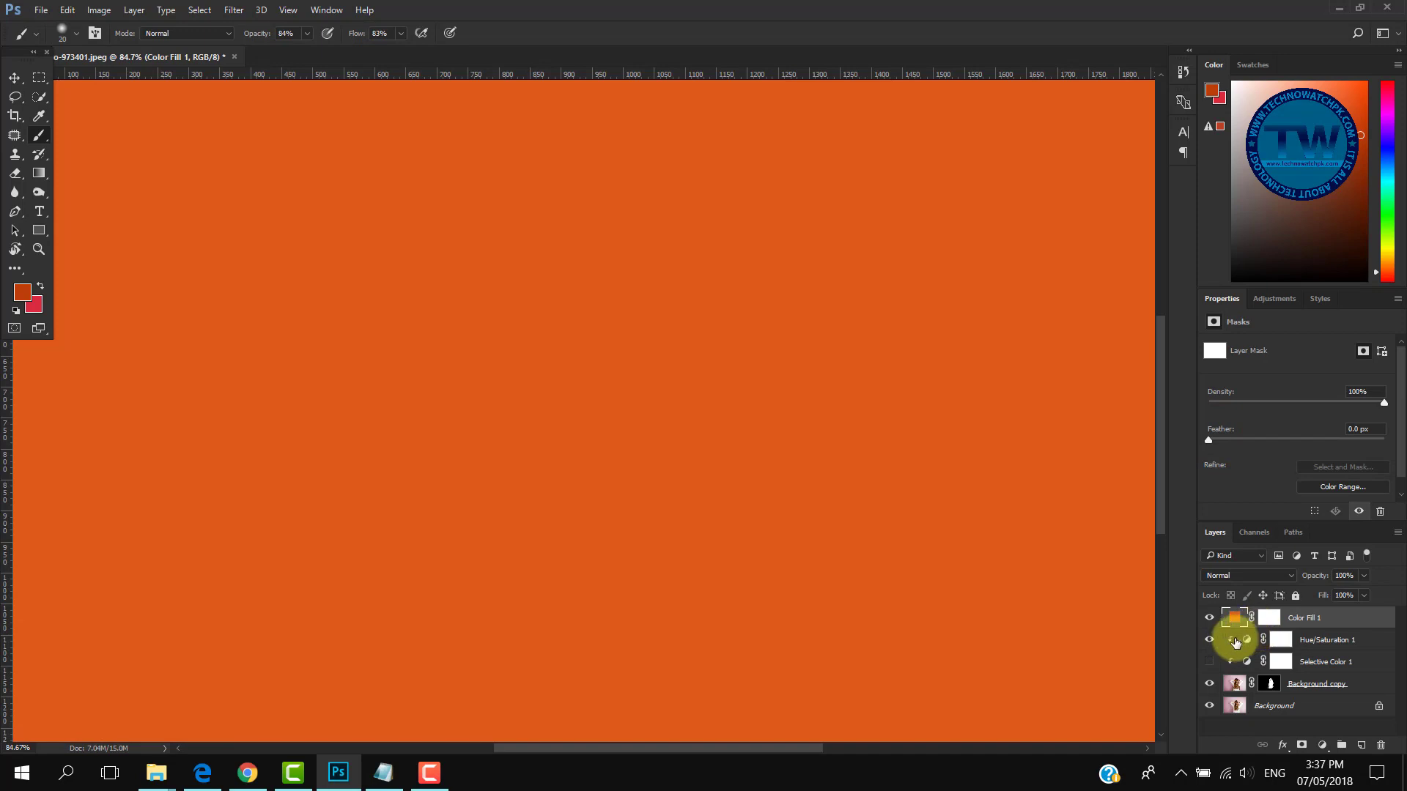
pyautogui.click(1209, 642)
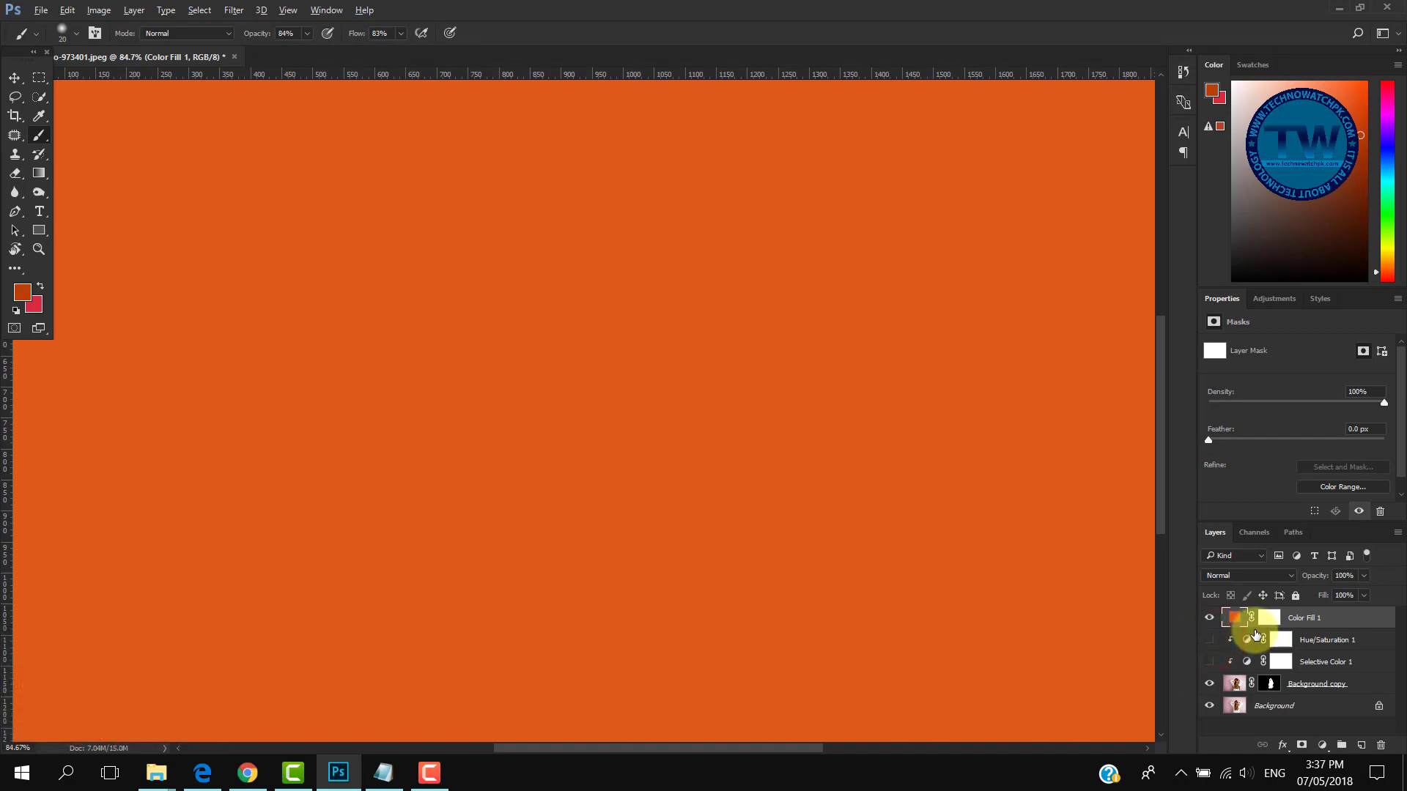
# Step: Clip the Color Fill 1 layer to the masked hair layer and set its blend mode to Color
pyautogui.rightClick(1314, 620)
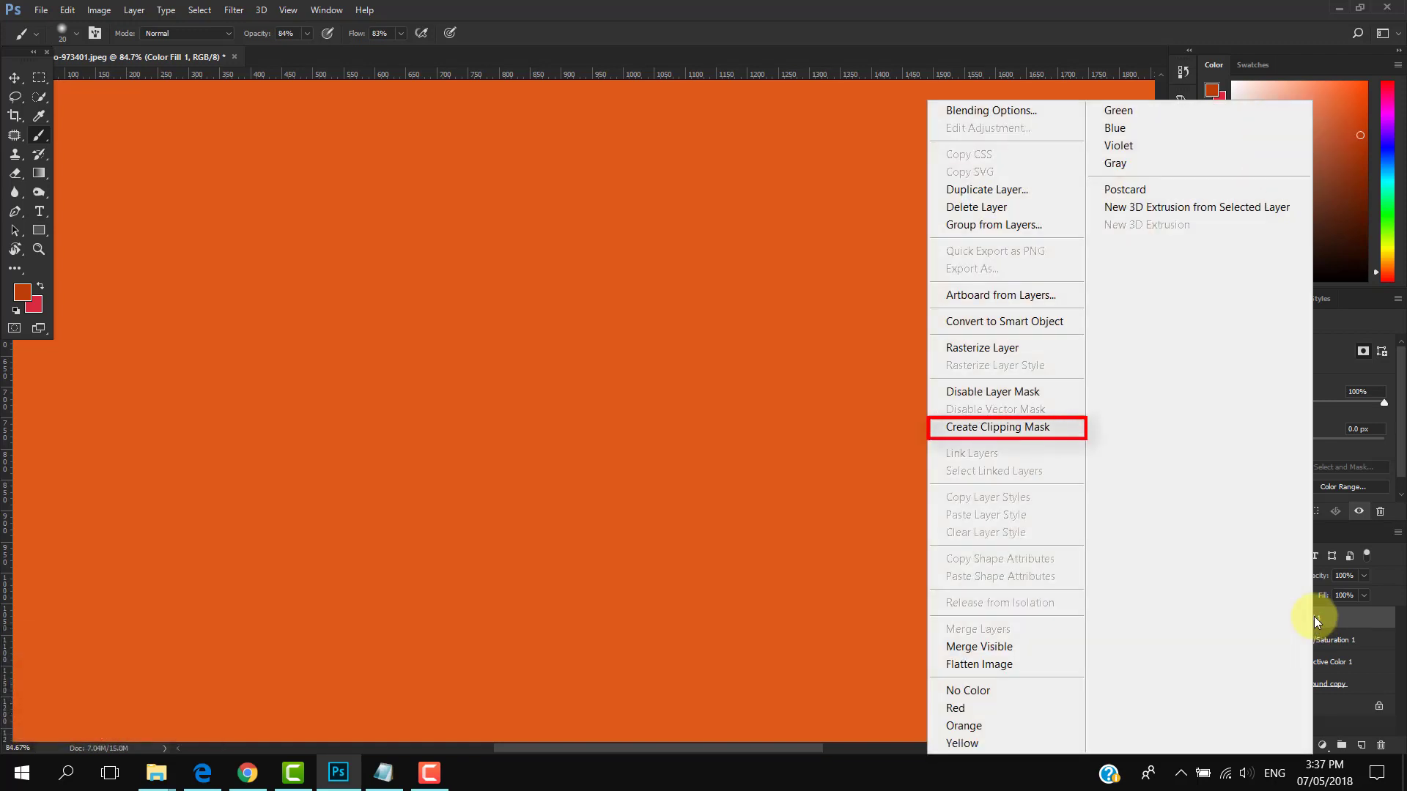
pyautogui.click(993, 429)
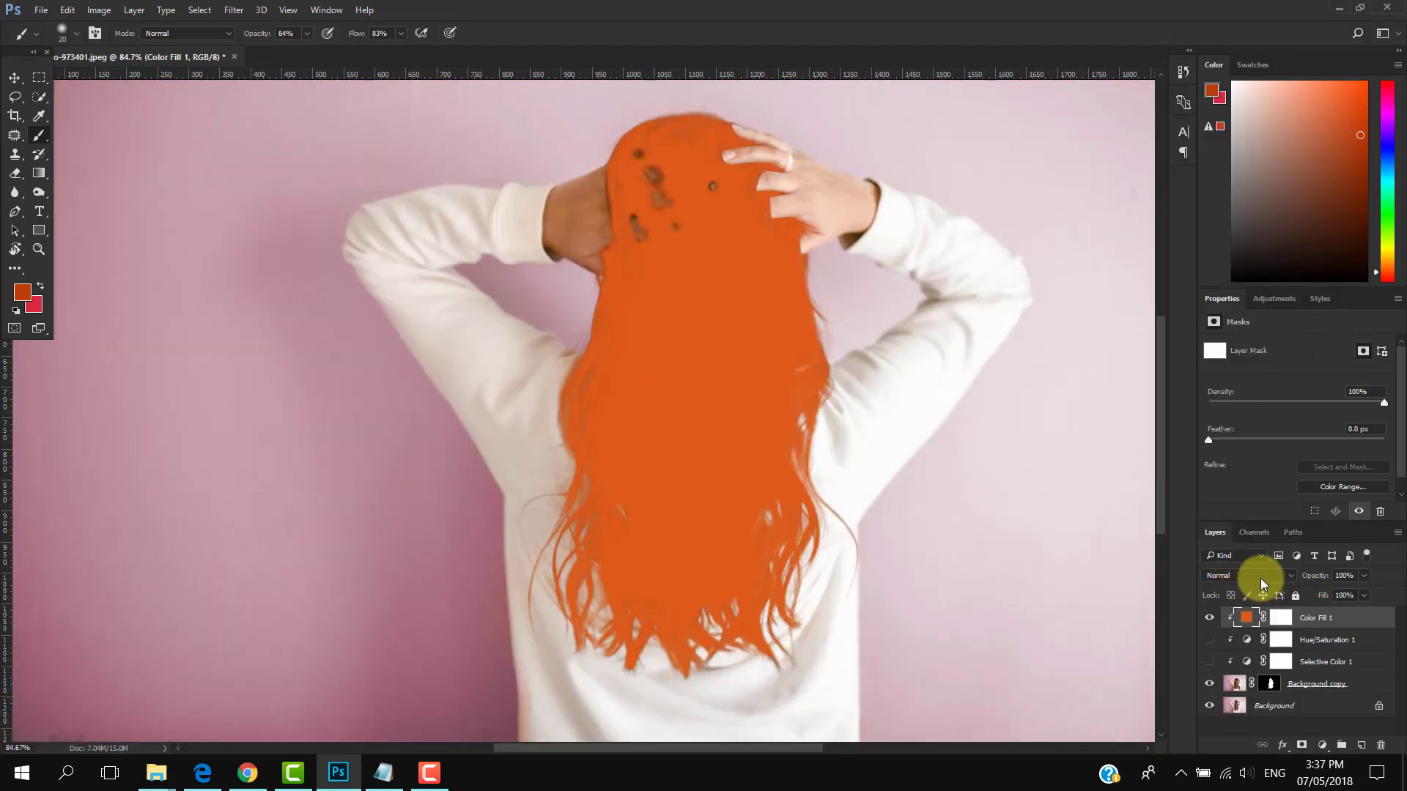
pyautogui.click(1229, 573)
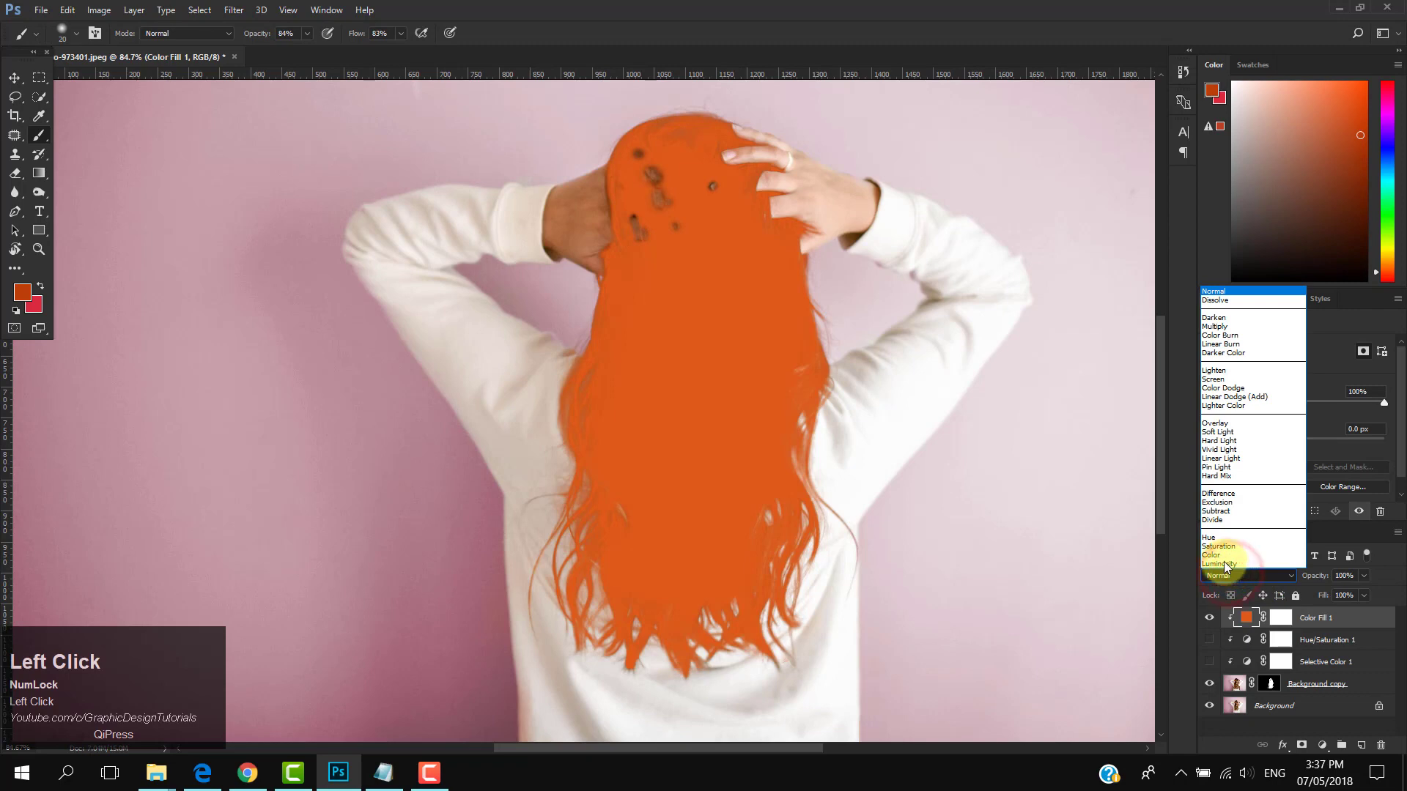
pyautogui.click(1222, 556)
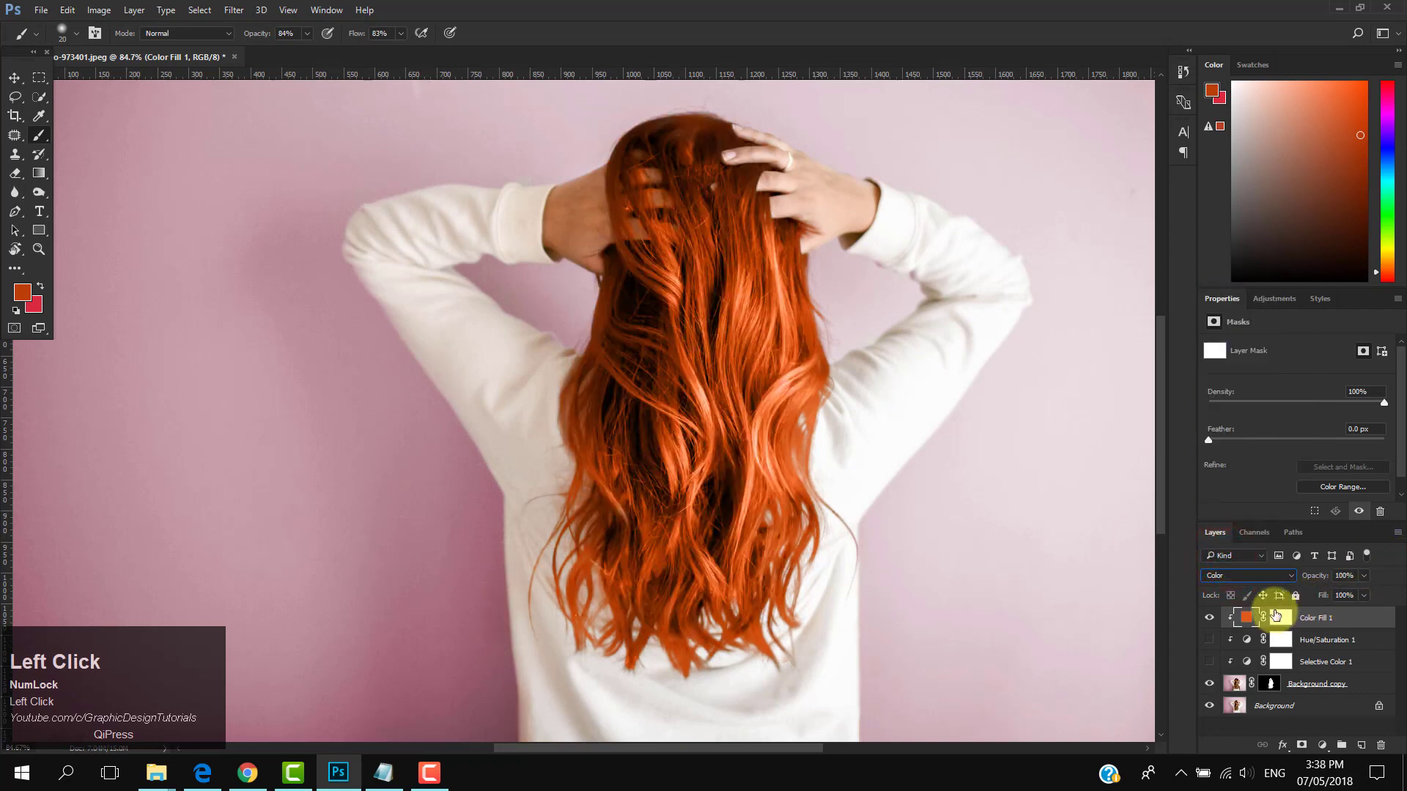
# Step: Reopen the Color Fill 1 color and try green 7add1a, muted green 759e4d, blue and dark magenta 7d1941 for the hair
pyautogui.doubleClick(1244, 623)
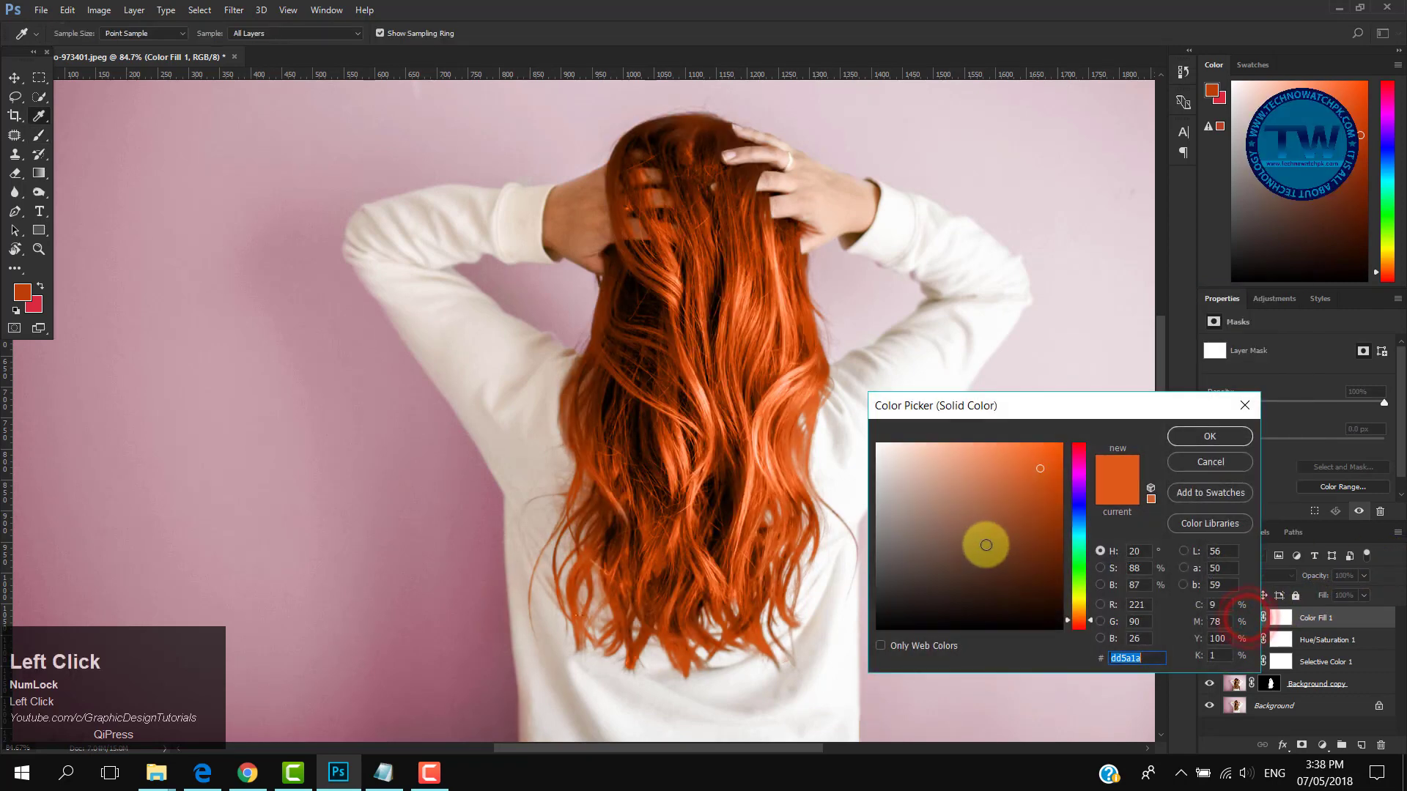
pyautogui.moveTo(1075, 526); pyautogui.dragTo(1075, 583)
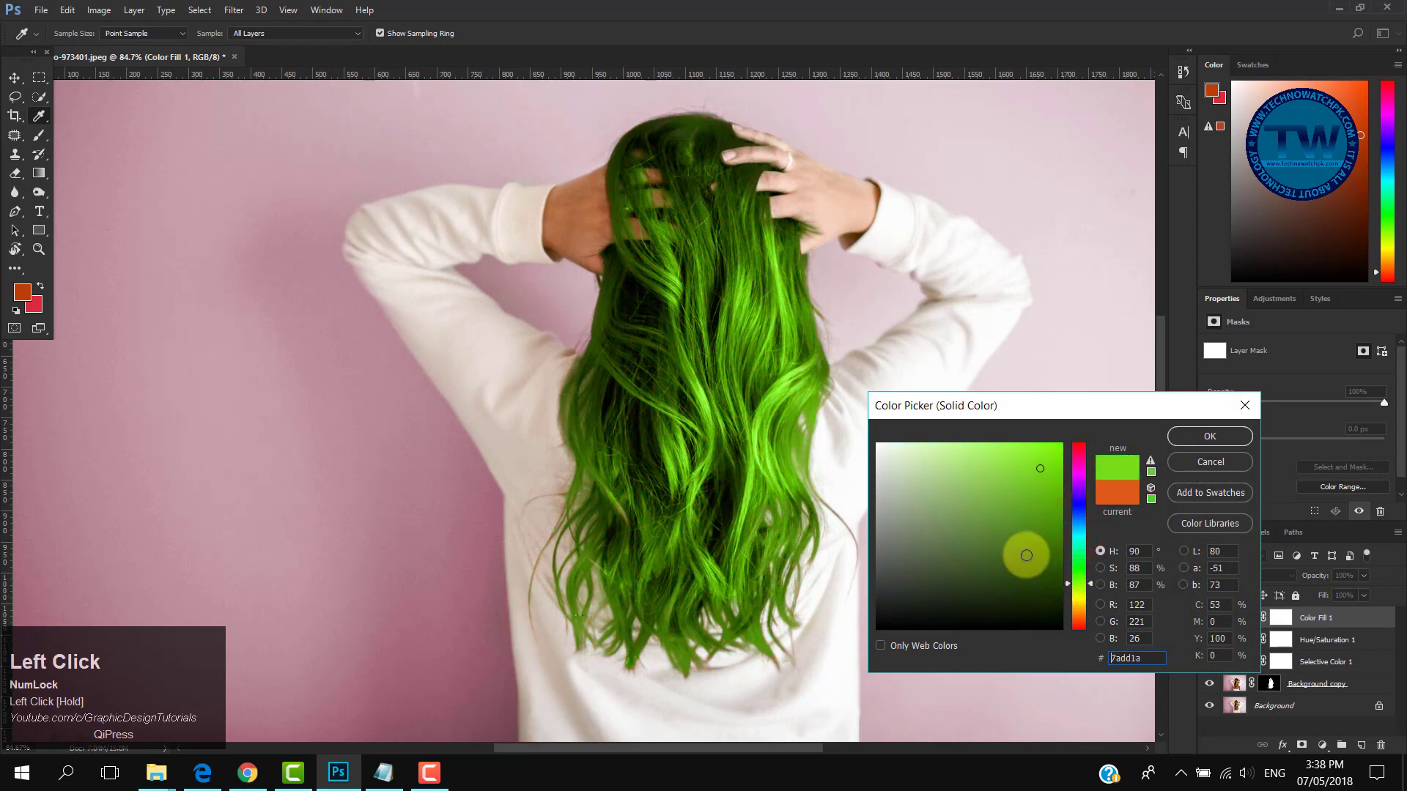
pyautogui.moveTo(990, 491)
pyautogui.mouseDown()
pyautogui.moveTo(970, 527)
pyautogui.moveTo(955, 464)
pyautogui.moveTo(971, 514)
pyautogui.mouseUp()
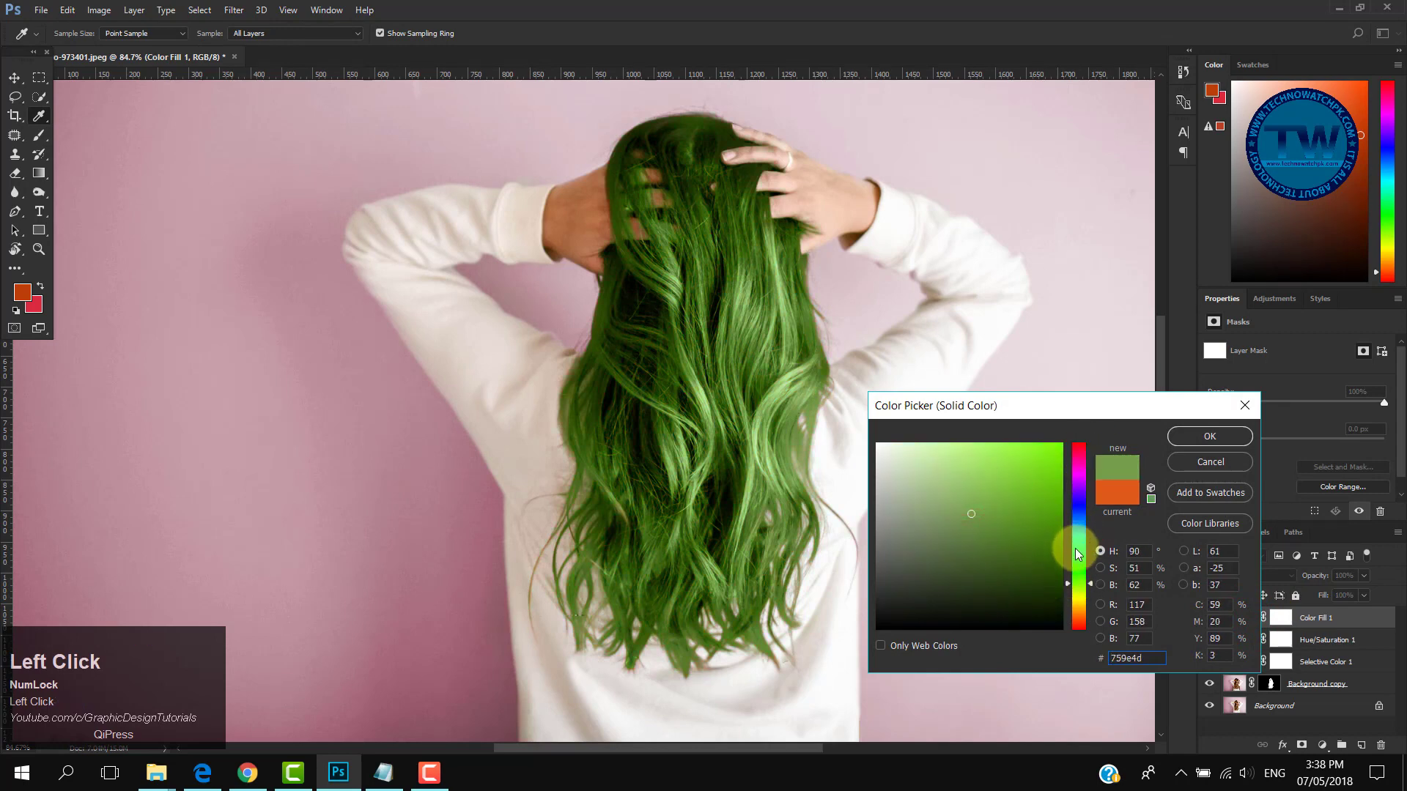
pyautogui.moveTo(1076, 579)
pyautogui.mouseDown()
pyautogui.moveTo(1076, 500)
pyautogui.moveTo(1038, 494)
pyautogui.moveTo(1014, 591)
pyautogui.moveTo(920, 584)
pyautogui.moveTo(974, 468)
pyautogui.moveTo(978, 511)
pyautogui.moveTo(1026, 538)
pyautogui.moveTo(1071, 504)
pyautogui.moveTo(1083, 459)
pyautogui.mouseUp()
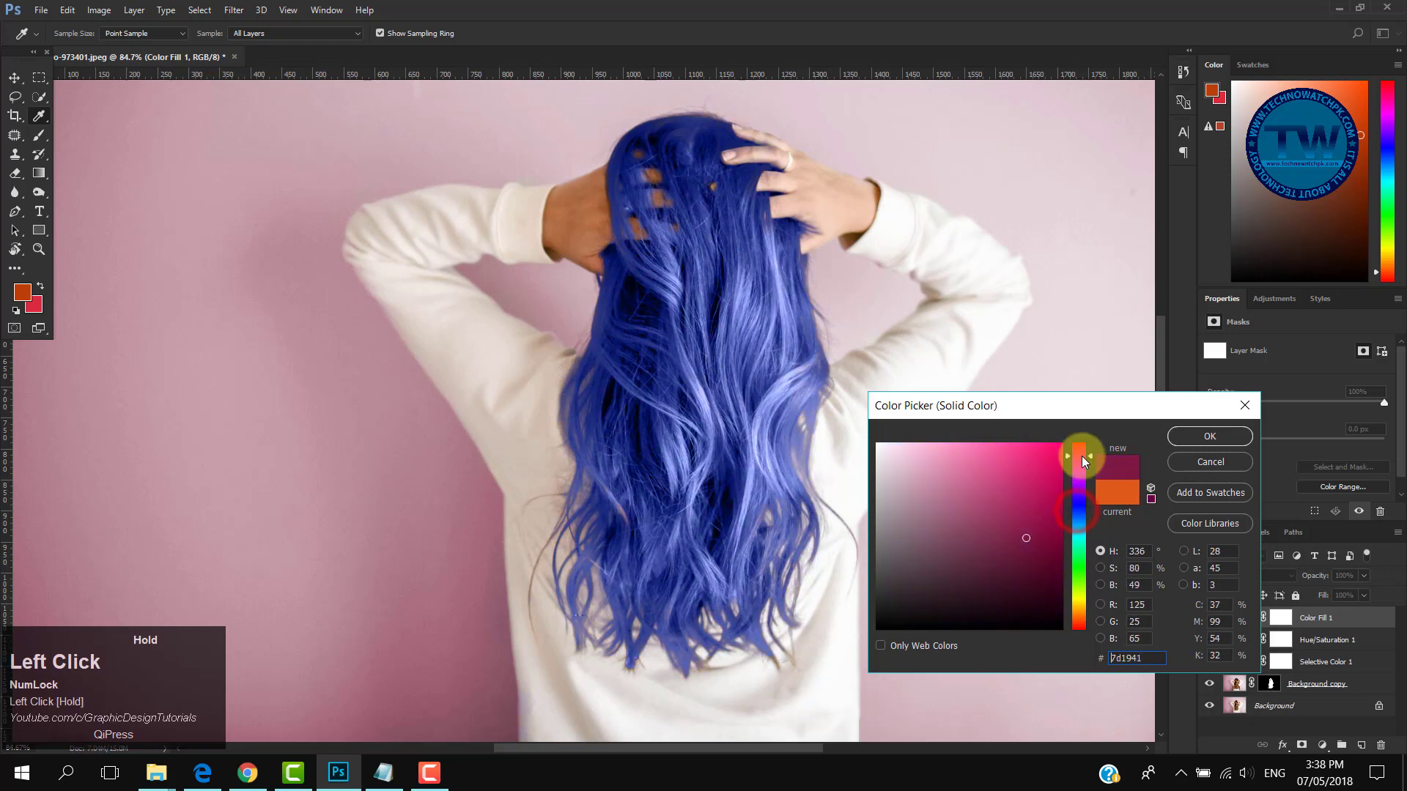
# Step: Try yellow and gold shades for the hair fill, including d2b200, f1cd04 and the darker 826f03
pyautogui.moveTo(1014, 565)
pyautogui.mouseDown()
pyautogui.moveTo(1039, 619)
pyautogui.moveTo(1018, 490)
pyautogui.moveTo(1058, 463)
pyautogui.moveTo(1079, 478)
pyautogui.moveTo(1084, 623)
pyautogui.mouseUp()
pyautogui.moveTo(1048, 568); pyautogui.dragTo(1050, 481)
pyautogui.moveTo(1074, 611); pyautogui.dragTo(1075, 605)
pyautogui.click(1049, 545)
pyautogui.click(1034, 507)
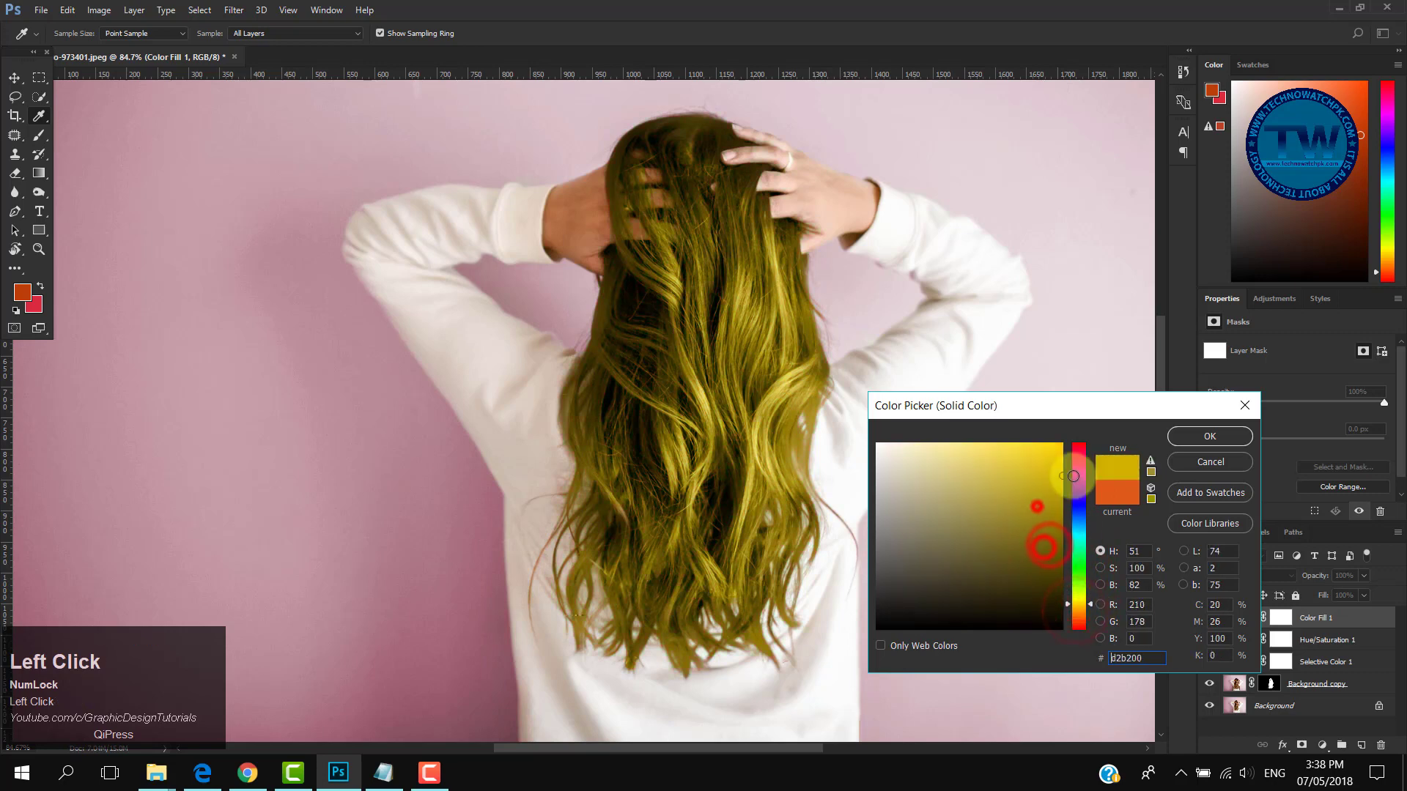
pyautogui.moveTo(1060, 474); pyautogui.dragTo(1059, 453)
pyautogui.click(1100, 585)
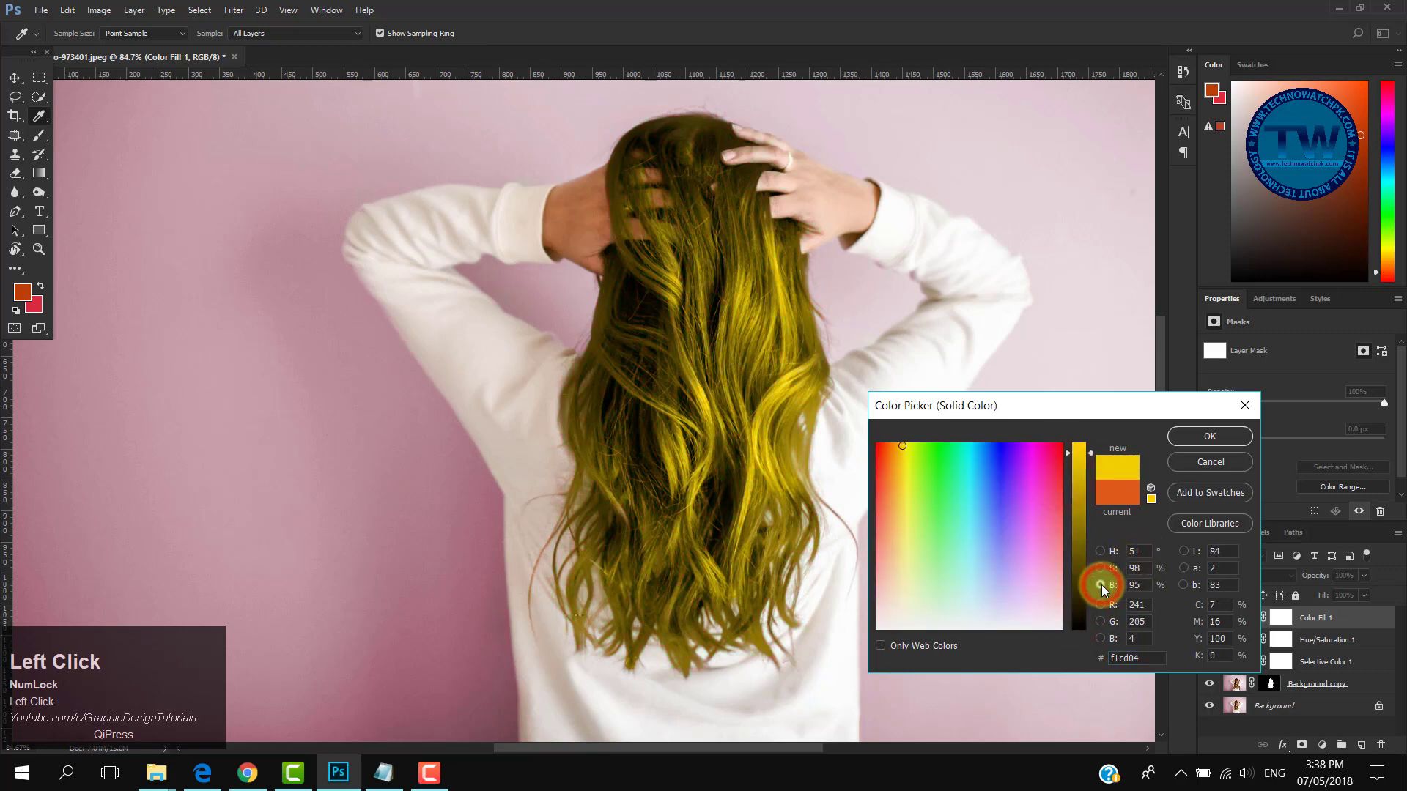
pyautogui.scroll(-10, 1103, 589)
pyautogui.click(1101, 551)
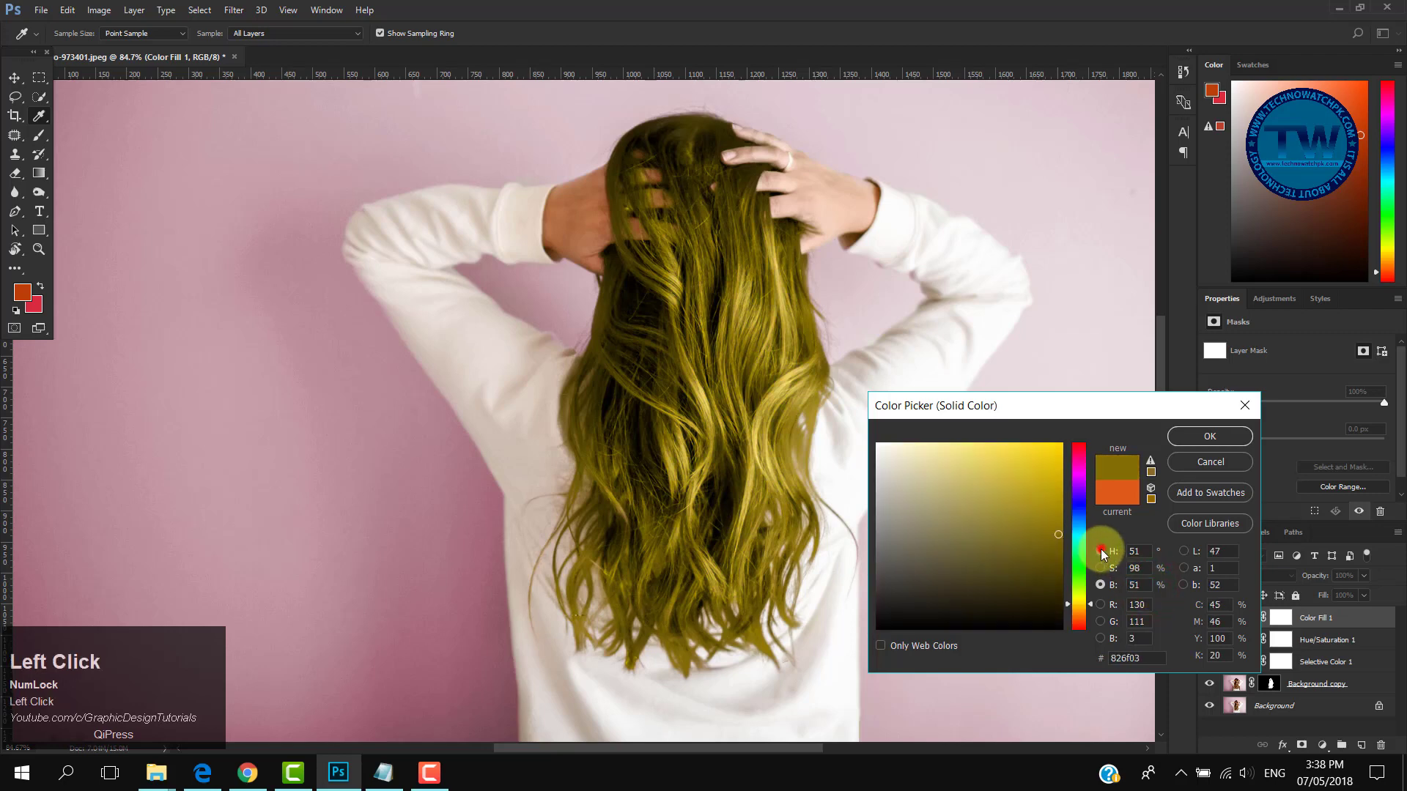
# Step: Change the hair fill to a deep red, accept the color and switch to the Move tool
pyautogui.moveTo(1054, 570)
pyautogui.mouseDown()
pyautogui.moveTo(1043, 469)
pyautogui.moveTo(1055, 589)
pyautogui.moveTo(1050, 462)
pyautogui.mouseUp()
pyautogui.moveTo(1081, 607)
pyautogui.mouseDown()
pyautogui.moveTo(1083, 623)
pyautogui.moveTo(1086, 446)
pyautogui.mouseUp()
pyautogui.moveTo(1043, 549); pyautogui.dragTo(1055, 486)
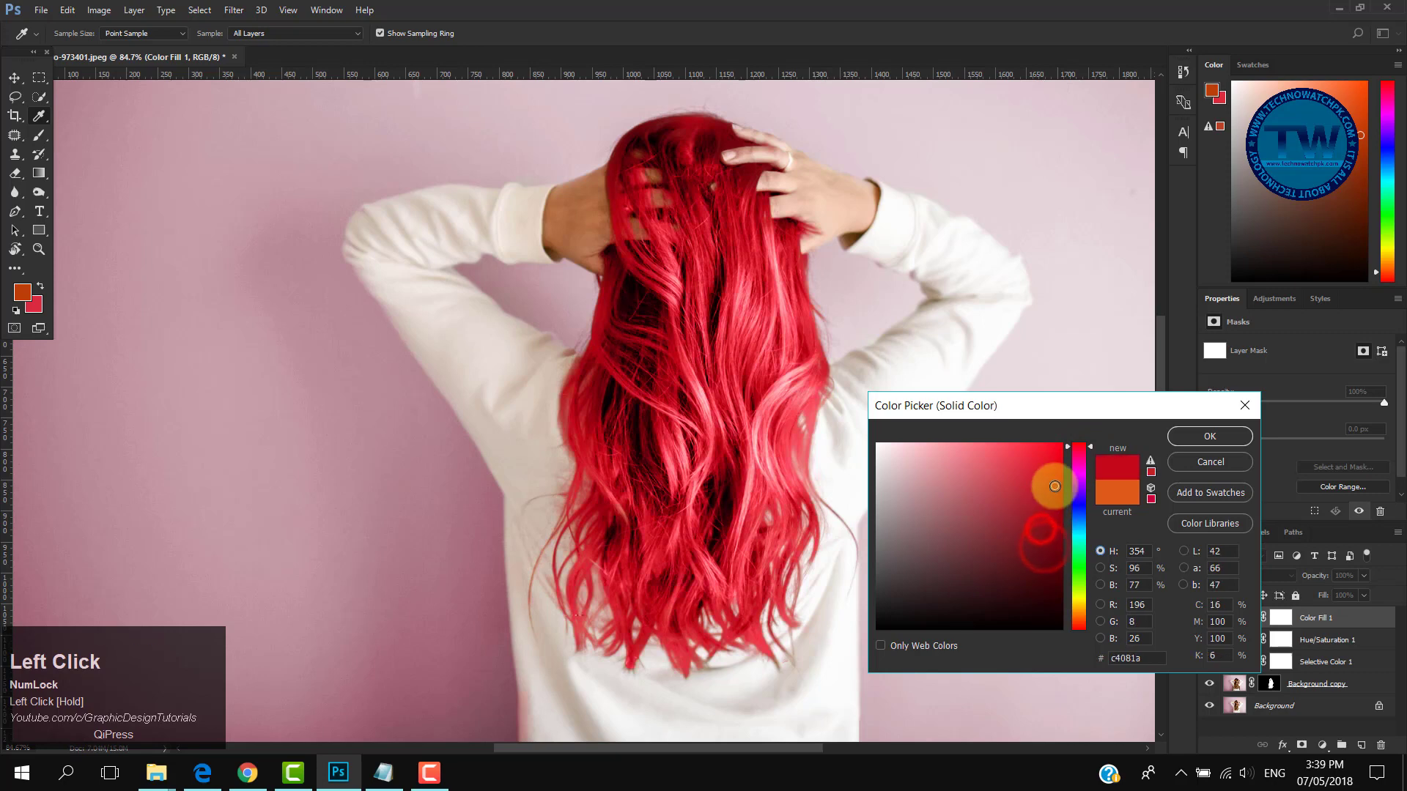
pyautogui.click(1210, 436)
pyautogui.moveTo(697, 371); pyautogui.dragTo(665, 430)
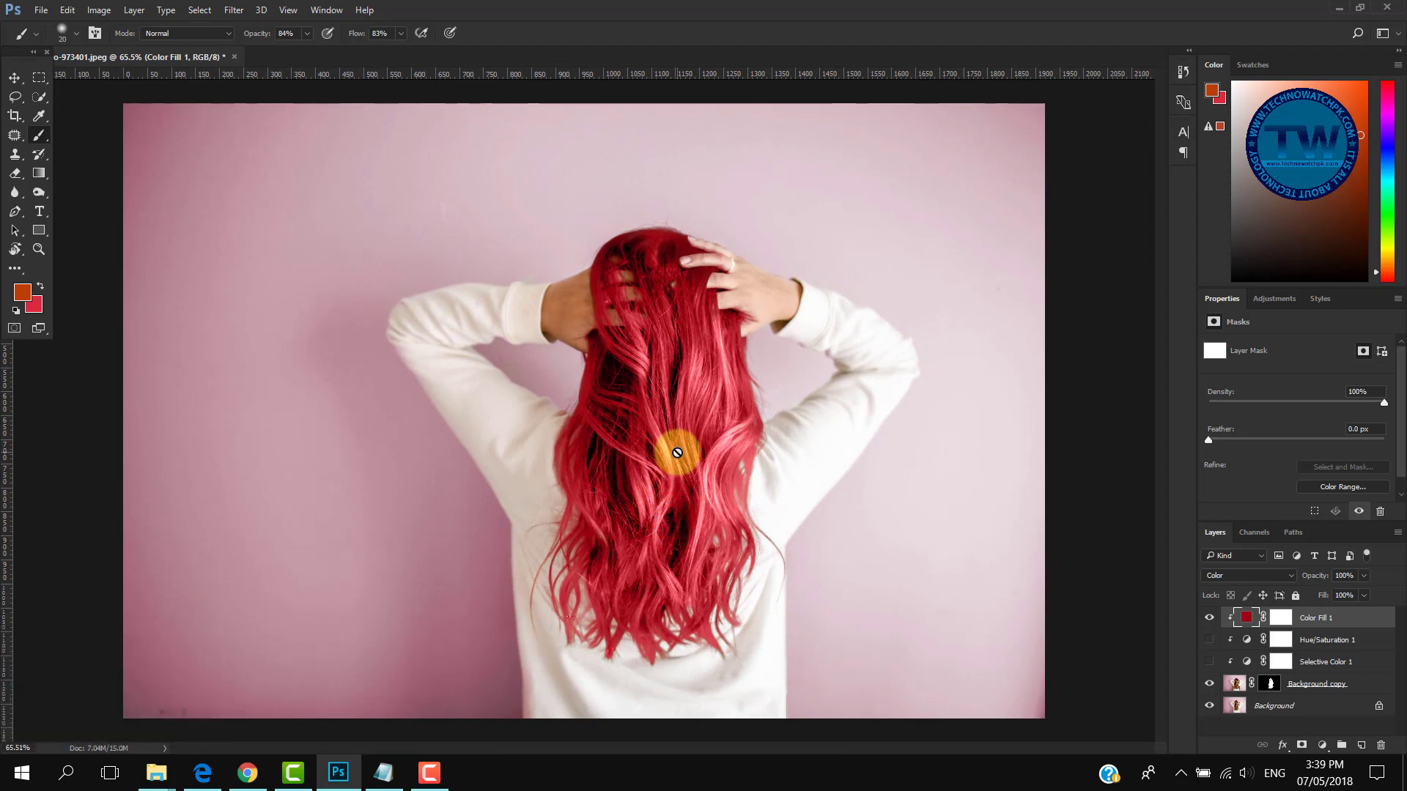
pyautogui.click(15, 77)
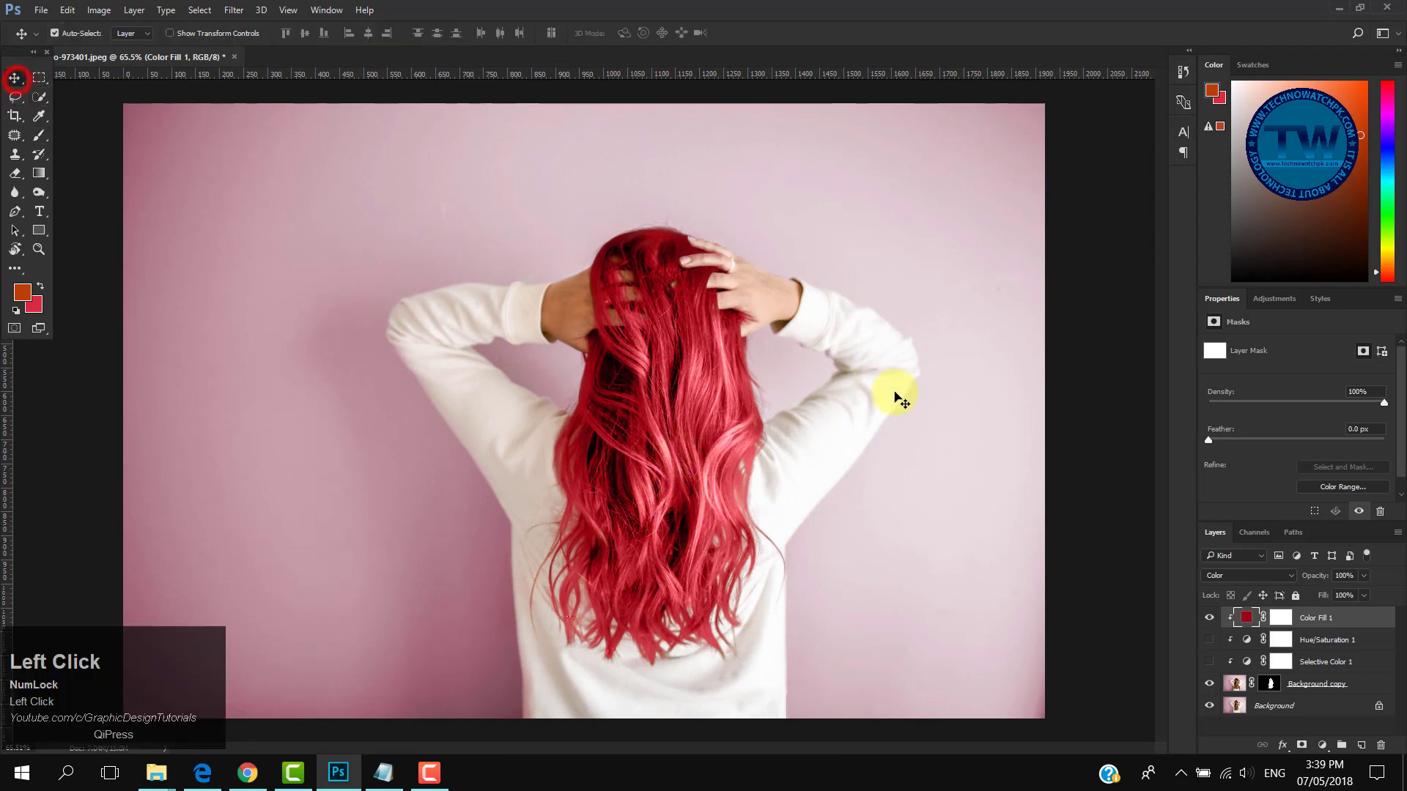